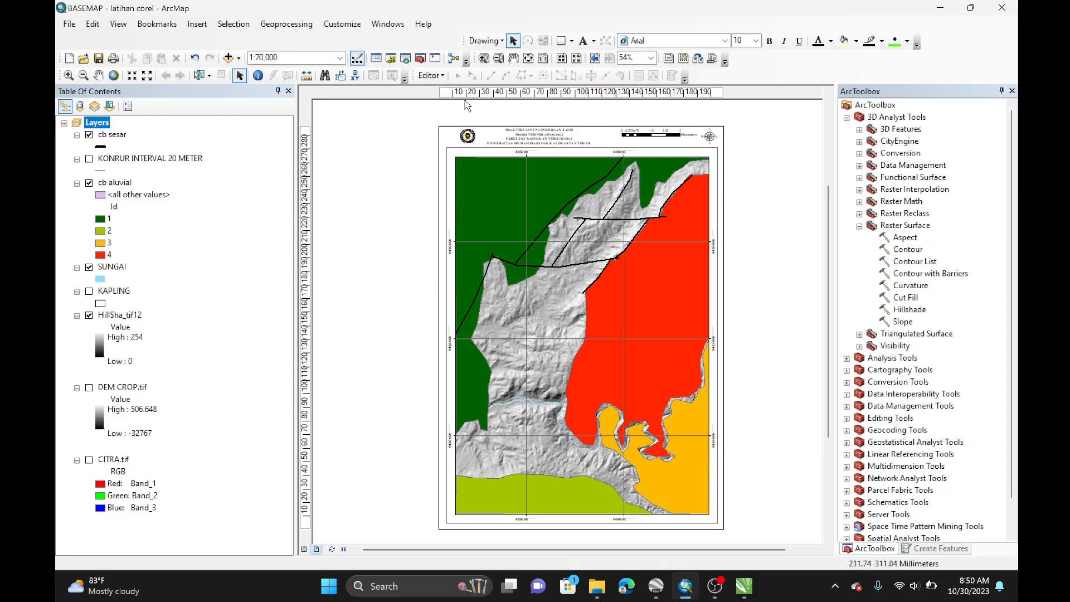
click(744, 586)
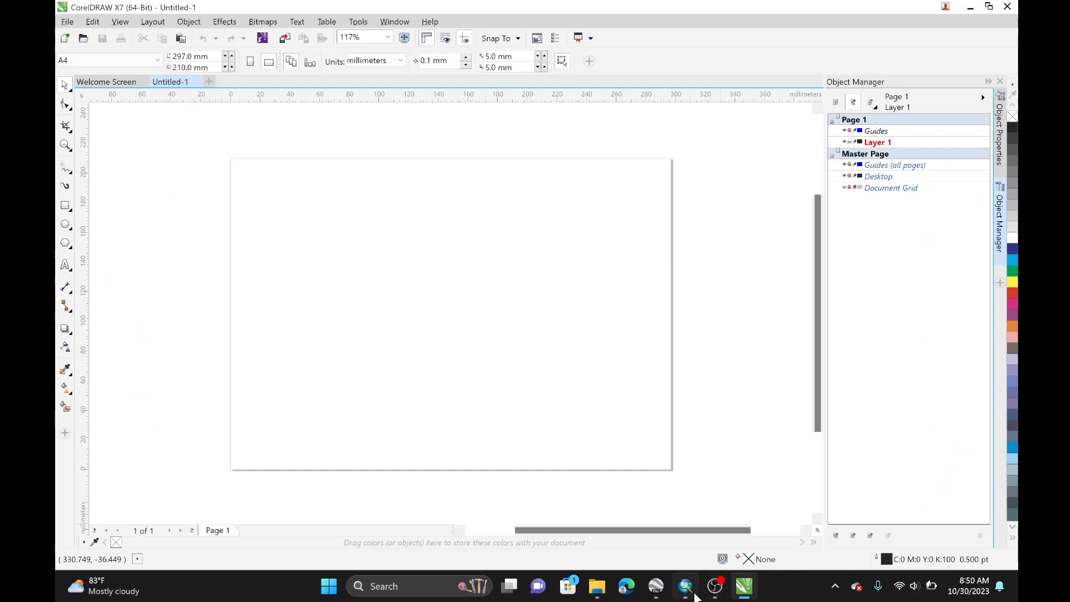
click(685, 586)
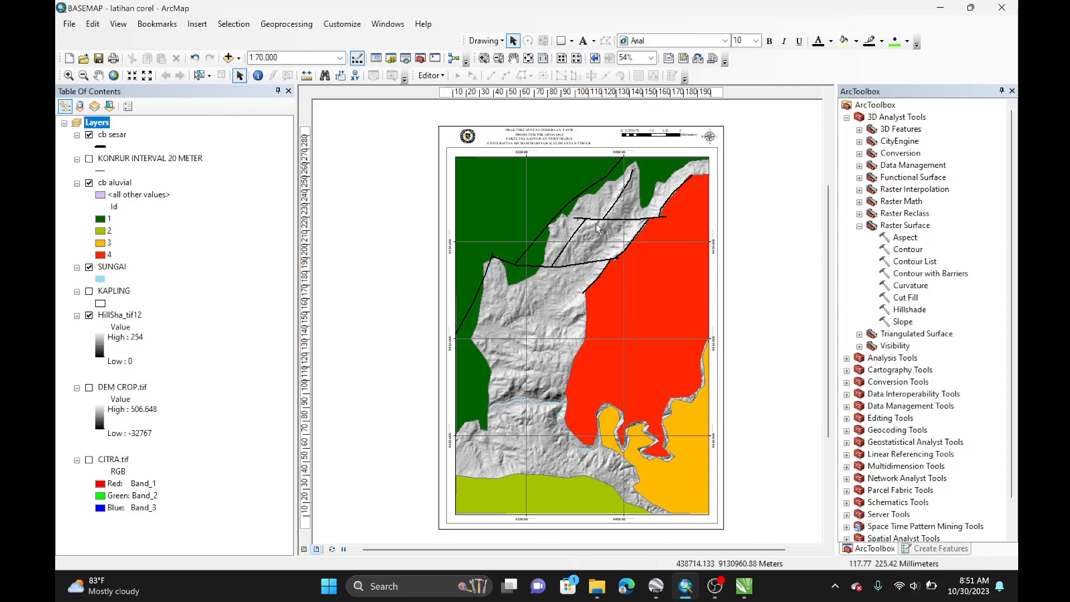
Step: Turn off the cb sesar, cb aluvial, SUNGAI and HillSha_tif12 layers in the table of contents
click(89, 134)
click(89, 183)
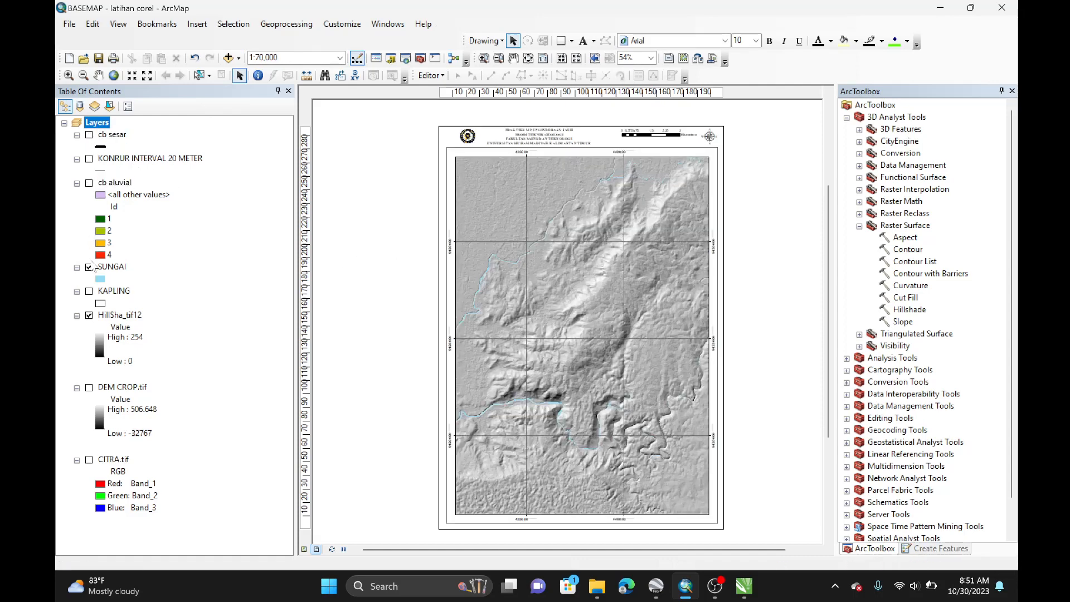
click(89, 267)
click(89, 315)
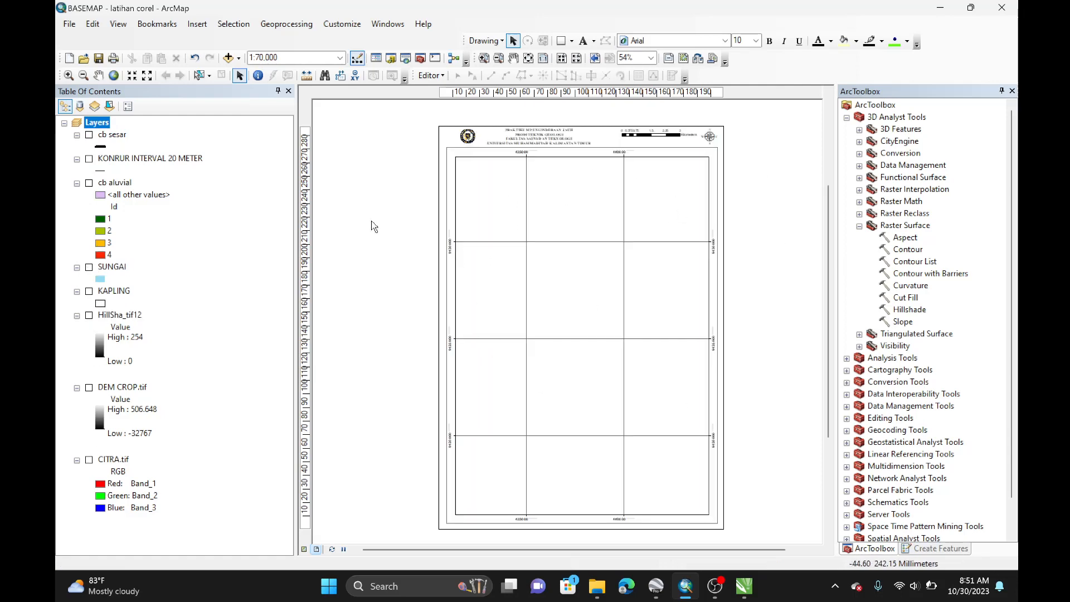
Step: Turn on the SUNGAI and DEM CROP.tif layers and move SUNGAI directly above DEM CROP.tif in the layer order
click(89, 268)
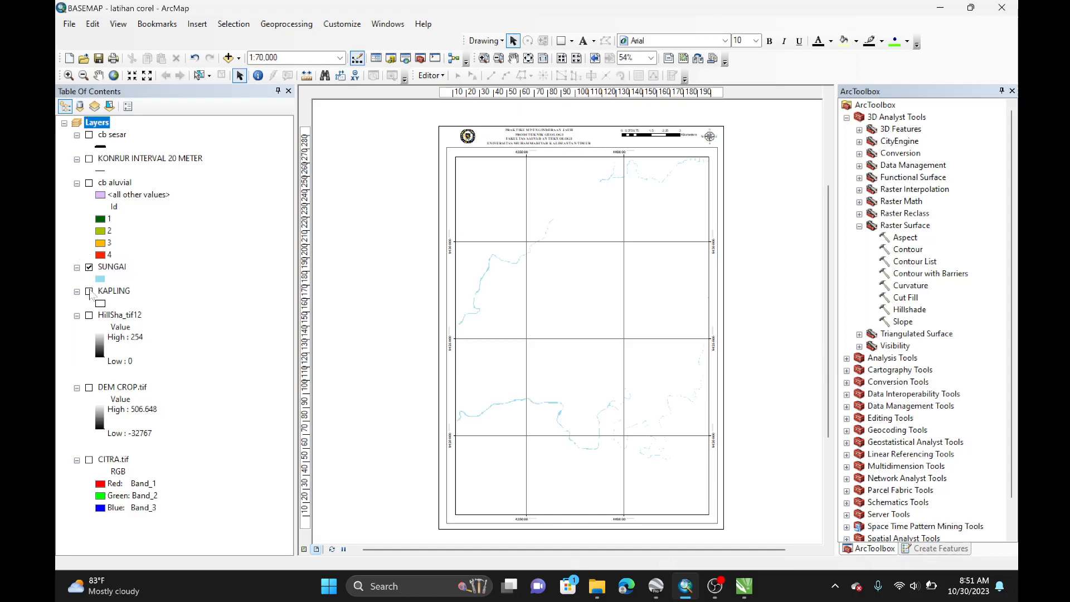
click(90, 387)
click(120, 270)
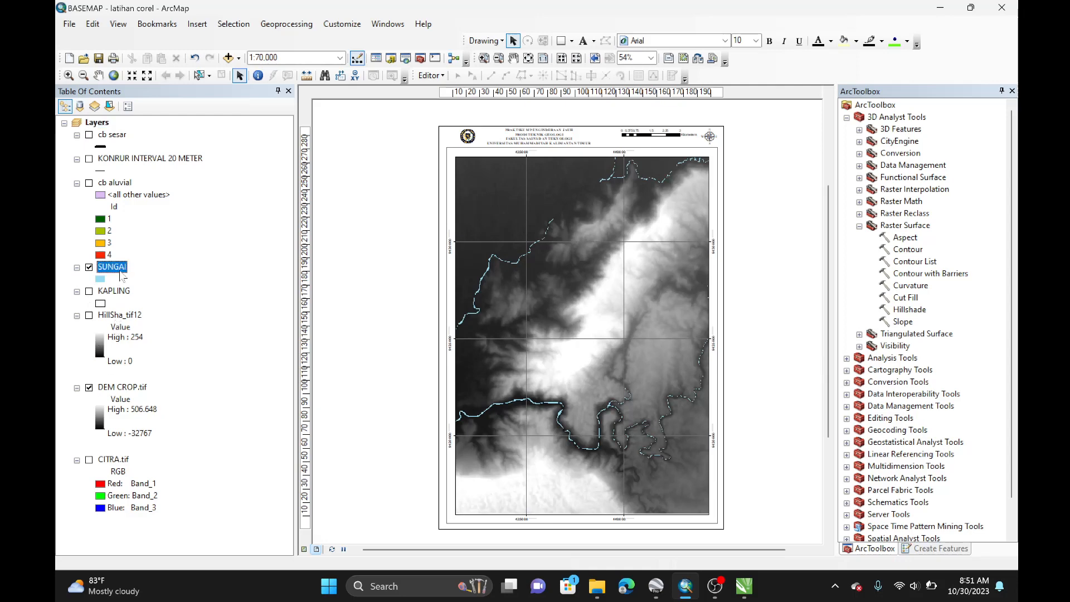
click(133, 388)
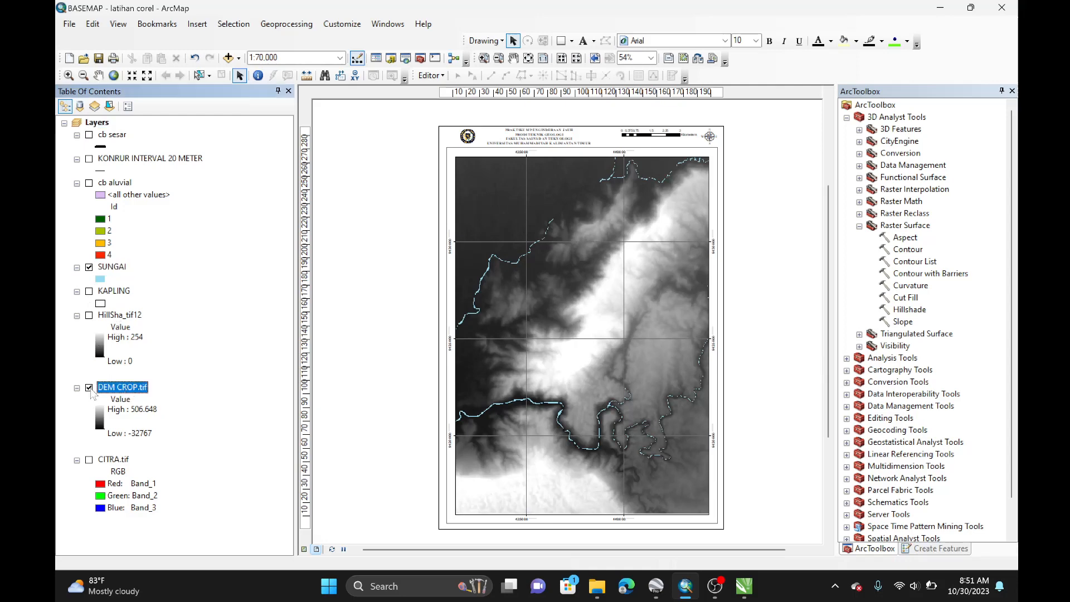
click(89, 387)
click(89, 387)
click(124, 267)
drag(124, 268, 128, 355)
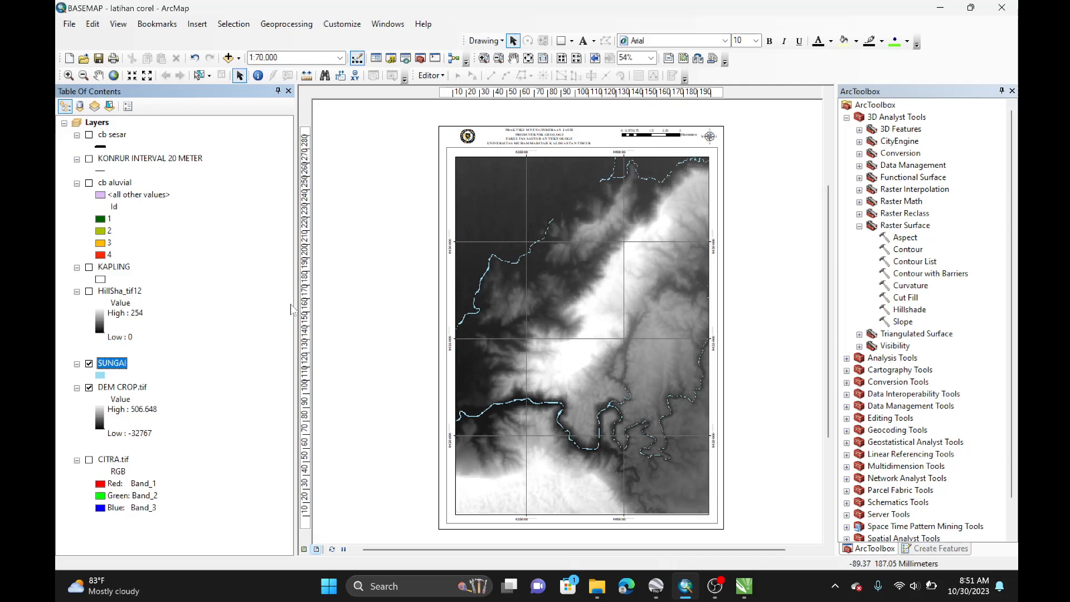
Step: Turn off DEM CROP.tif and SUNGAI, and toggle the KONRUR INTERVAL 20 METER and cb aluvial layers on and off again
click(89, 389)
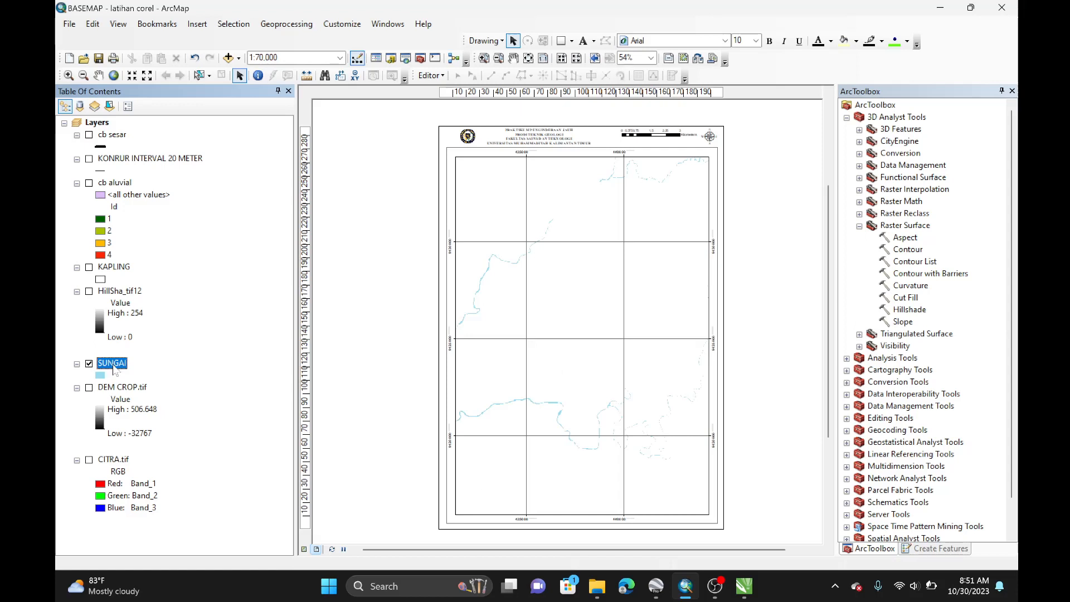
click(89, 363)
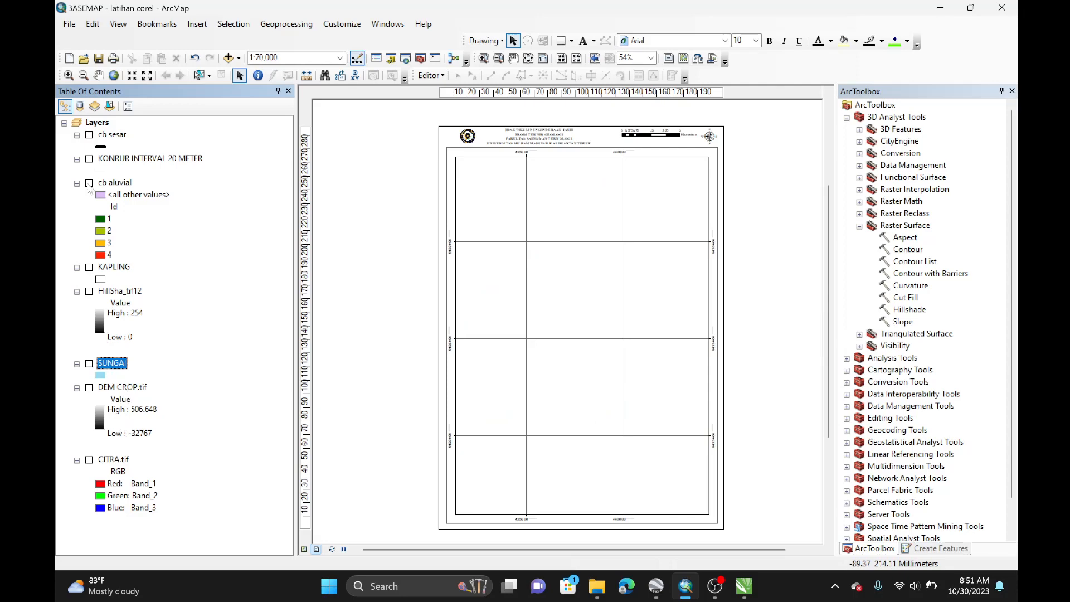
click(89, 159)
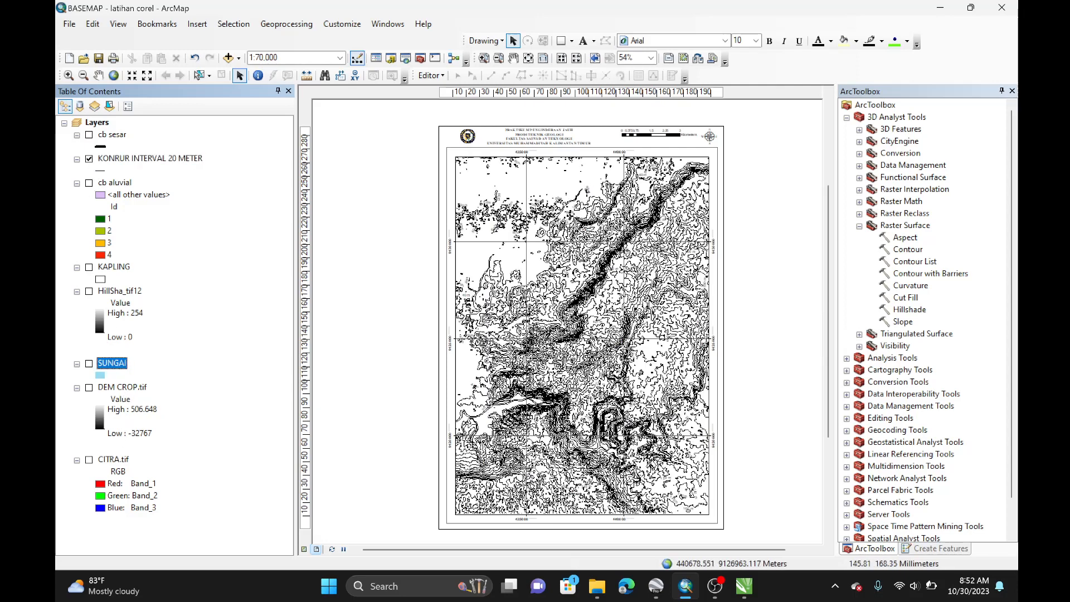
click(89, 159)
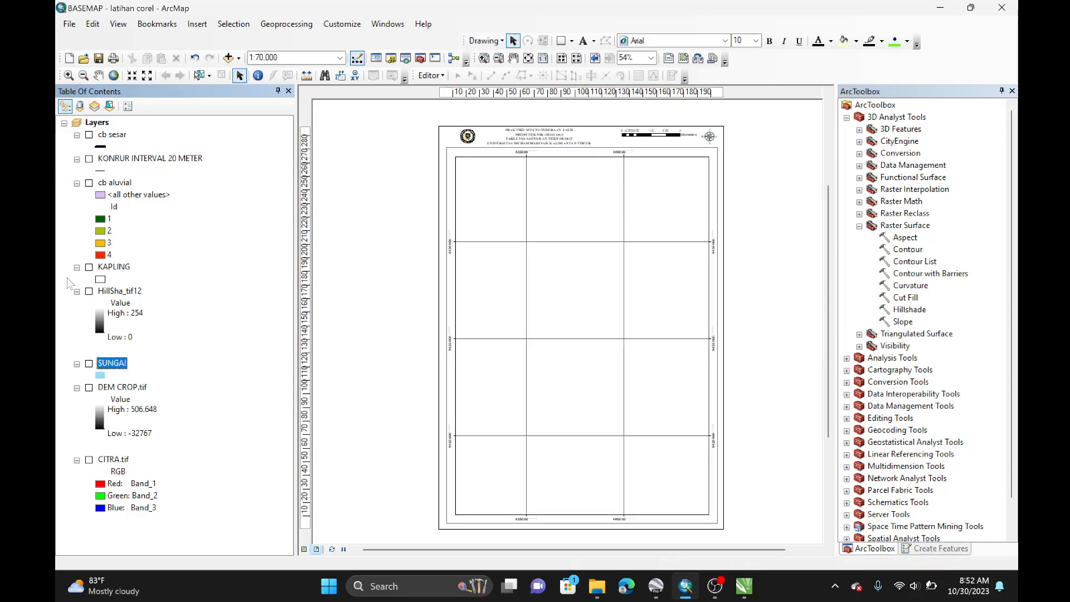
click(90, 159)
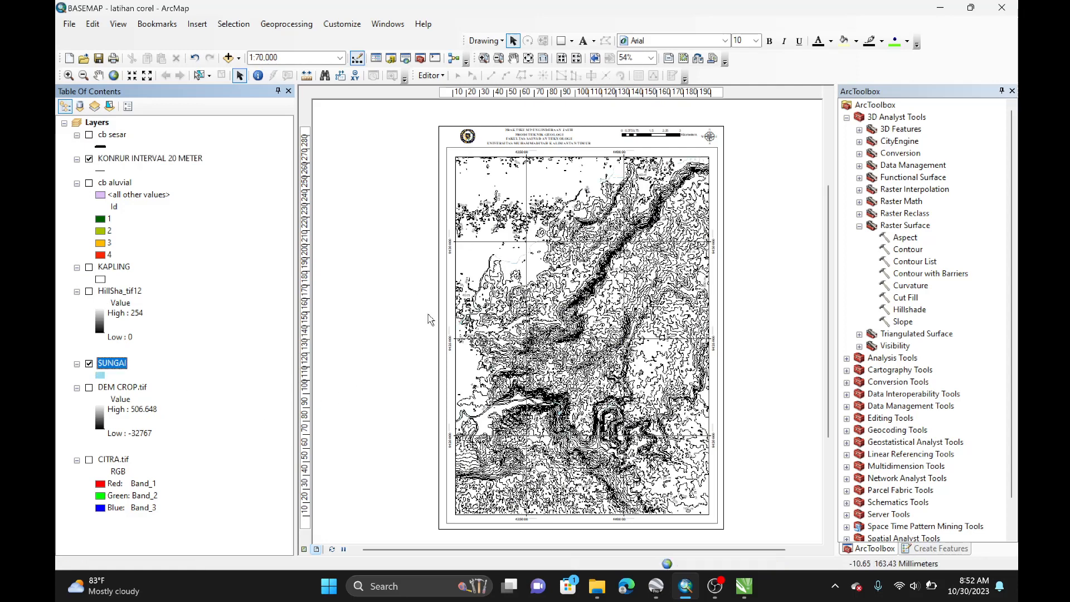
click(89, 183)
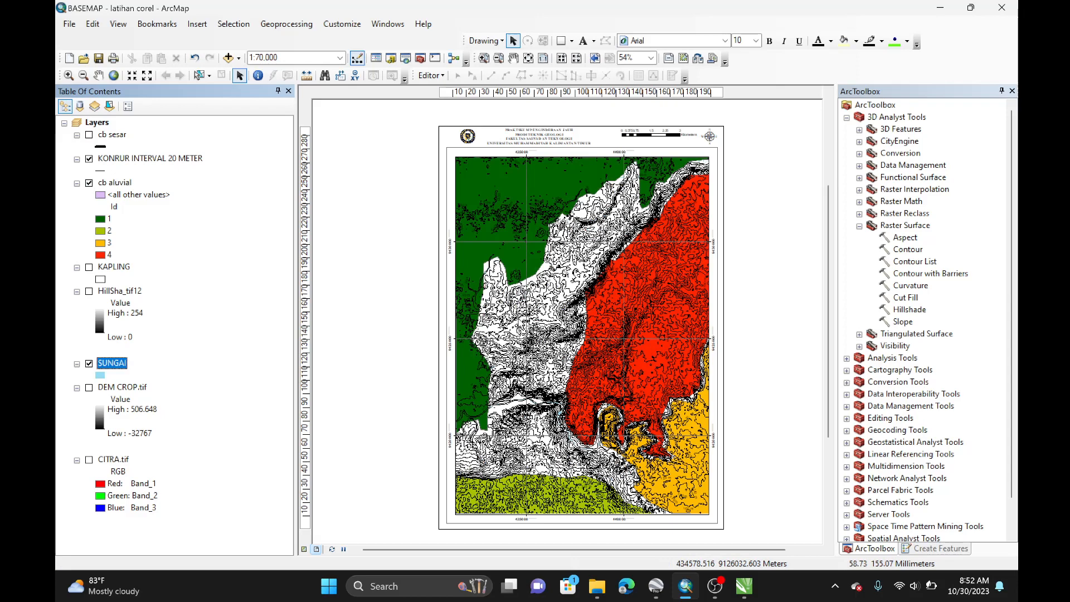
click(89, 183)
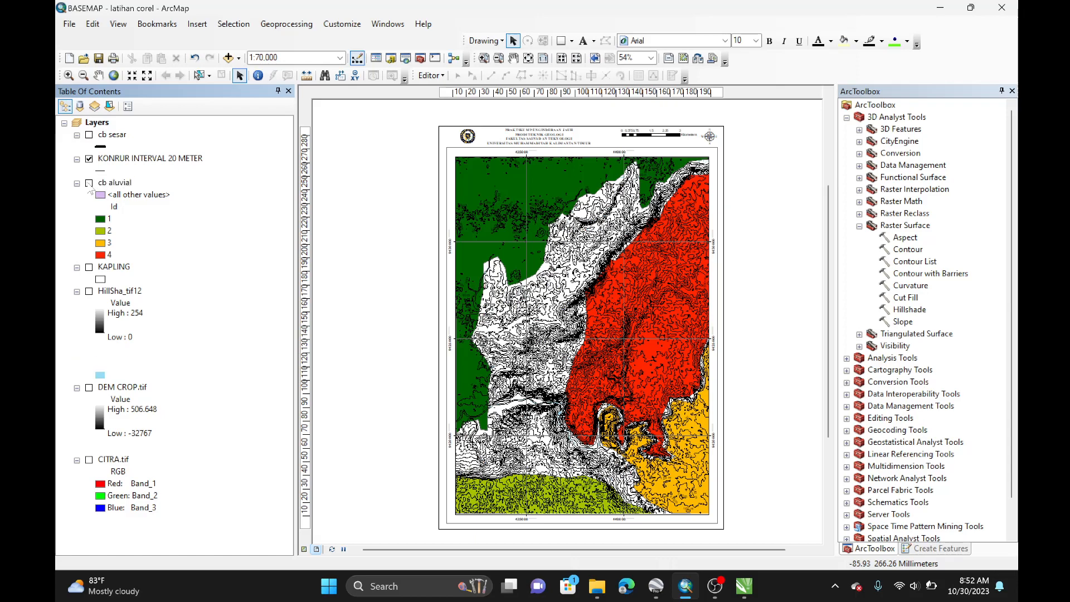
click(89, 158)
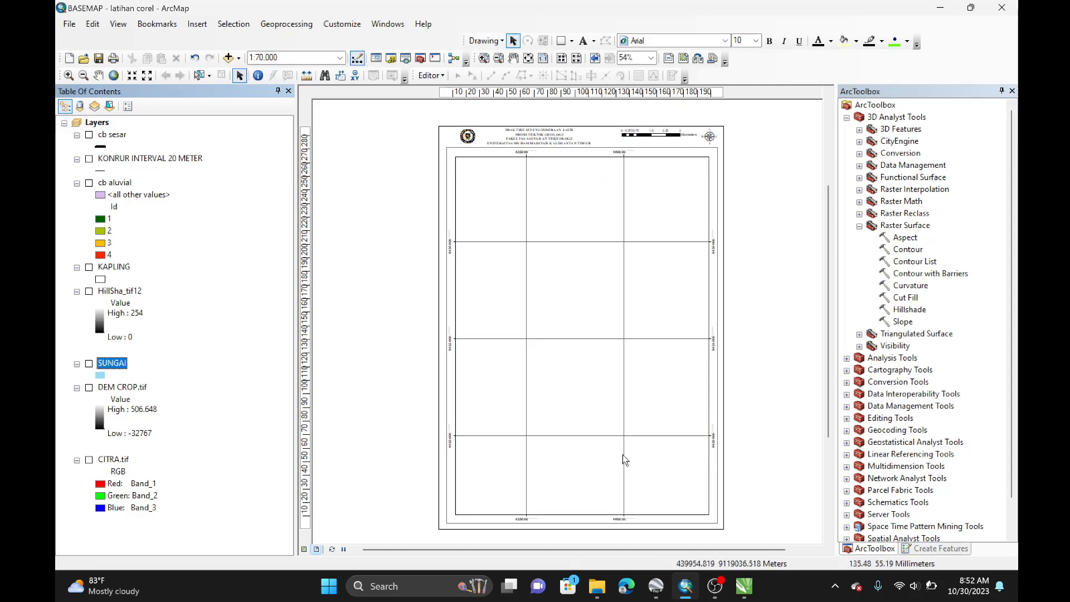
Step: Open the Export Map dialog and browse to the PRAKTIKUM PENGINDERAAN JAUH folder as the save location
click(70, 25)
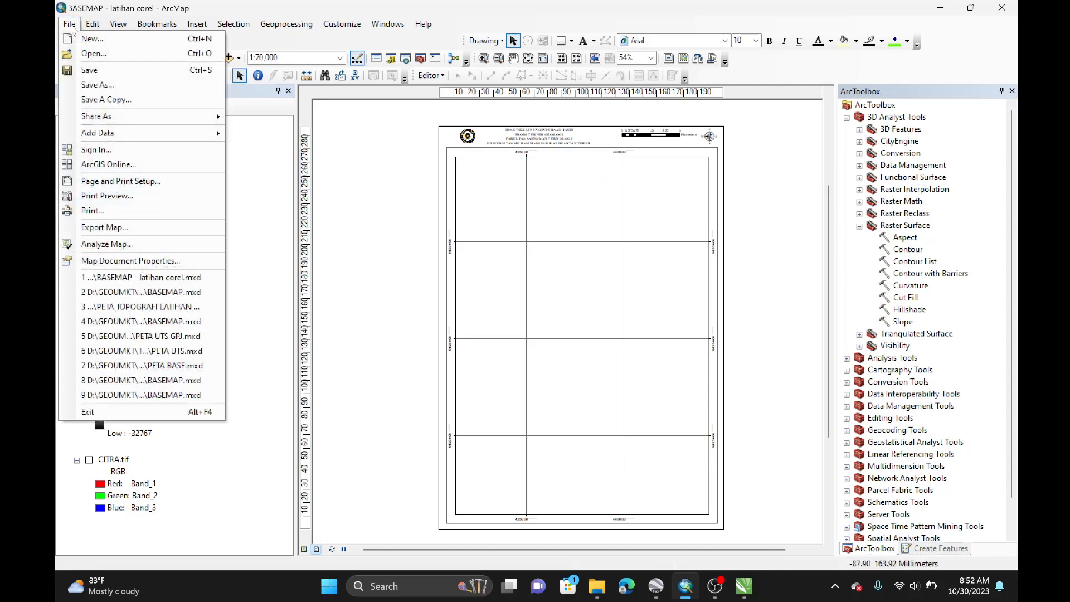
click(128, 228)
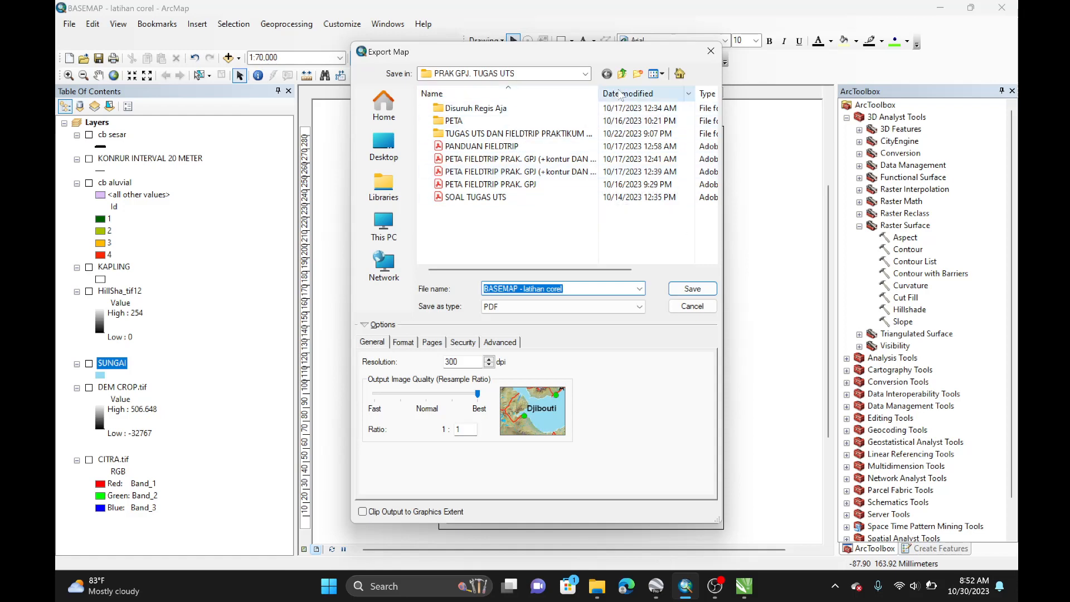
right_click(495, 234)
click(585, 74)
click(585, 74)
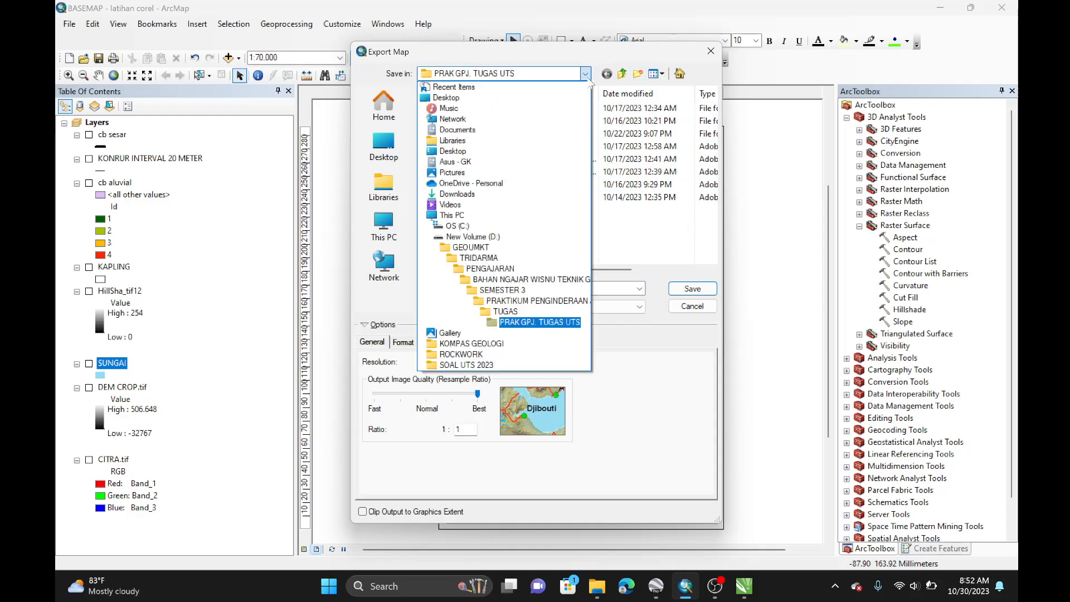
click(505, 301)
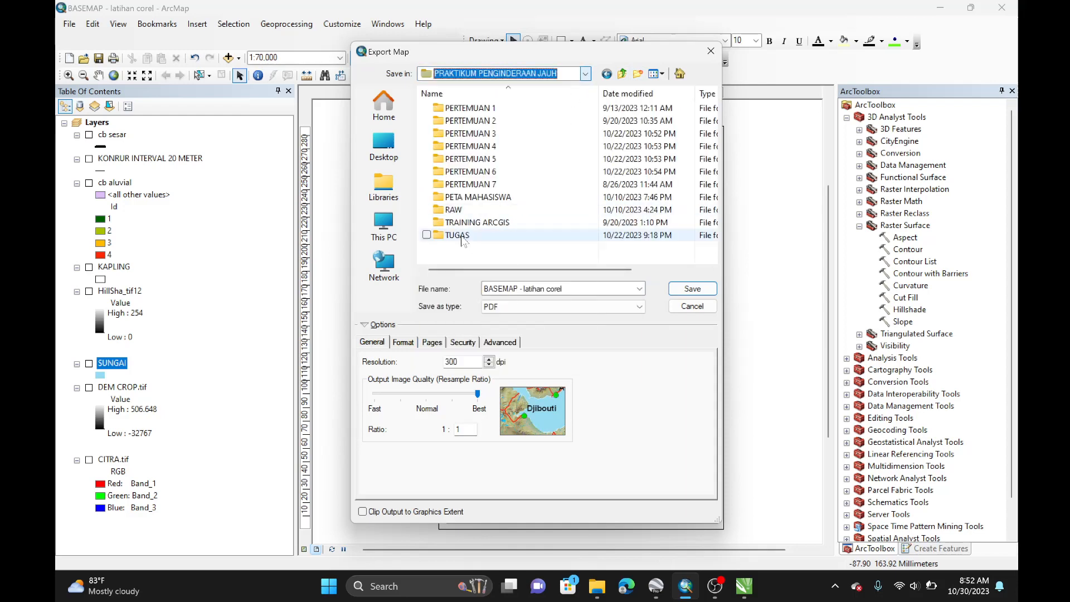
Step: Create a new folder named contoh corel in that location
right_click(471, 247)
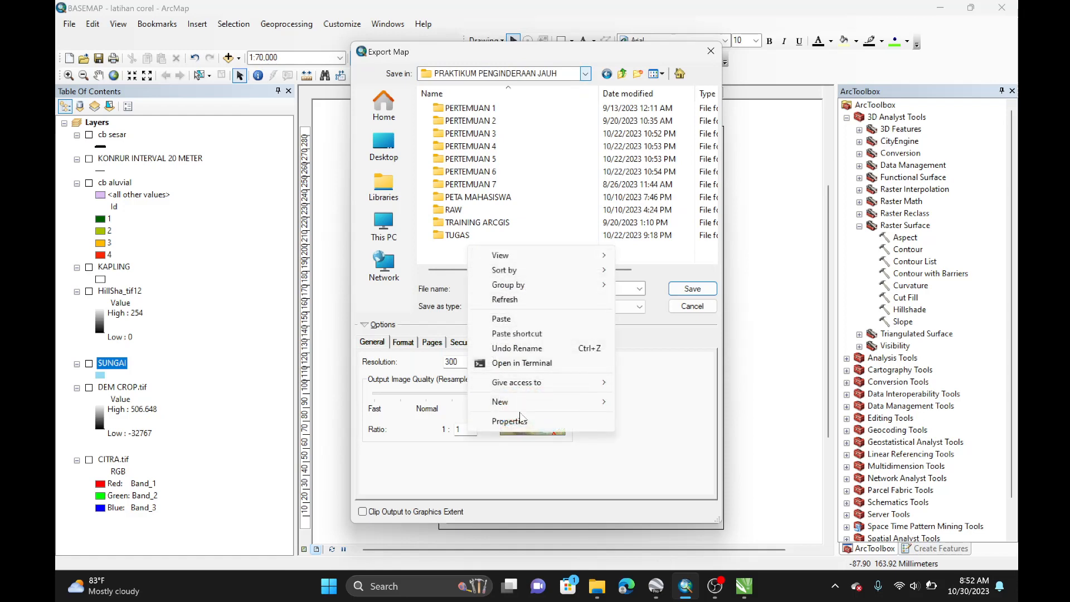
mouse_move(595, 401)
click(648, 403)
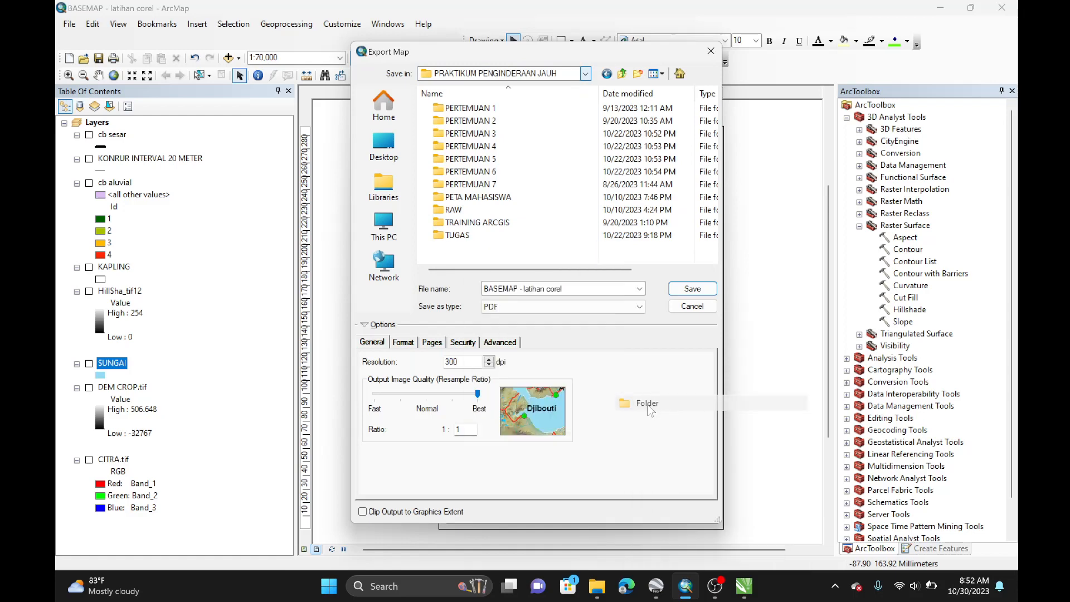
text(contoh corel)
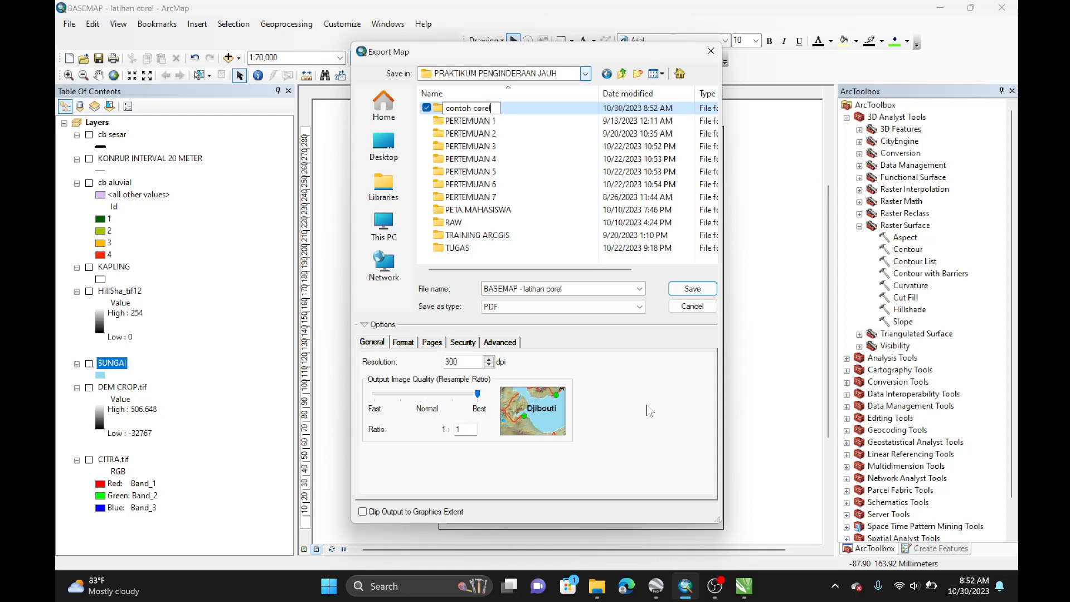
key(Return)
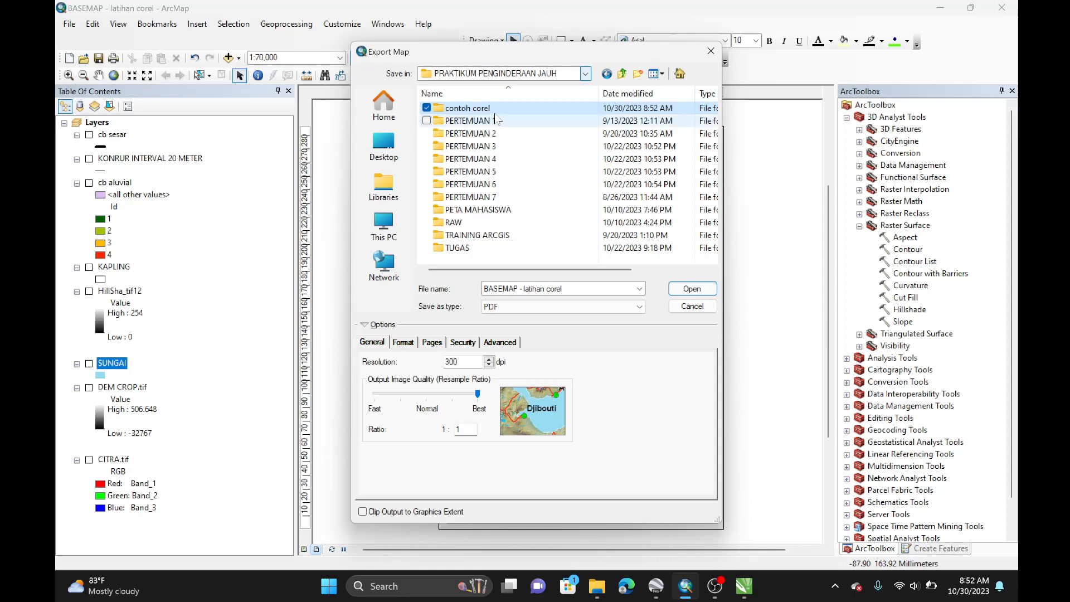
Step: Open the contoh corel folder and export the empty layout frame as a PDF named FRAME
double_click(495, 110)
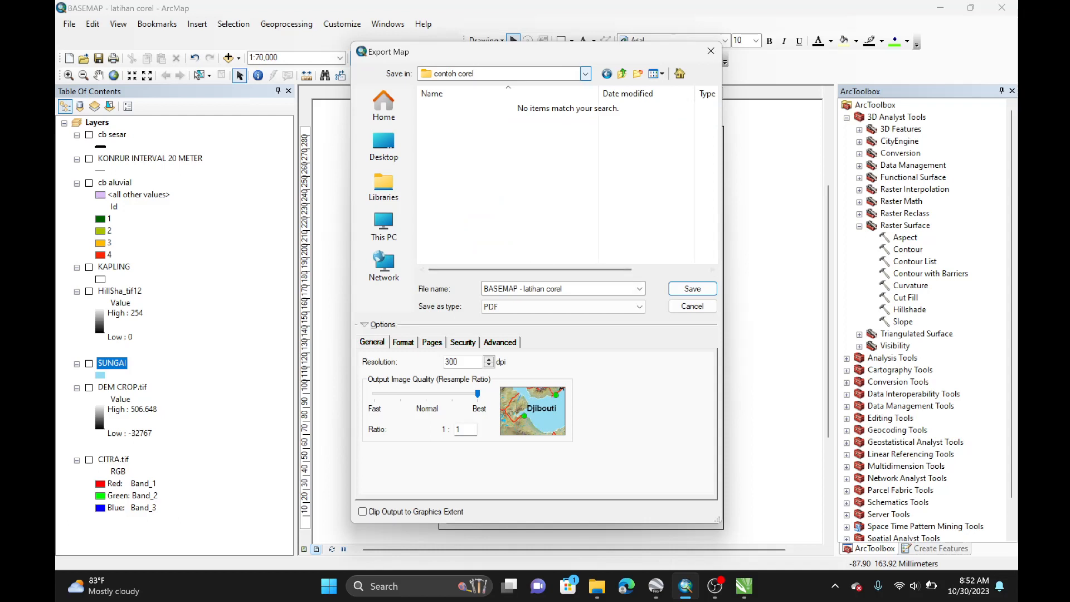
click(553, 288)
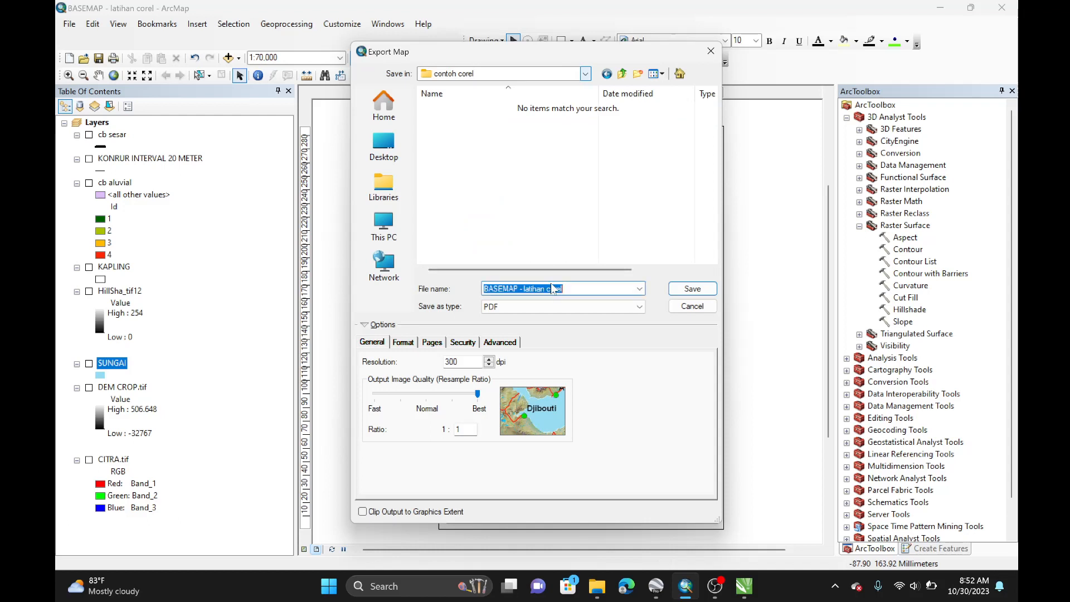
text(fr)
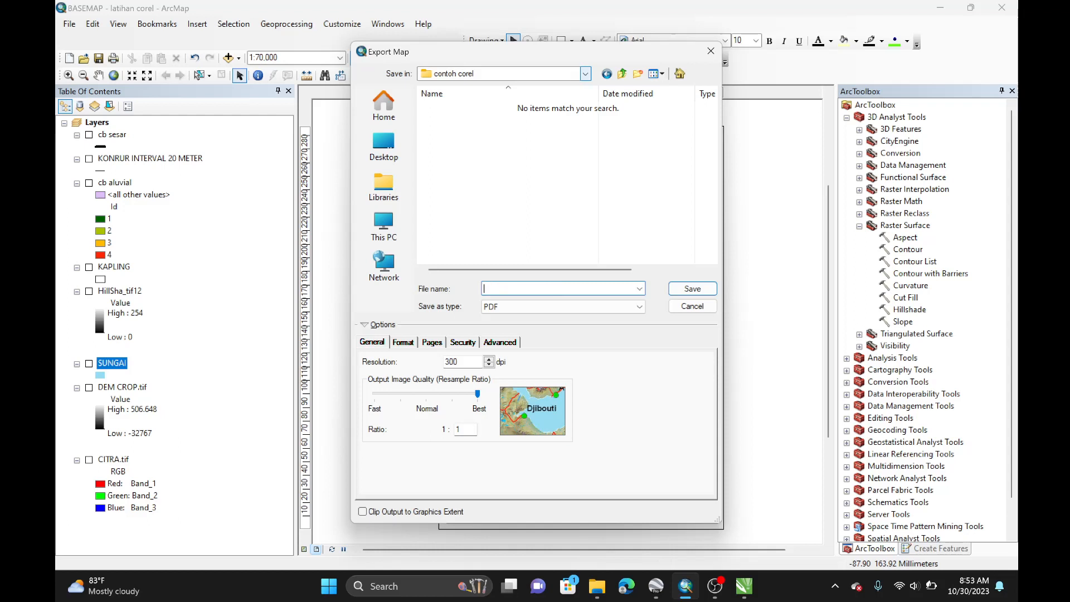
text(FRE)
text(ME)
click(700, 287)
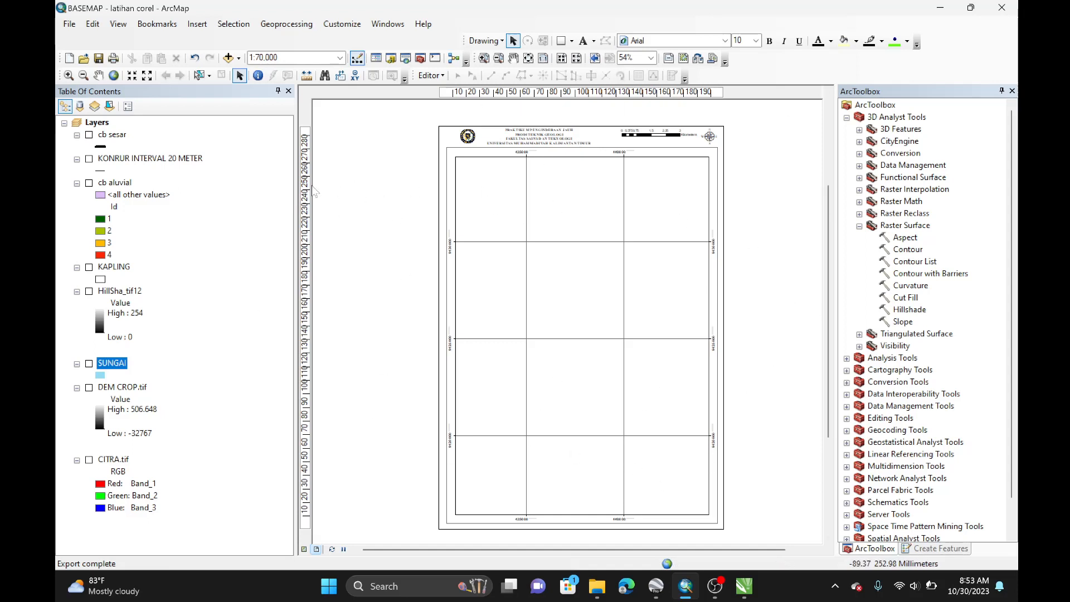
Step: Switch to File Explorer, browse to the contoh corel folder and preview the exported FRAME PDF
click(597, 585)
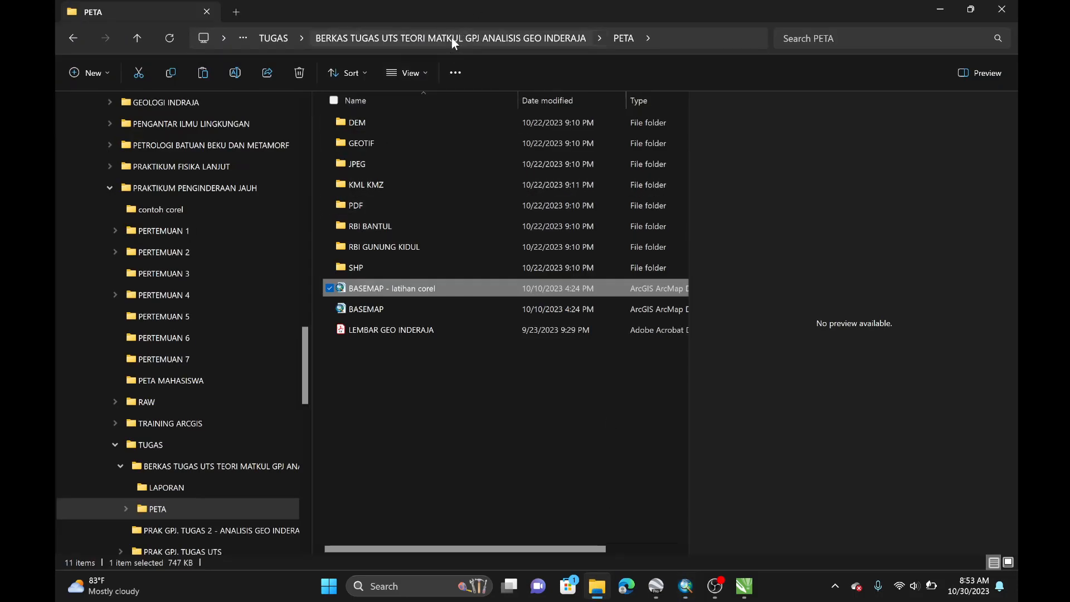
click(274, 38)
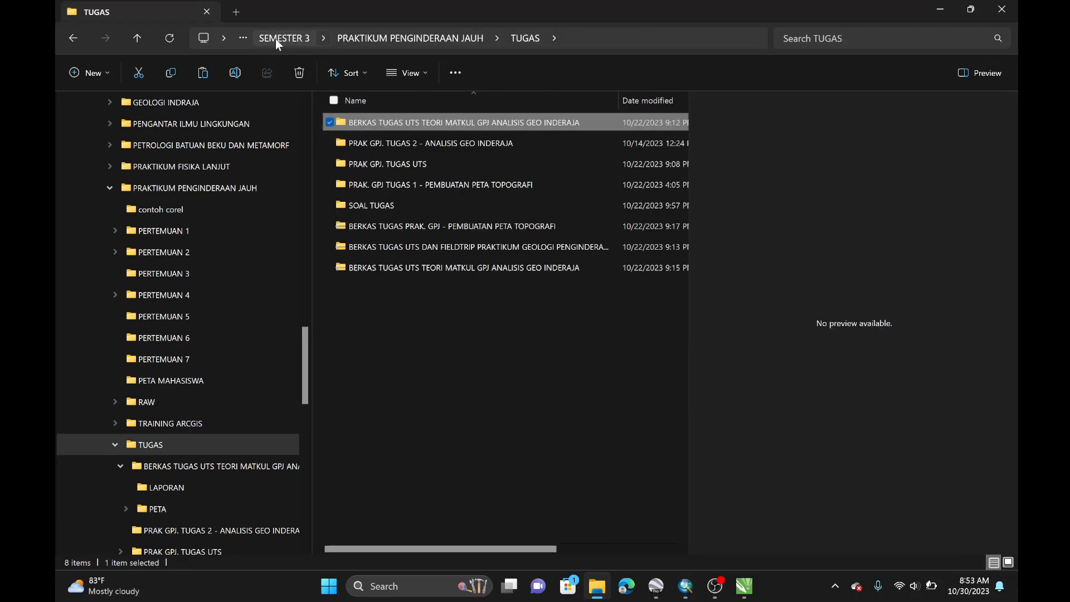
click(352, 36)
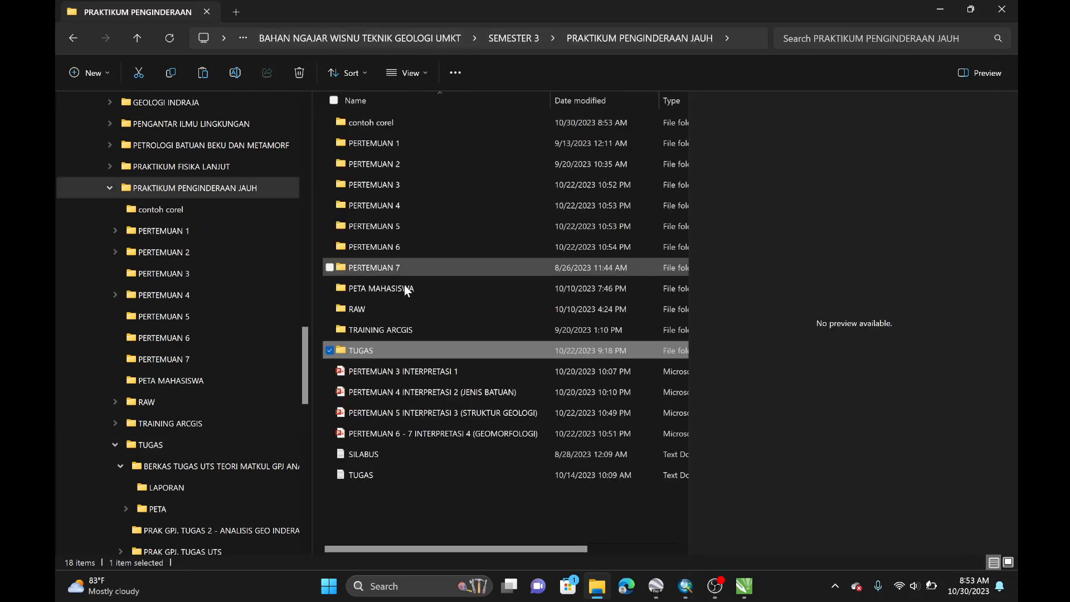
double_click(410, 118)
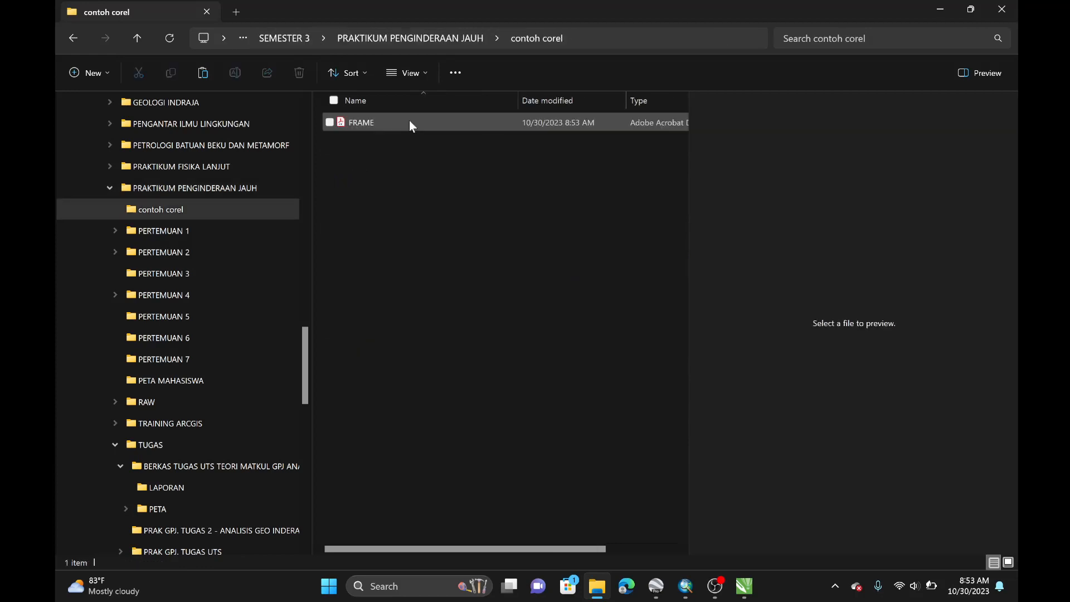
click(410, 122)
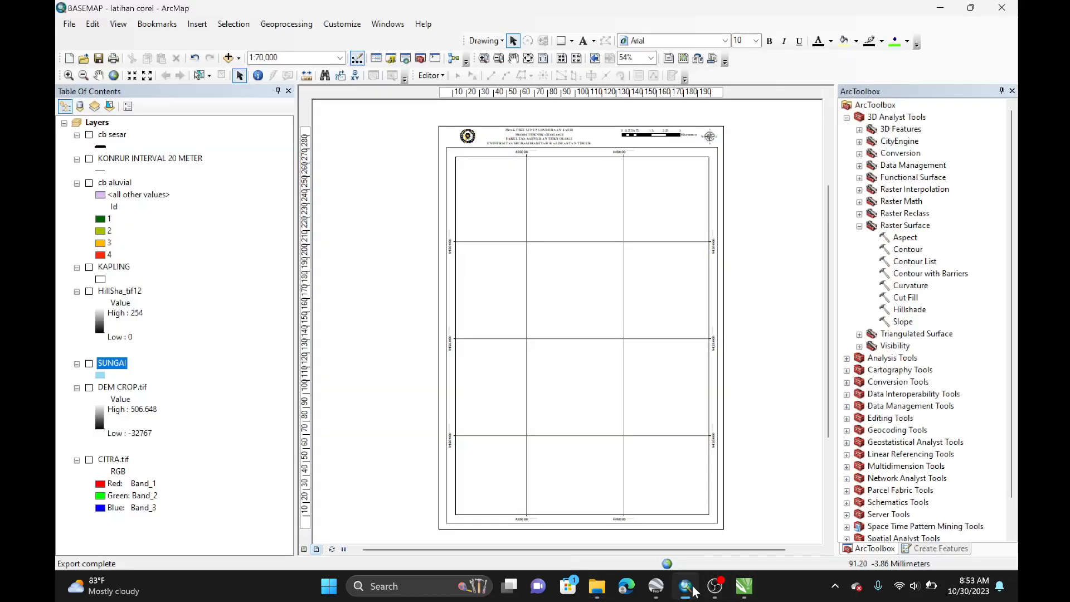
Step: Return to ArcMap and turn the SUNGAI layer back on
click(685, 586)
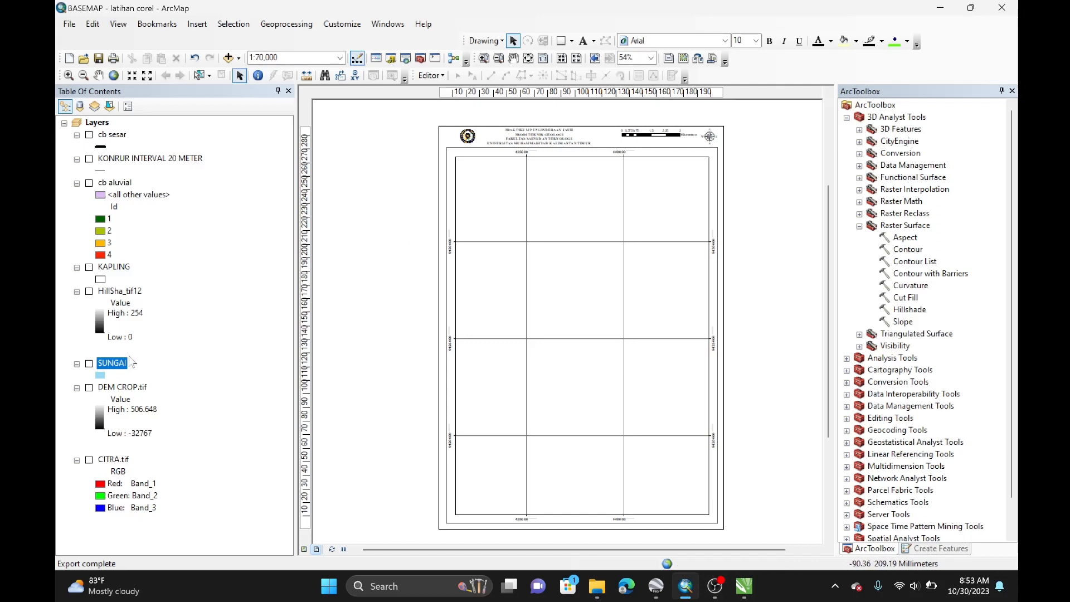
click(89, 365)
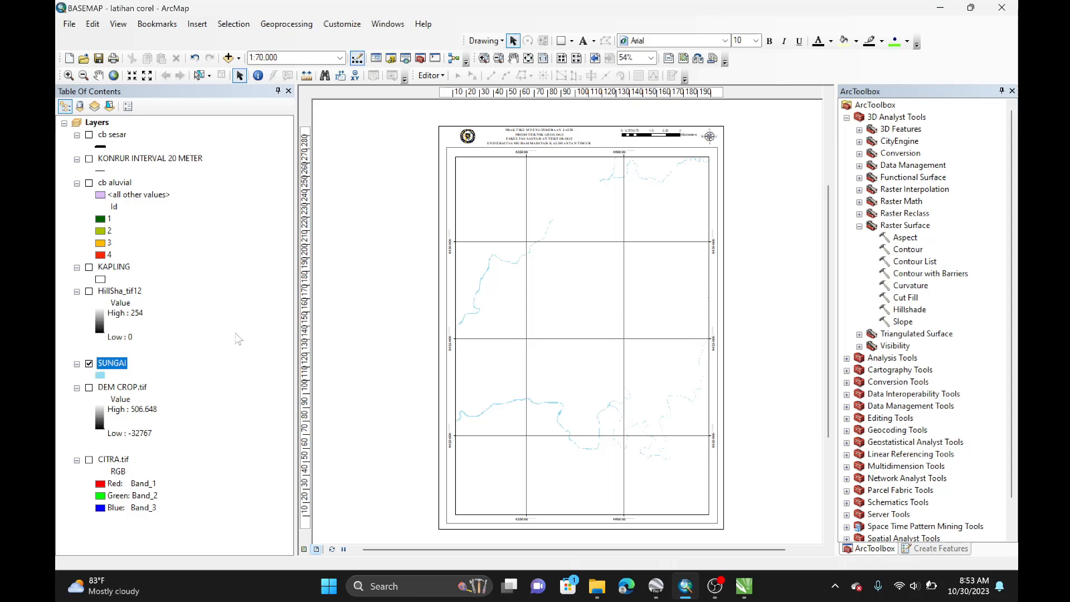
Step: Export the map with the SUNGAI layer visible as a PDF named SUNGAI into the contoh corel folder
click(69, 24)
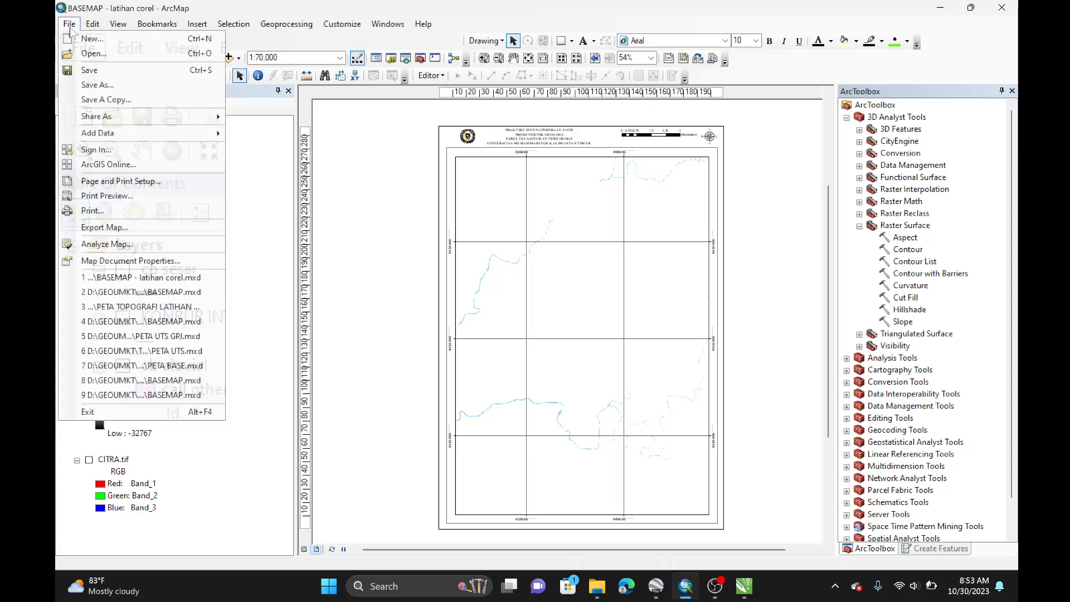
click(98, 230)
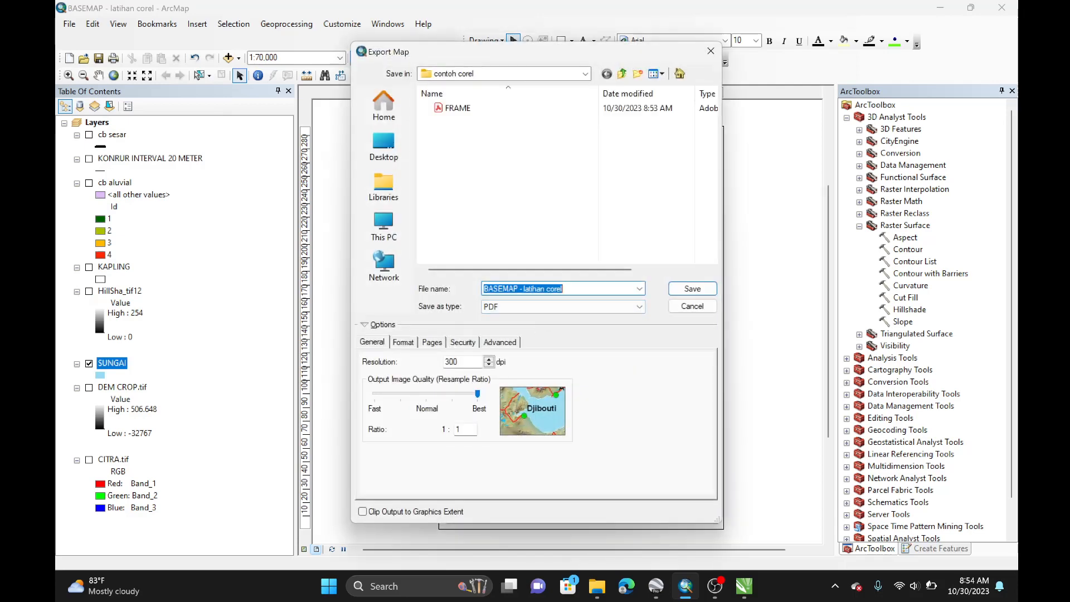
text(SUNGAI)
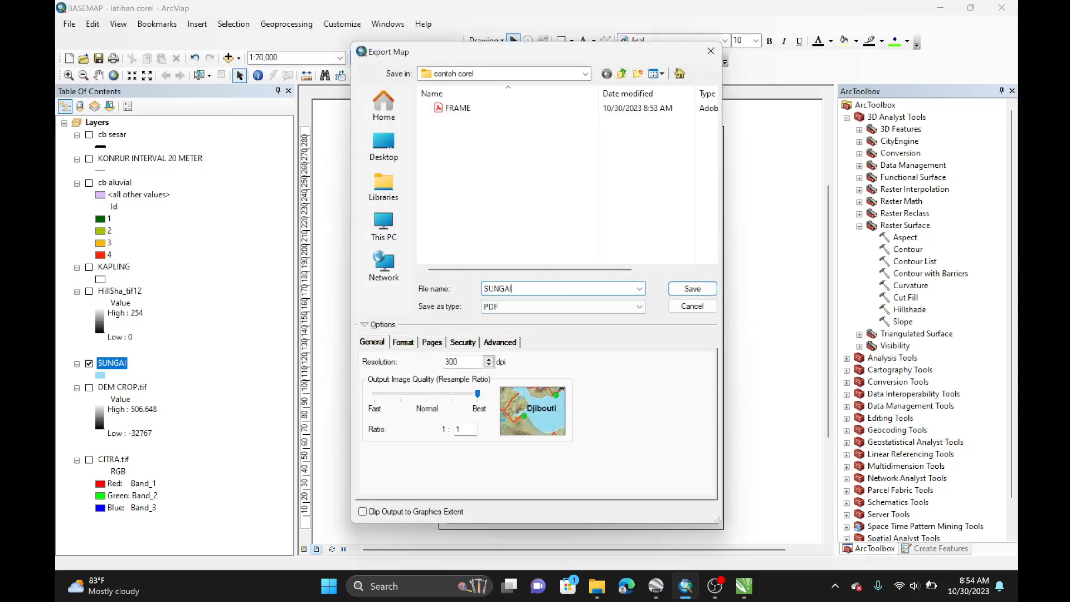
click(691, 287)
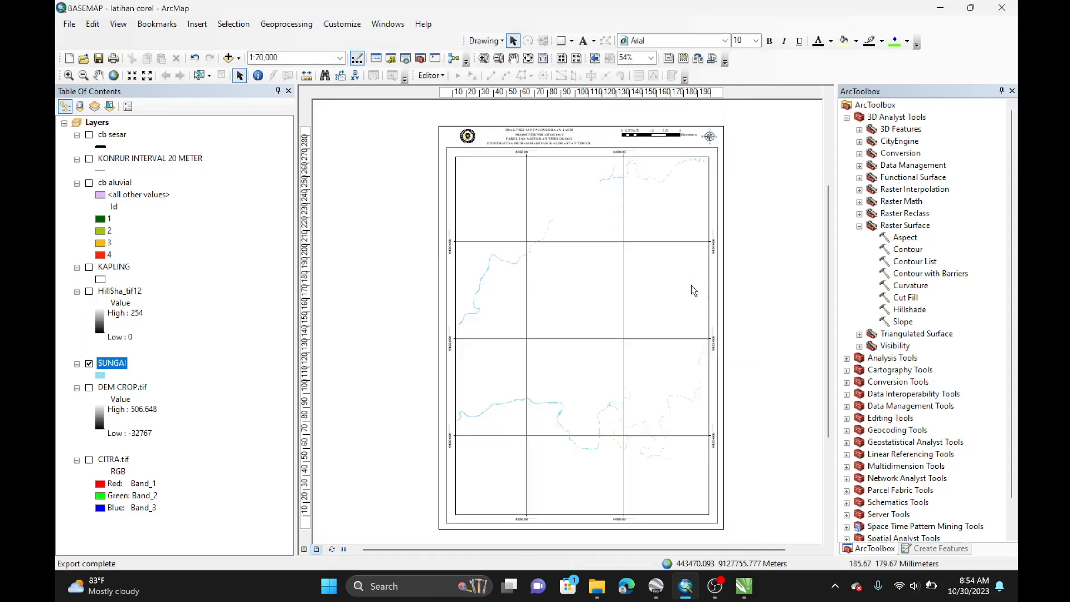
Step: Hide SUNGAI, show the KONRUR INTERVAL 20 METER layer and export the map as a PDF named KONTUR
click(89, 364)
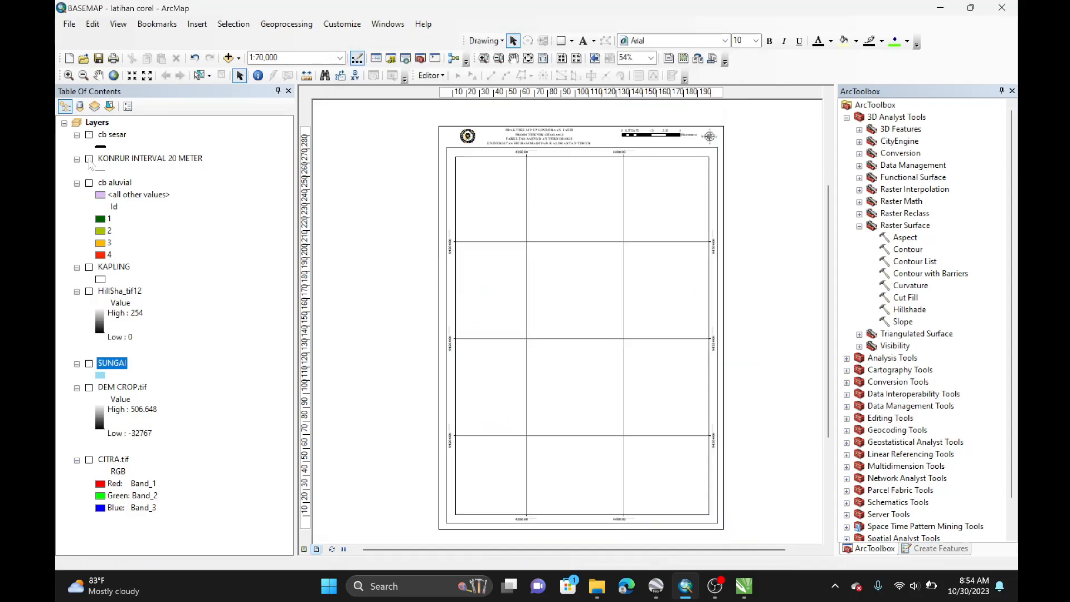
click(89, 159)
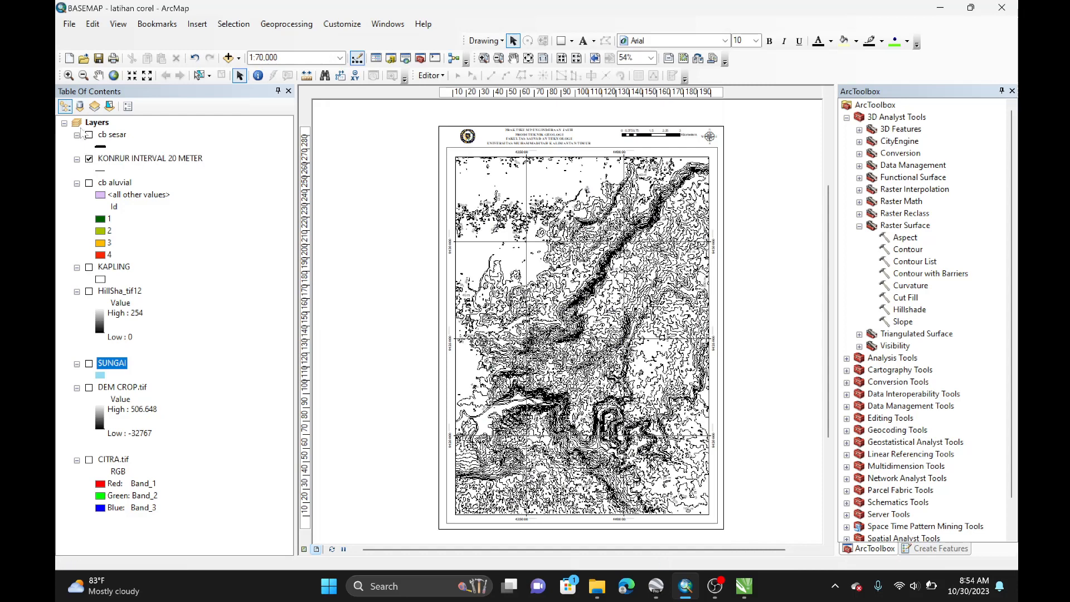
click(69, 24)
click(99, 228)
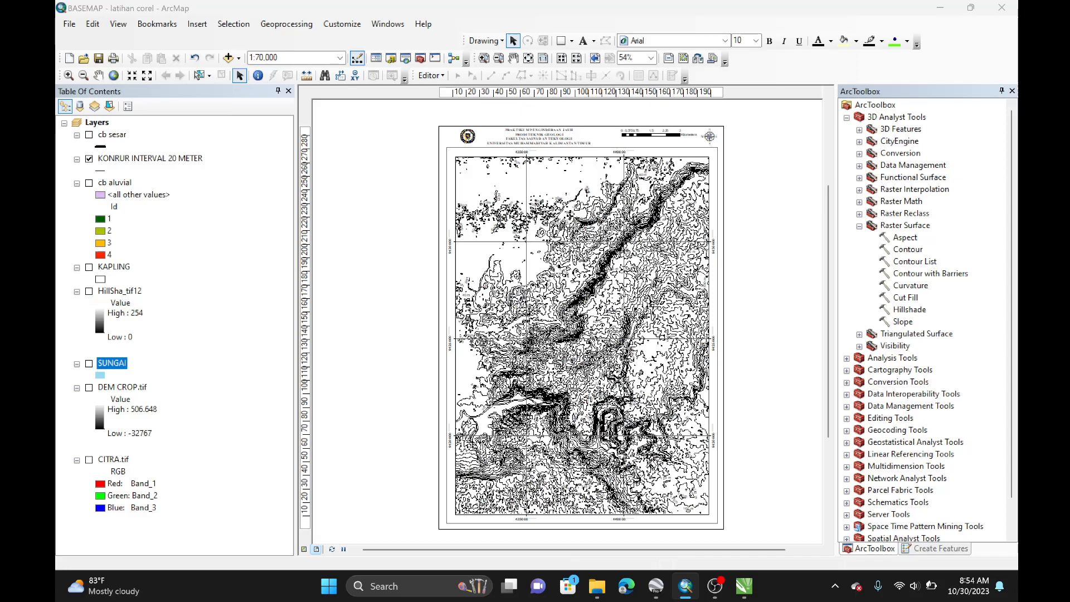
text(KONTUR)
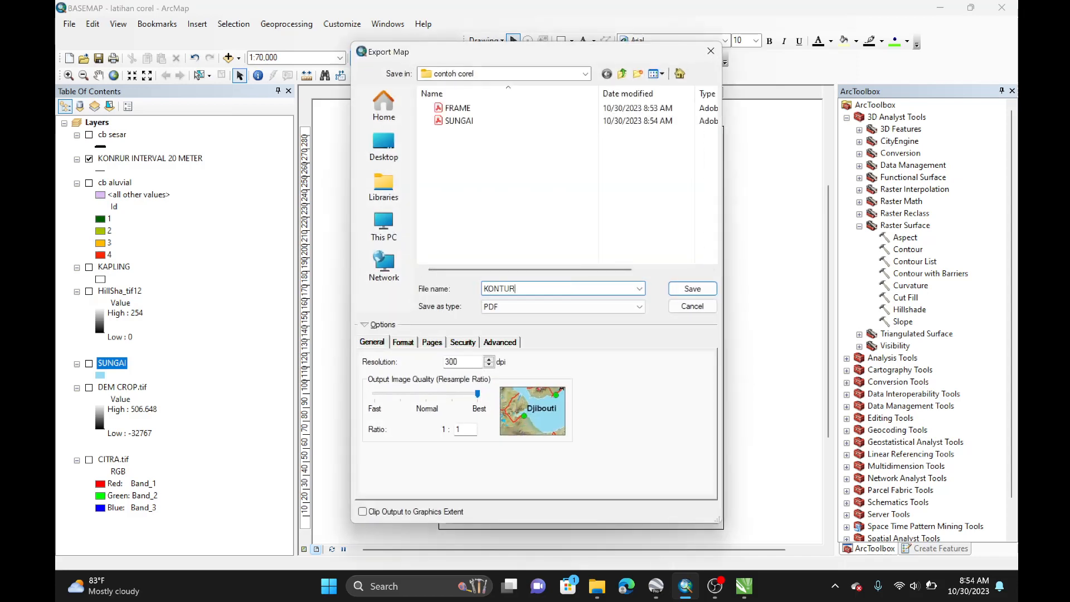
key(Return)
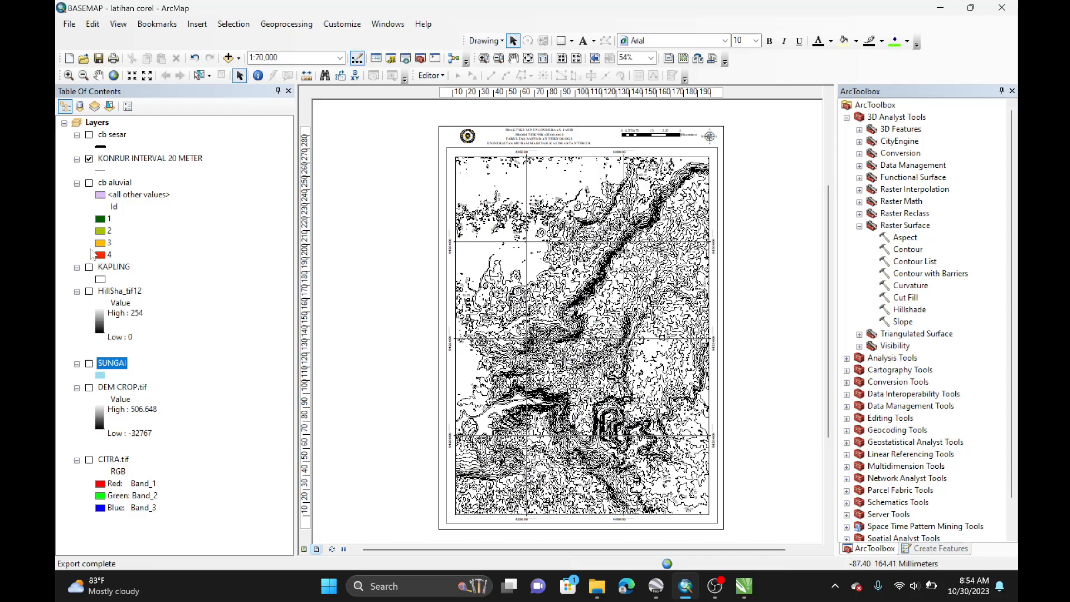
Step: Hide the contour layer, show cb aluvial and export the map as a PDF named GEOLOGI
click(89, 159)
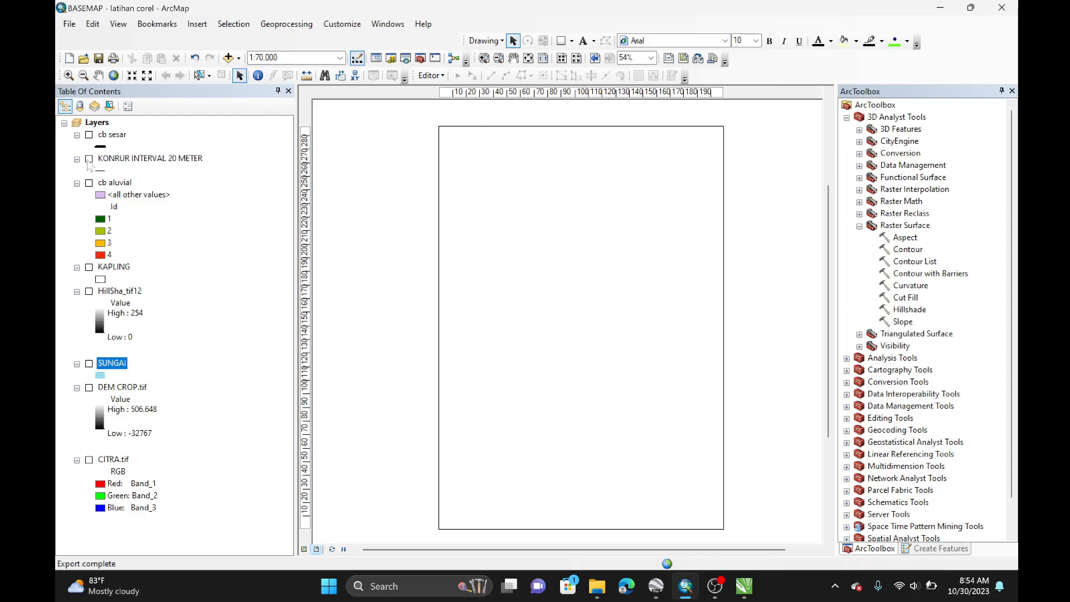
click(89, 184)
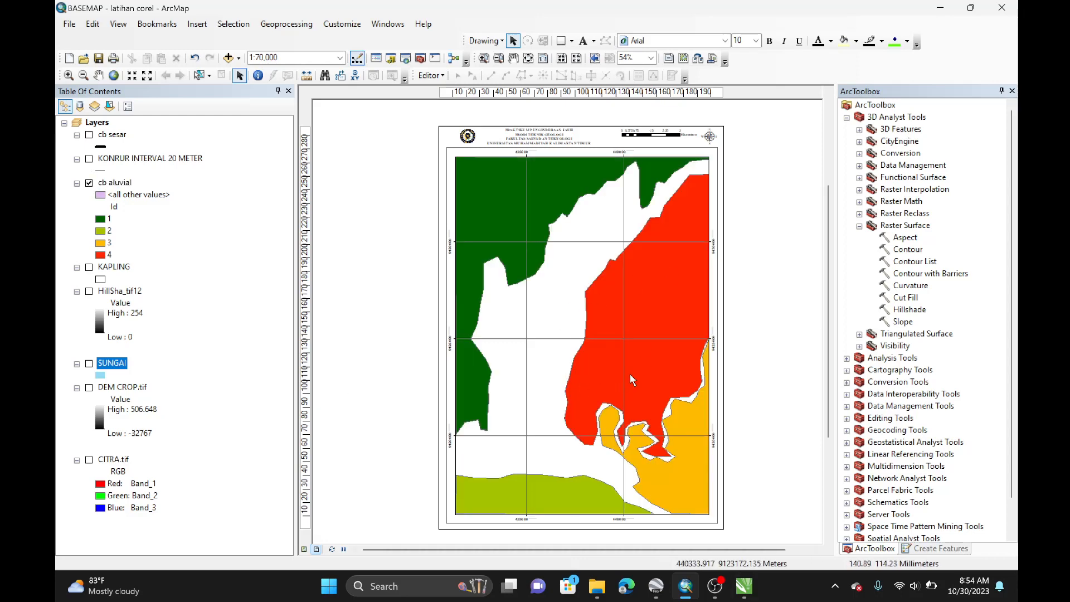
click(69, 24)
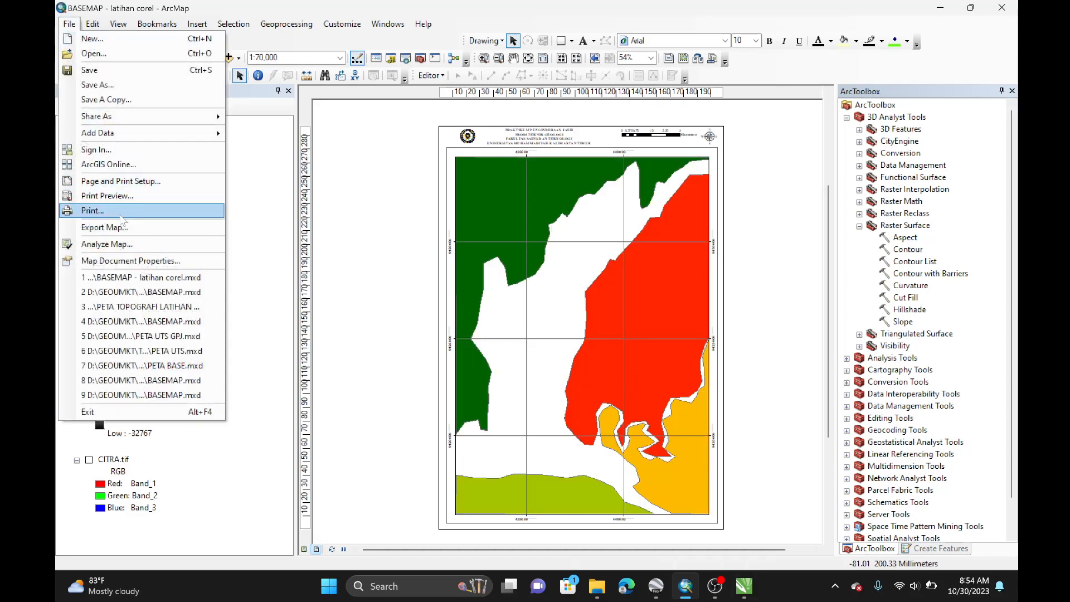
click(123, 226)
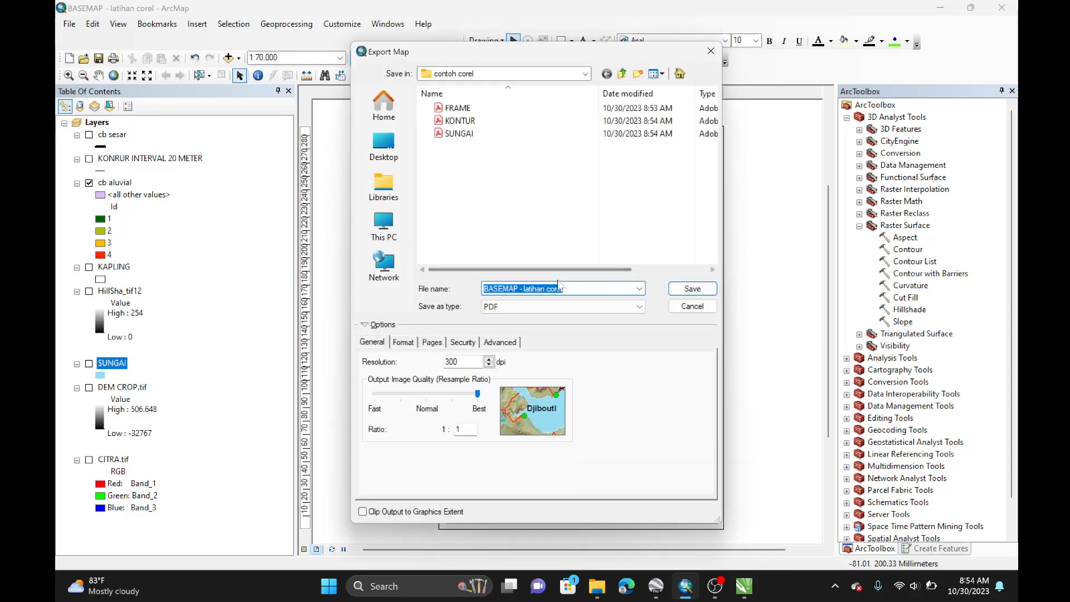
drag(523, 46, 586, 54)
drag(612, 295, 533, 294)
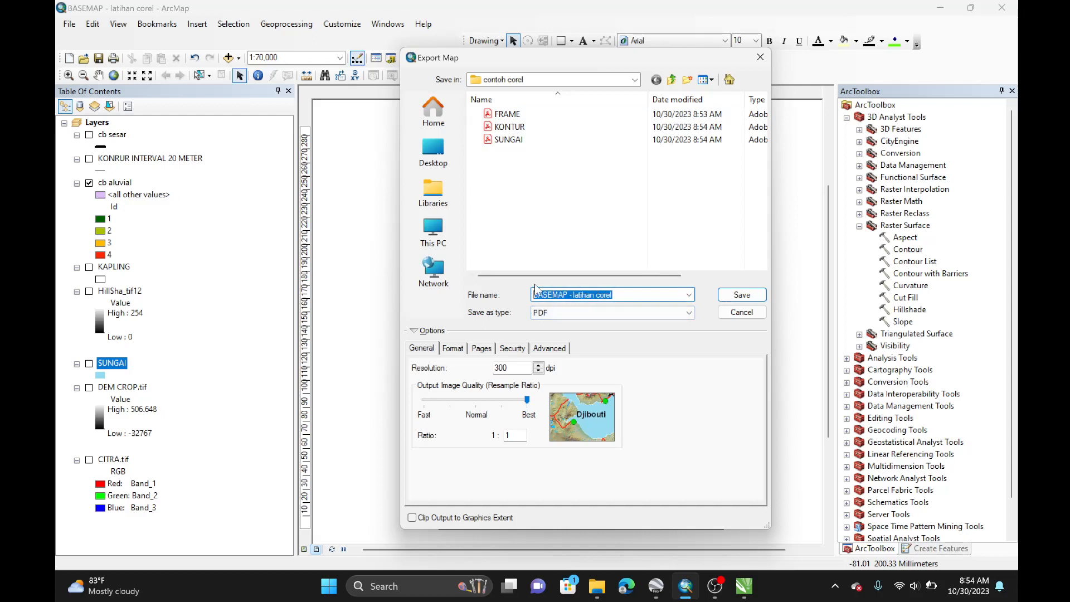
text(GEO)
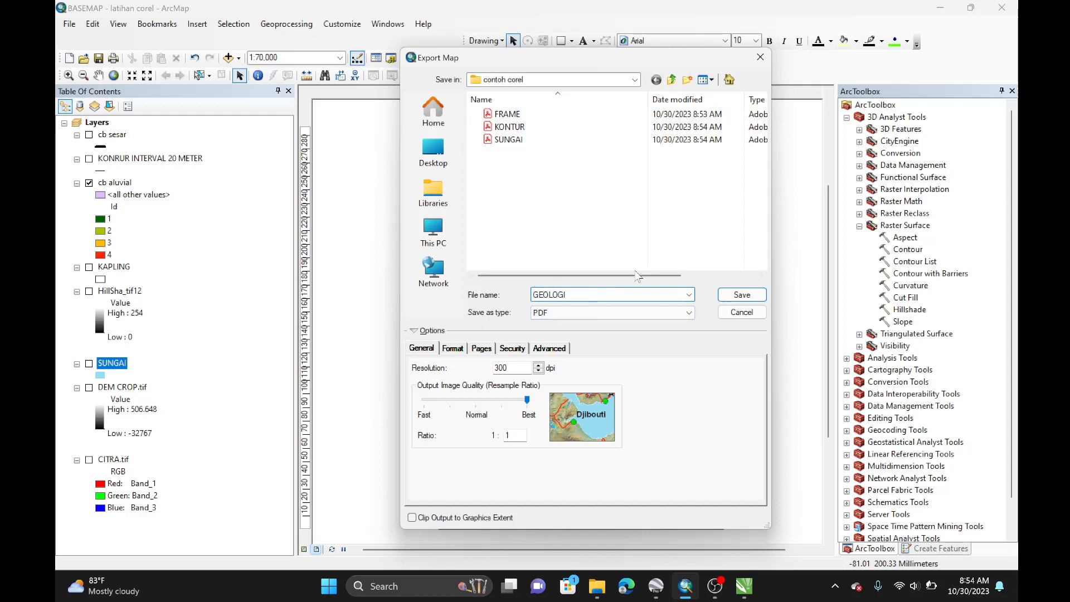
text(LOGI)
click(728, 294)
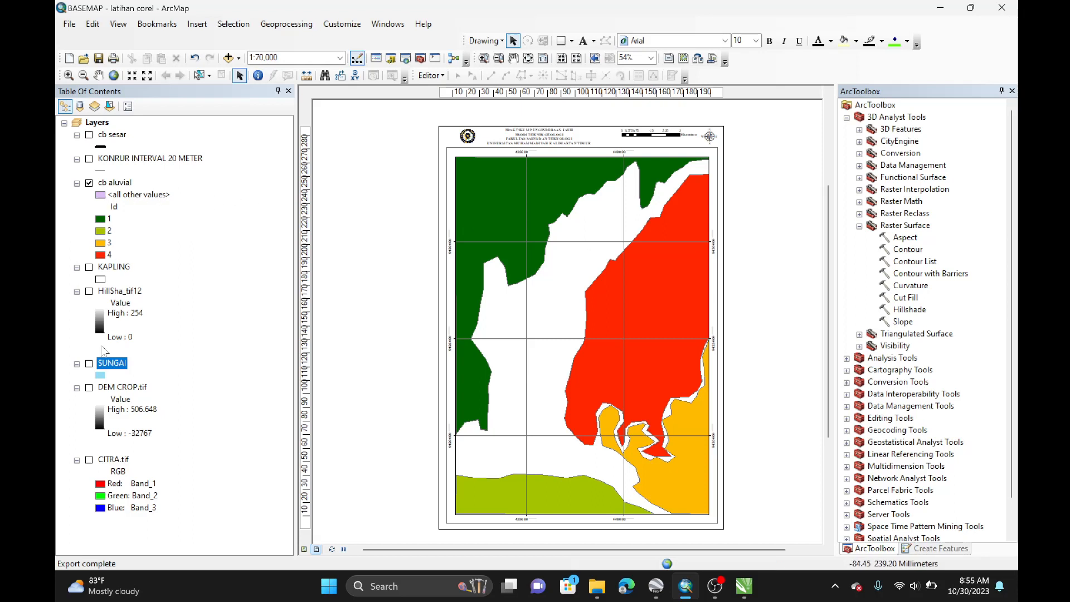
Step: Turn the SUNGAI and KONRUR INTERVAL 20 METER layers back on
click(90, 364)
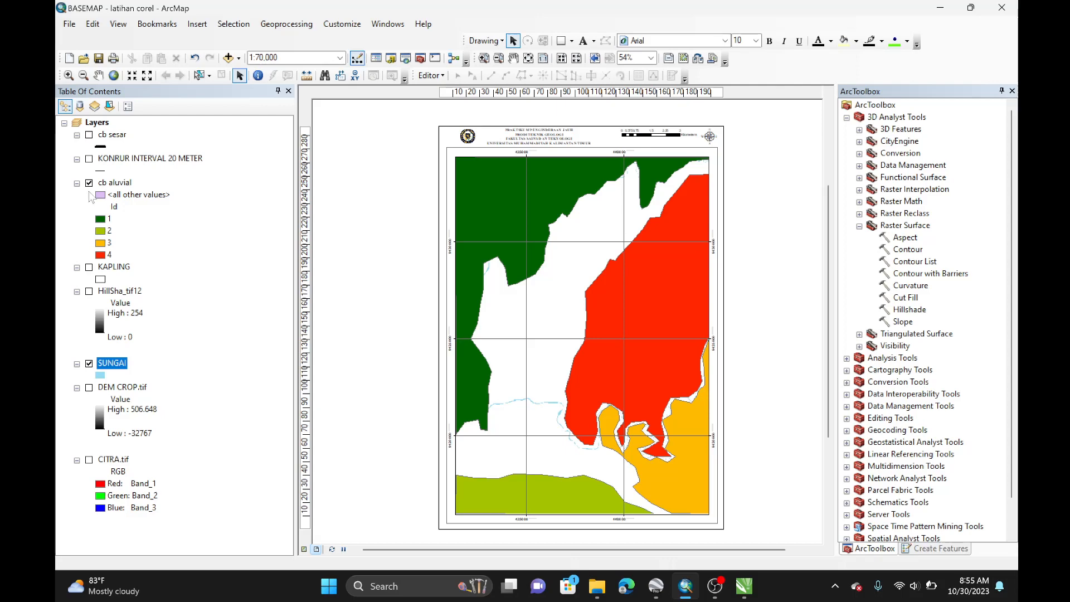
click(89, 158)
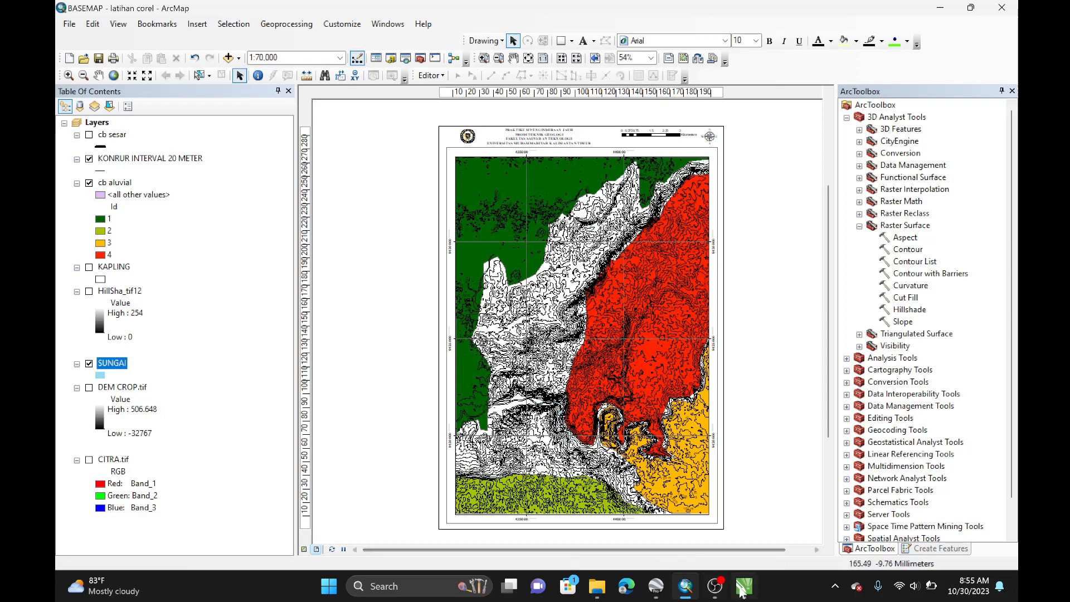
Step: Switch to CorelDRAW and set the A4 page to portrait orientation
click(745, 590)
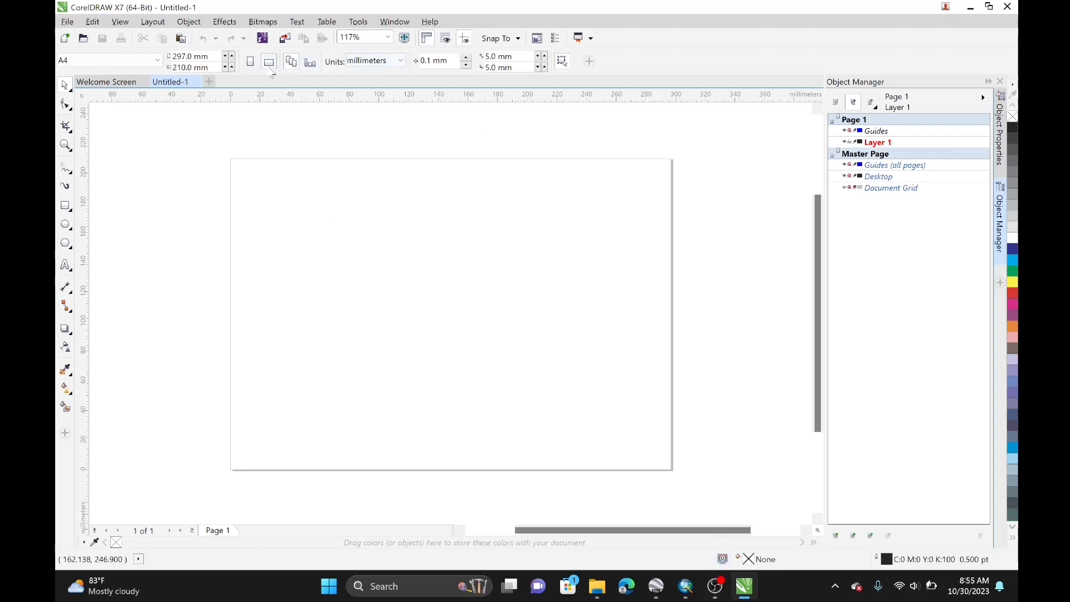
click(251, 62)
scroll(463, 177, down, 3)
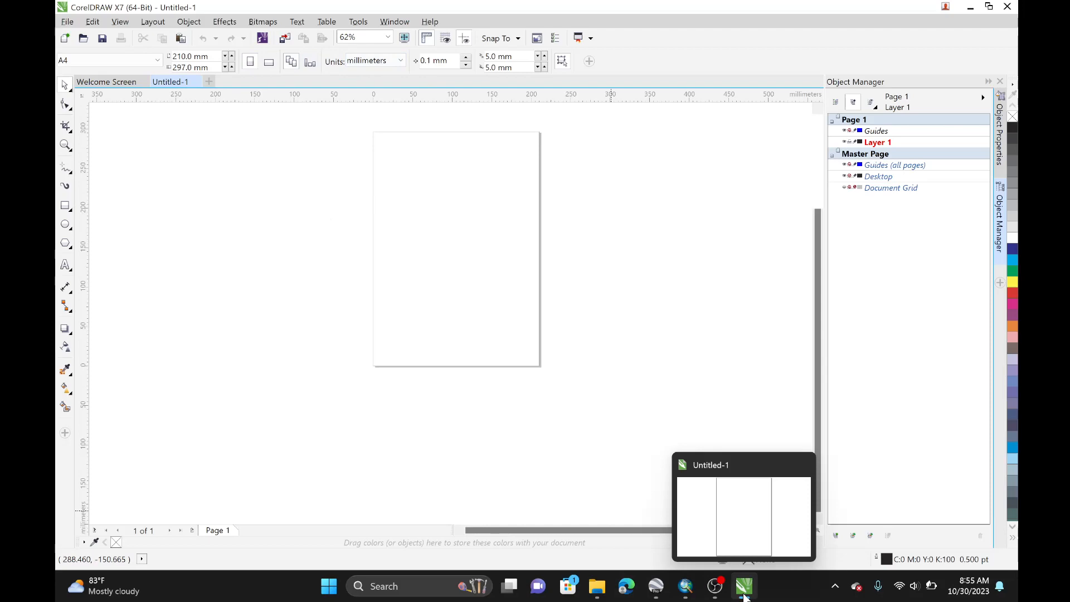
click(745, 596)
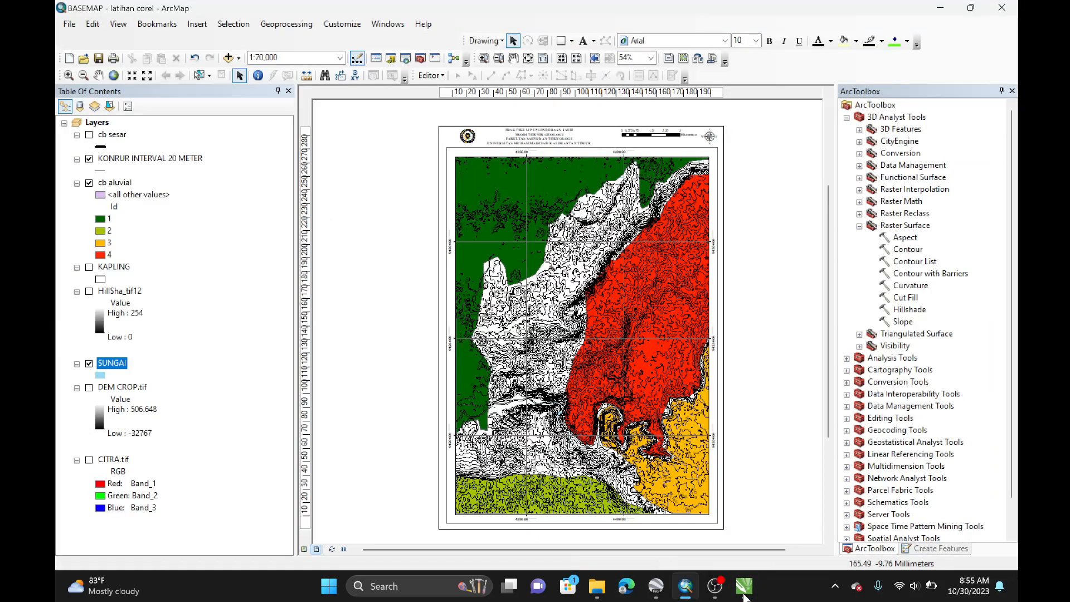
click(697, 58)
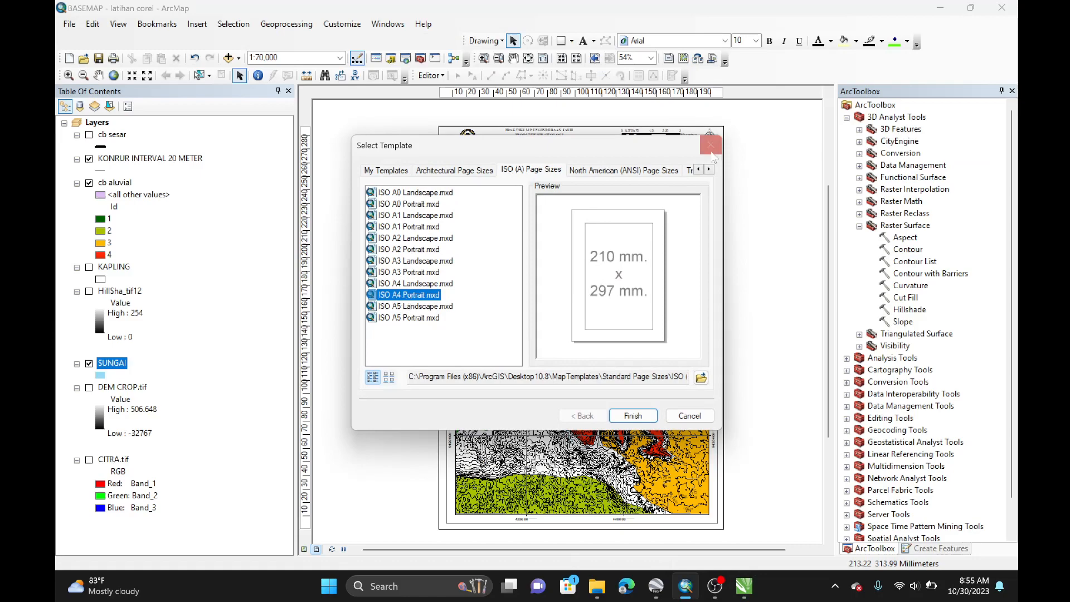
click(711, 145)
click(750, 594)
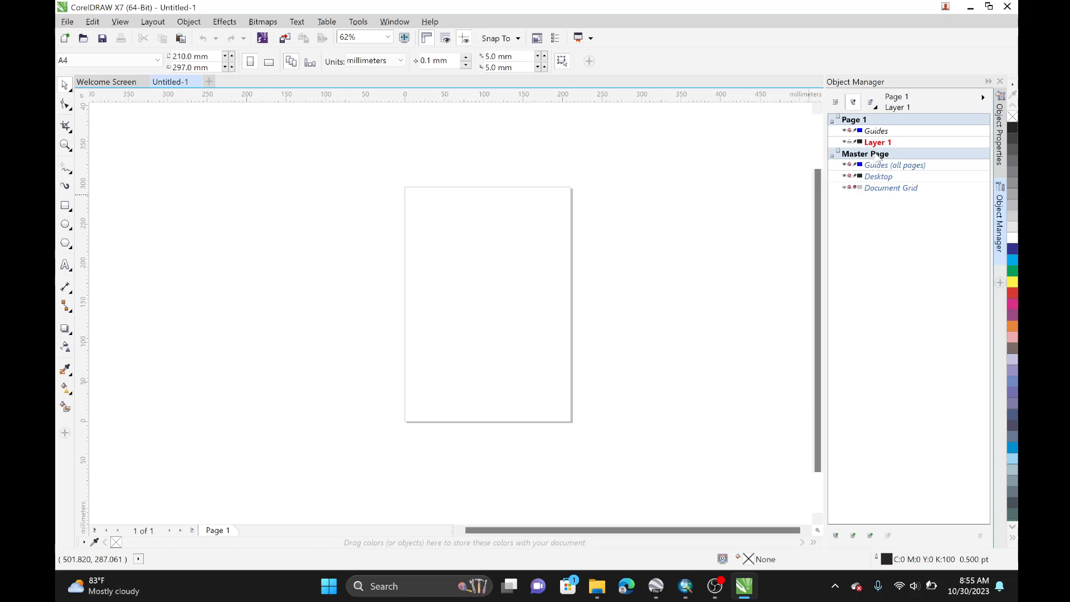
Step: Add four new layers to the page in the Object Manager
click(835, 540)
click(721, 432)
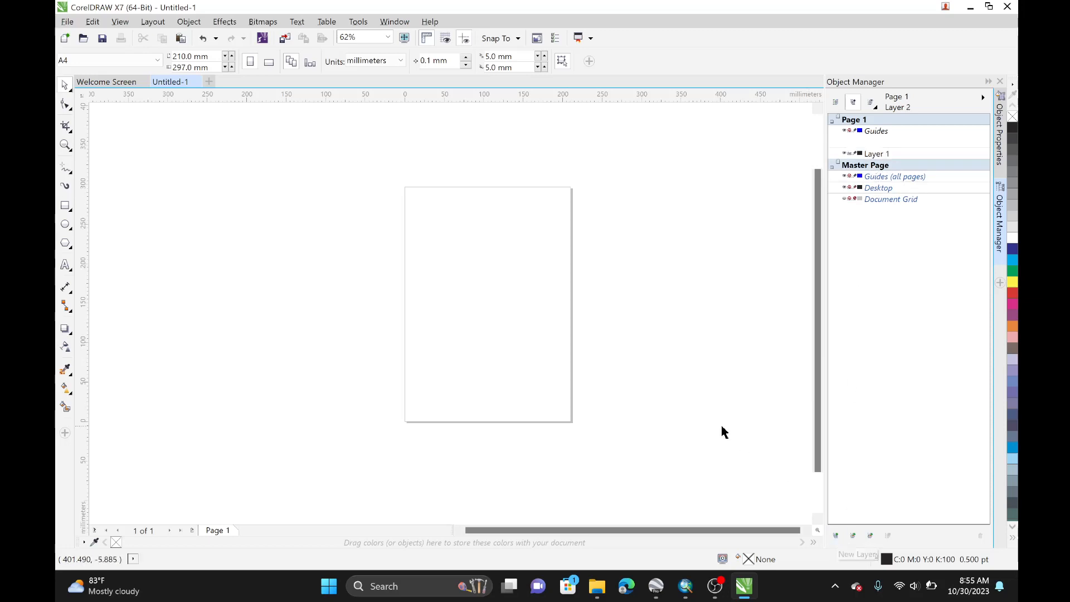
click(835, 536)
click(721, 406)
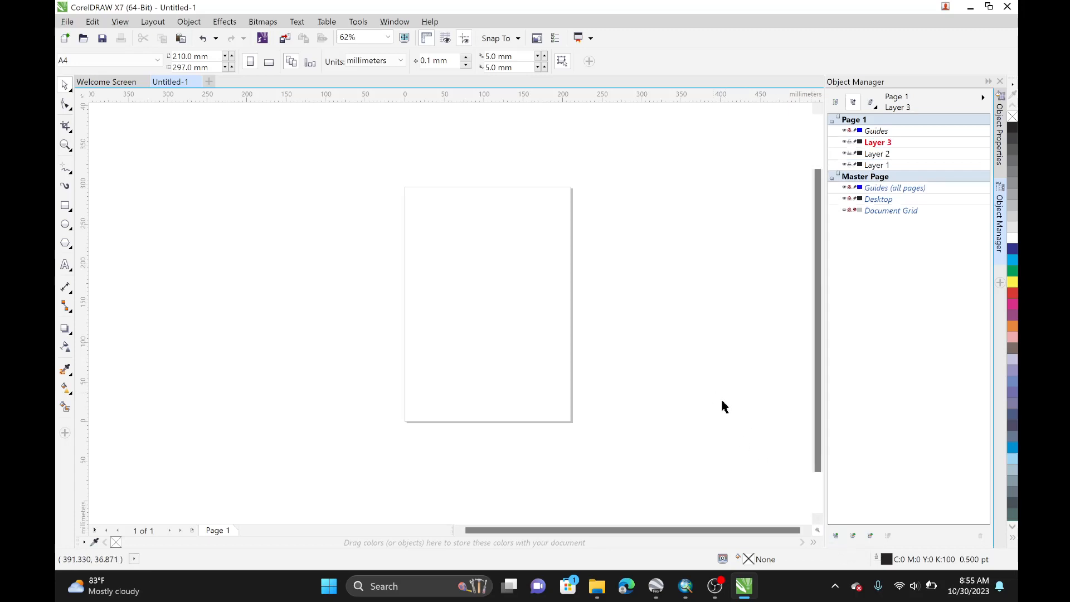
click(837, 537)
click(767, 439)
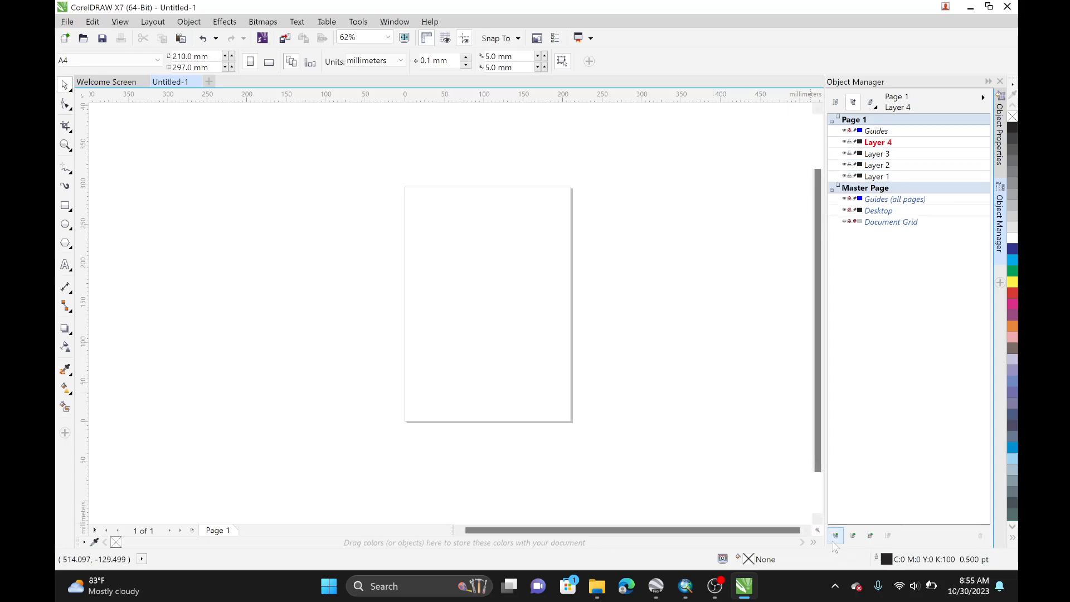
click(835, 538)
click(776, 411)
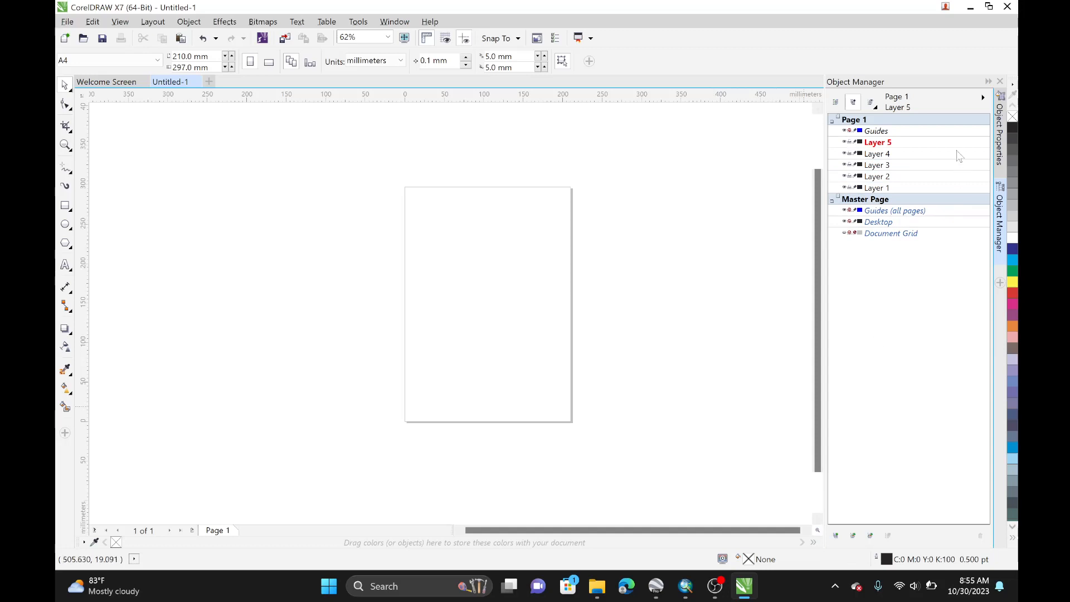
Step: Rename Layer 1 to FRAME and Layer 2 to KONTUR
click(887, 190)
click(878, 192)
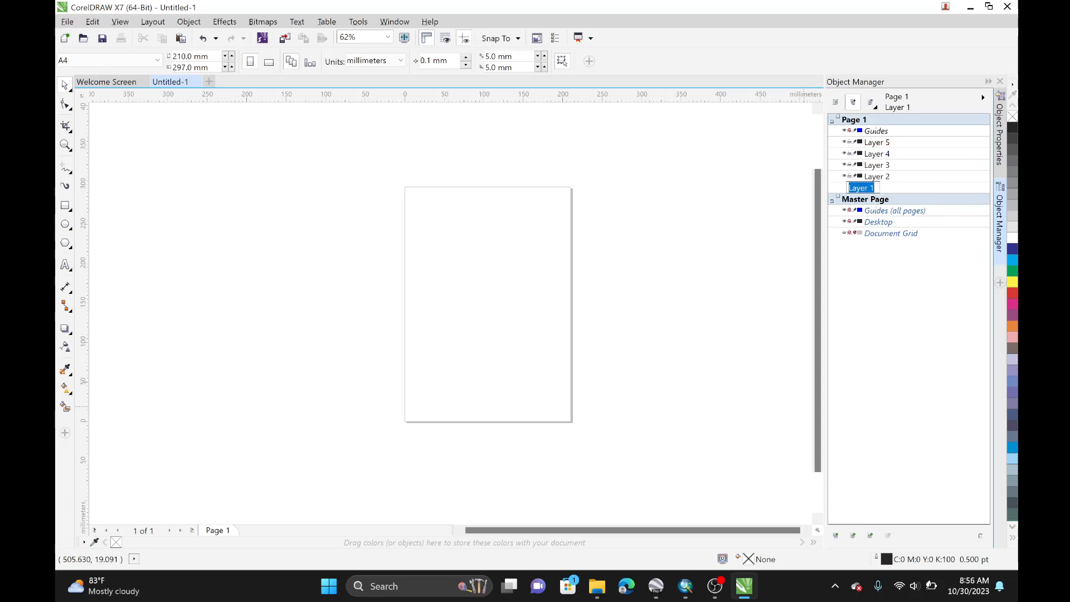
text(FRAME)
key(Return)
click(877, 178)
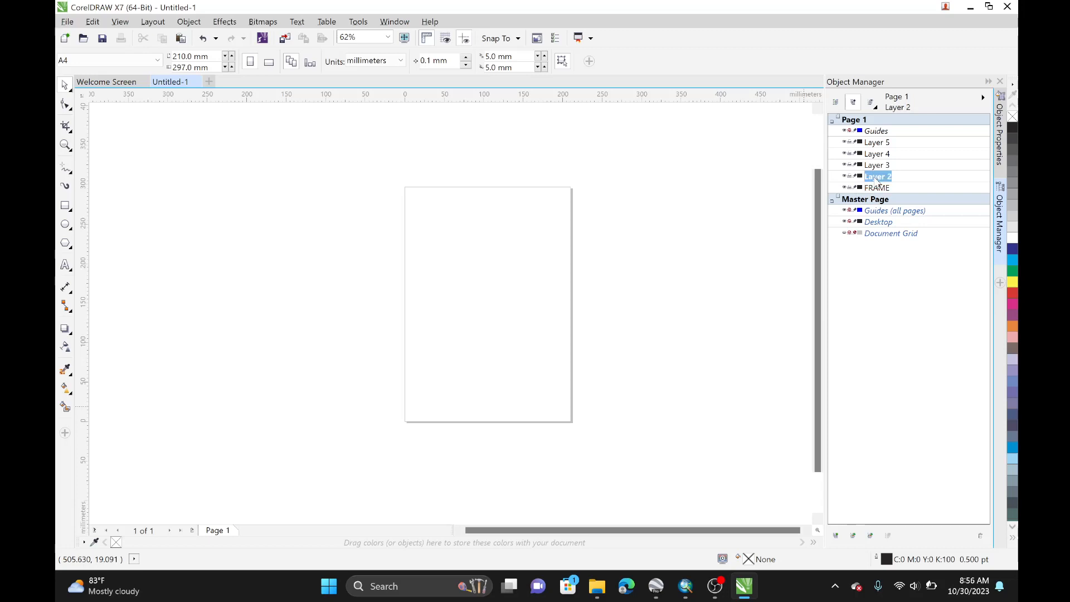
click(878, 178)
text(KONTUR)
key(Return)
Step: Rename Layer 3 to SUNGAI and Layer 4 to GEOLOGI
click(884, 168)
click(882, 168)
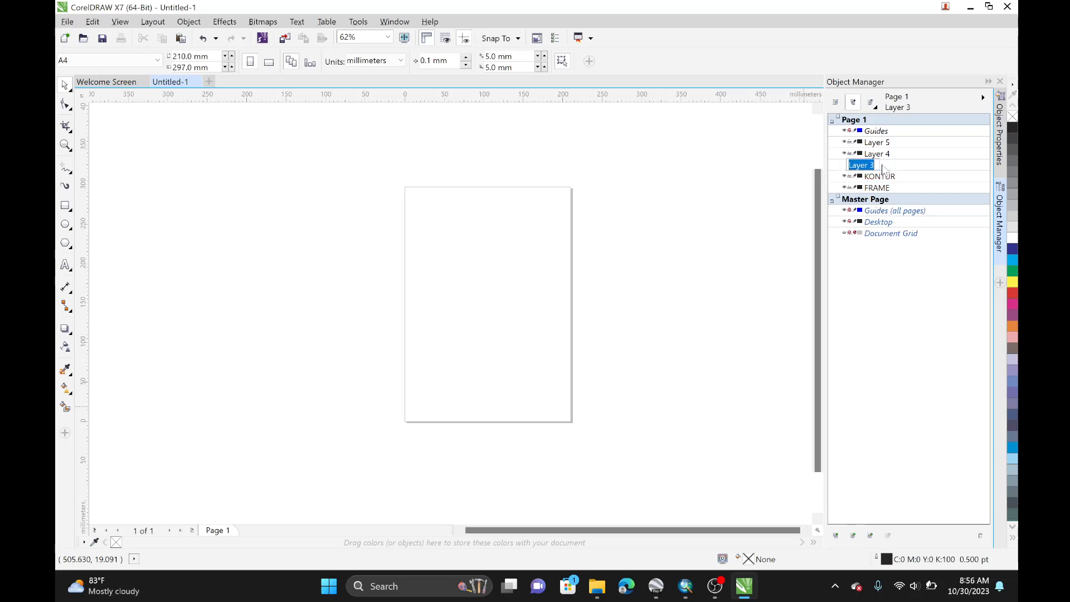
text(SUNGAI)
key(Return)
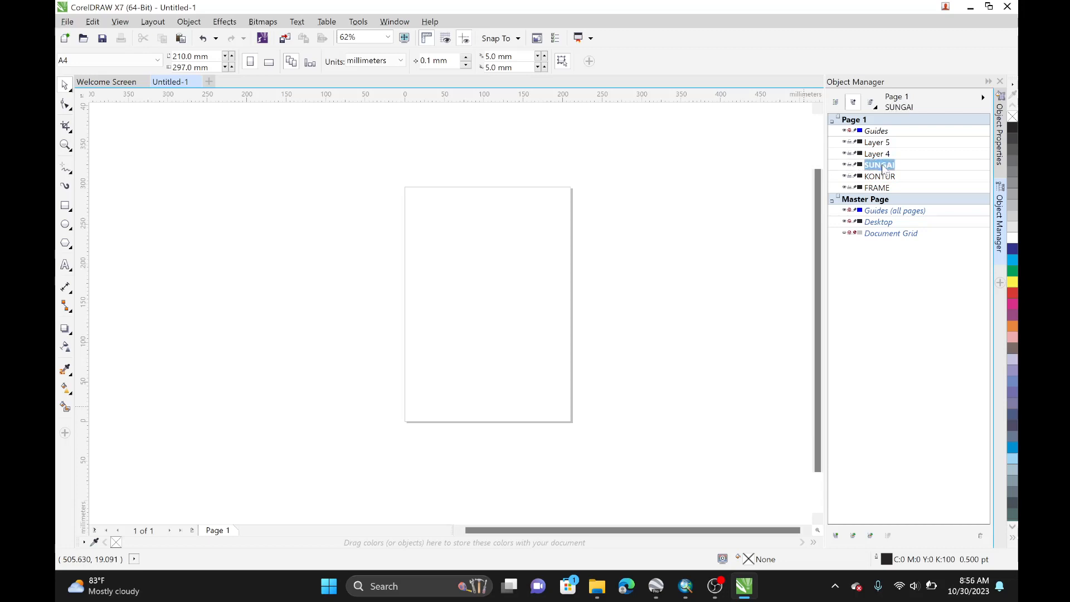
click(879, 156)
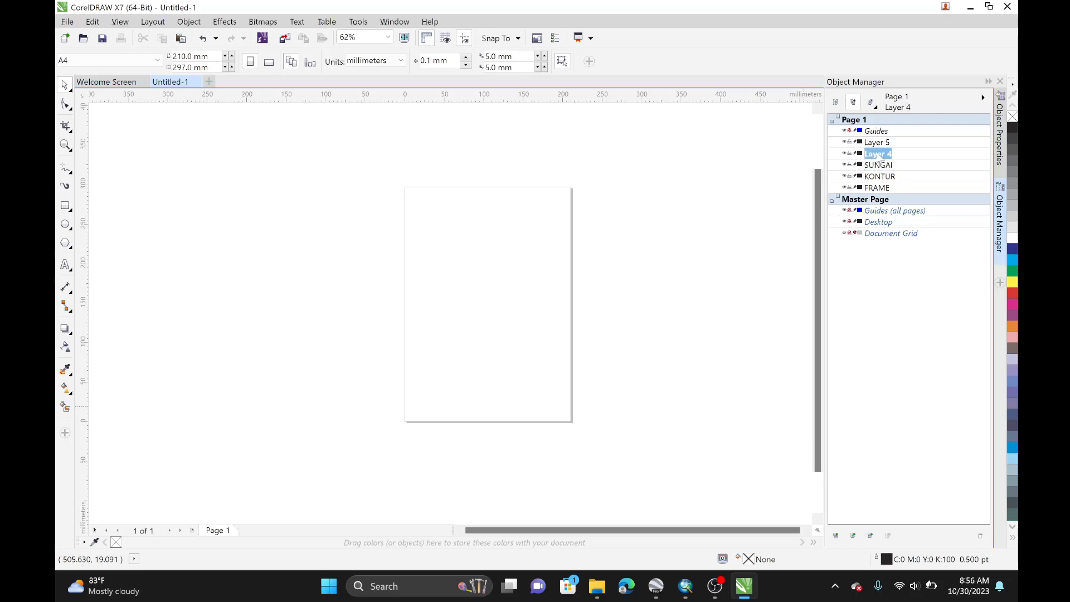
click(879, 156)
text(GEOLOGI)
key(Return)
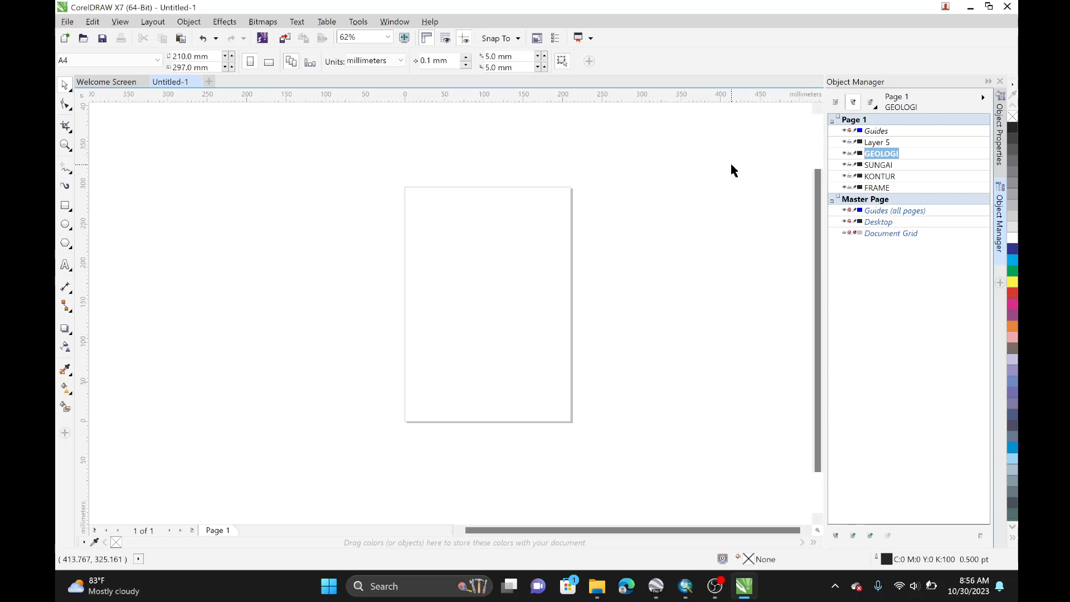
Step: Save the drawing as CONTOH COREL in the contoh corel folder under PRAKTIKUM PENGINDERAAN JAUH
click(875, 188)
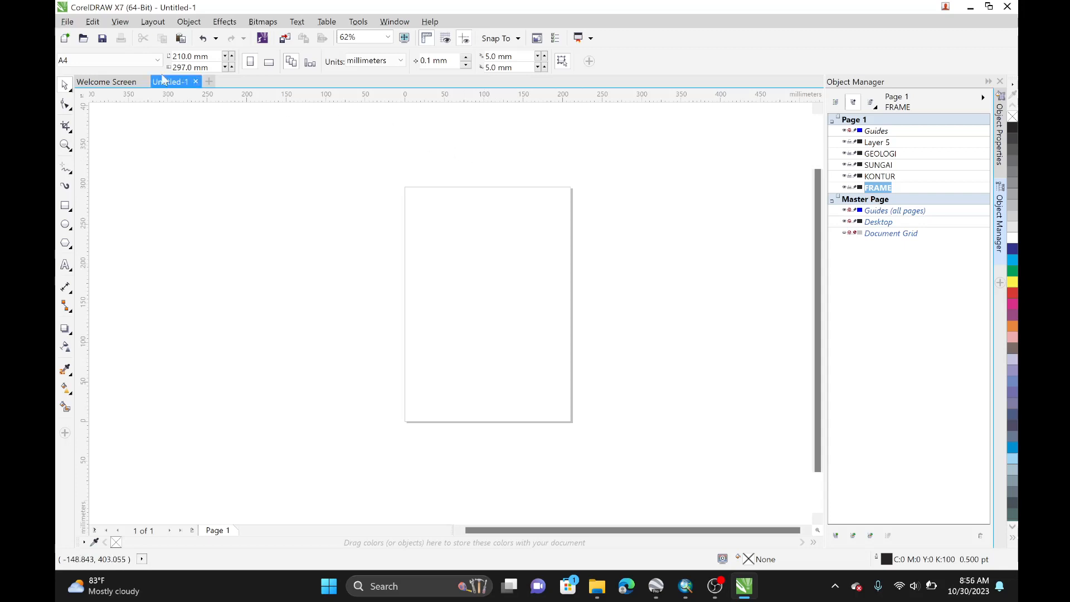
click(67, 22)
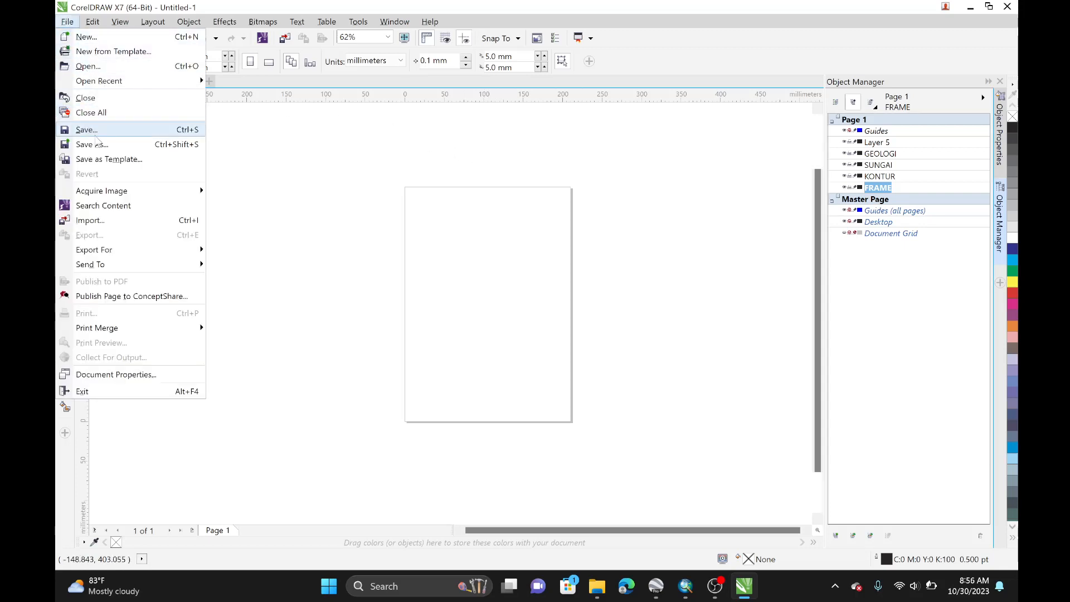
click(102, 149)
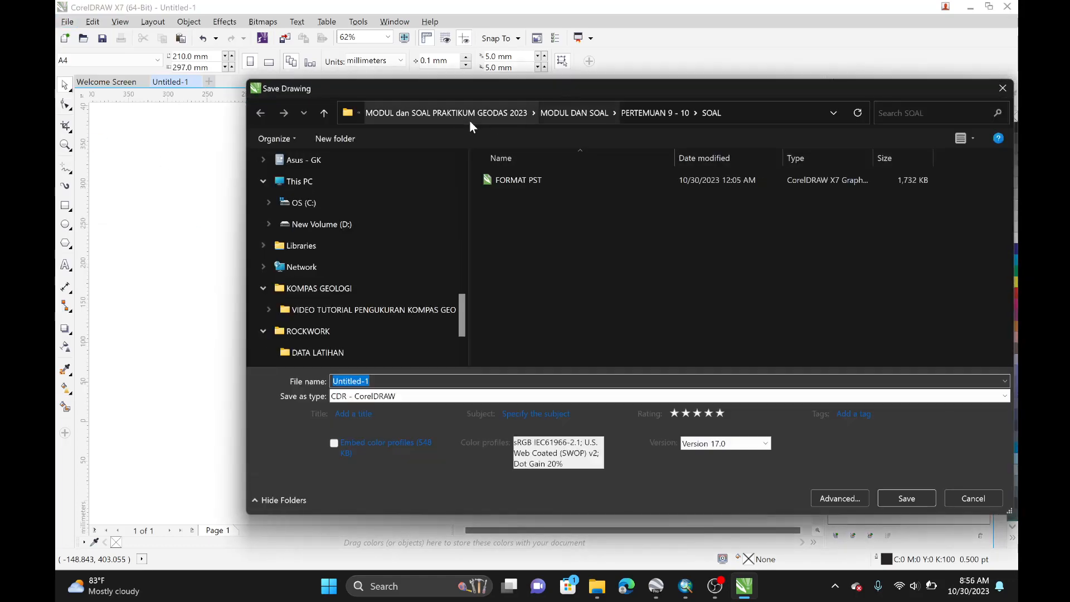
click(452, 114)
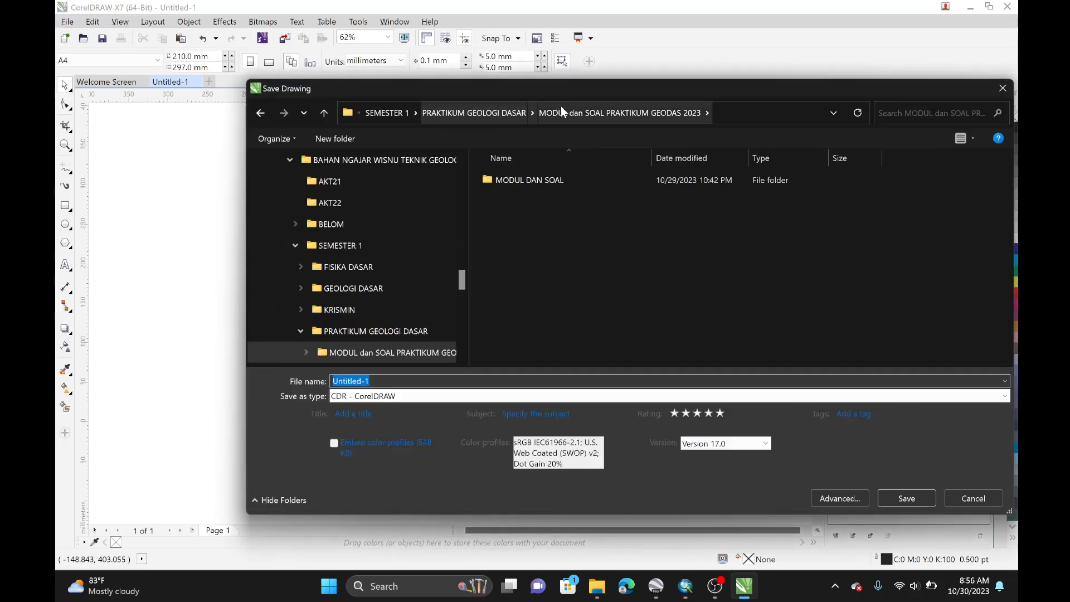
click(397, 114)
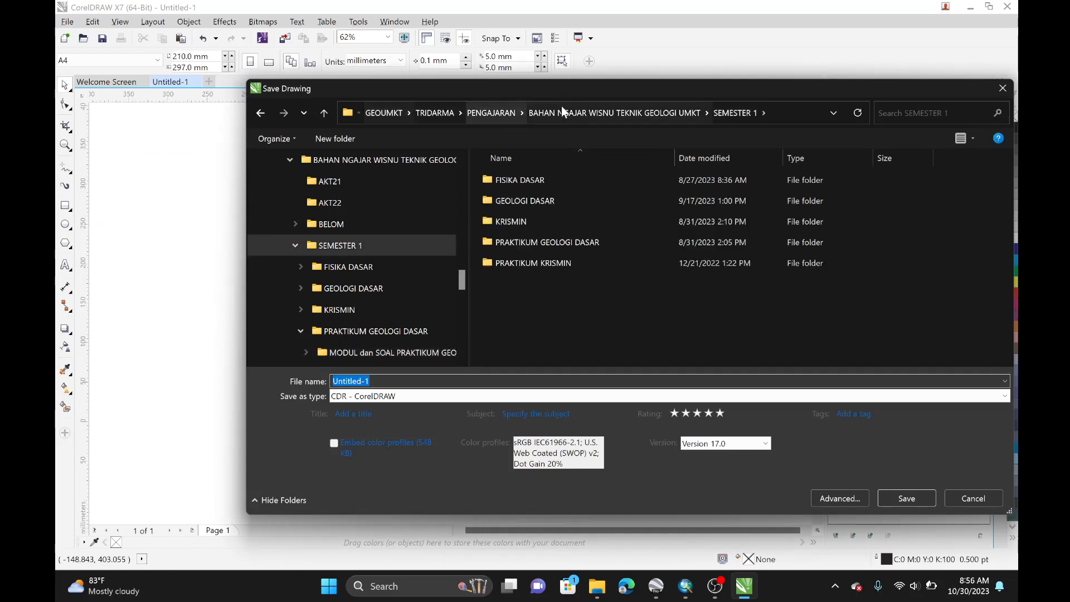
click(618, 114)
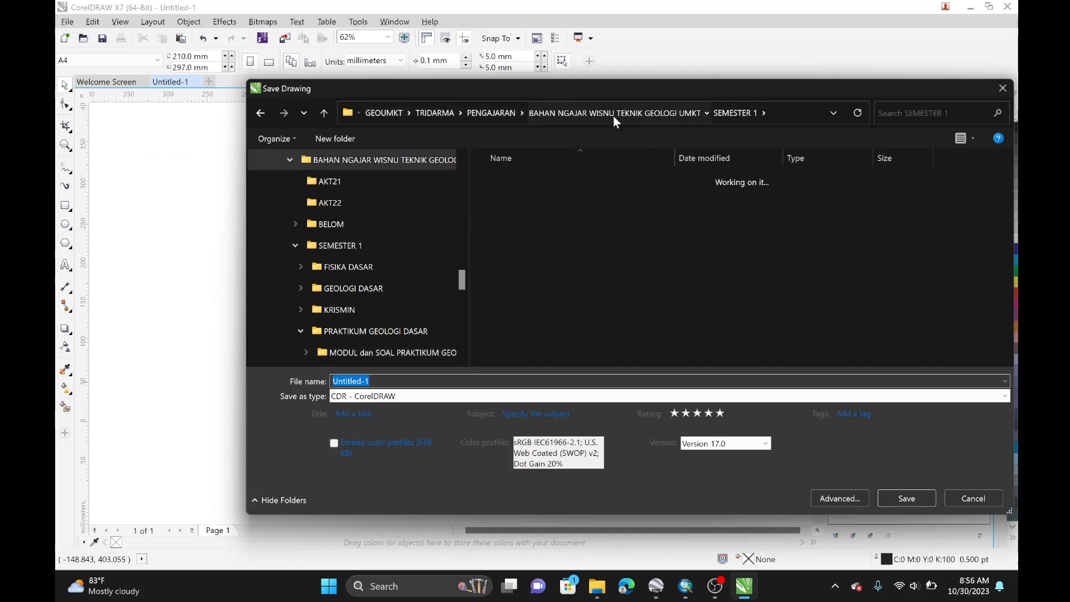
double_click(552, 286)
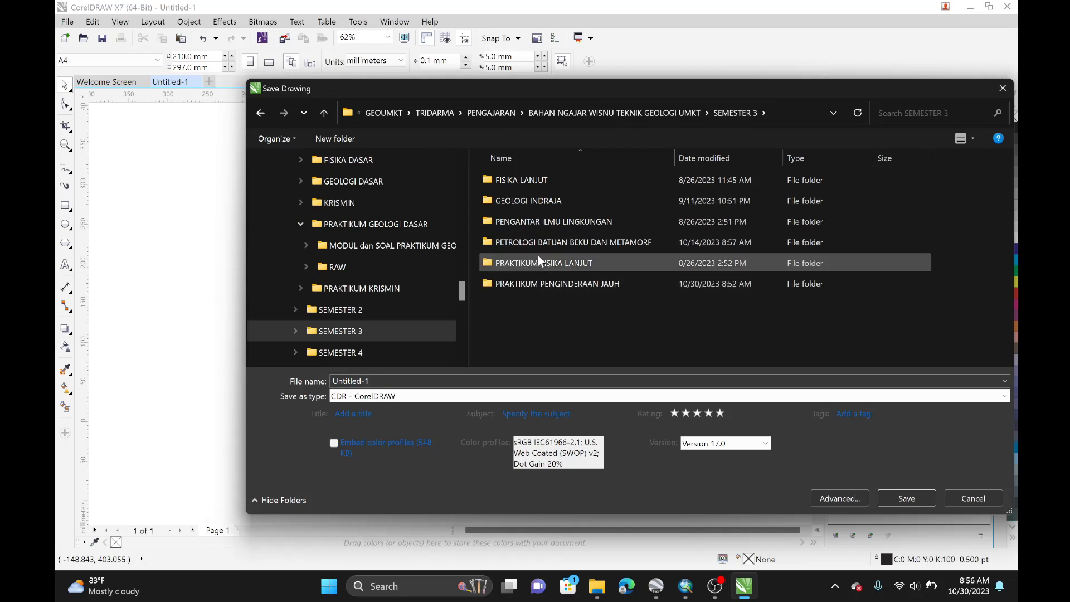
double_click(542, 285)
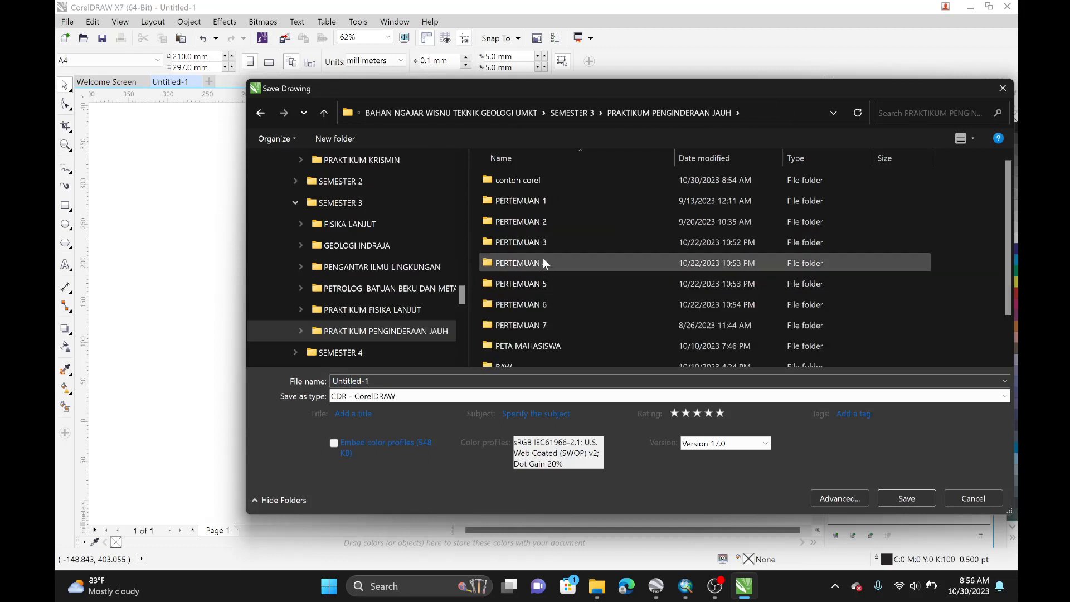
click(543, 182)
double_click(543, 181)
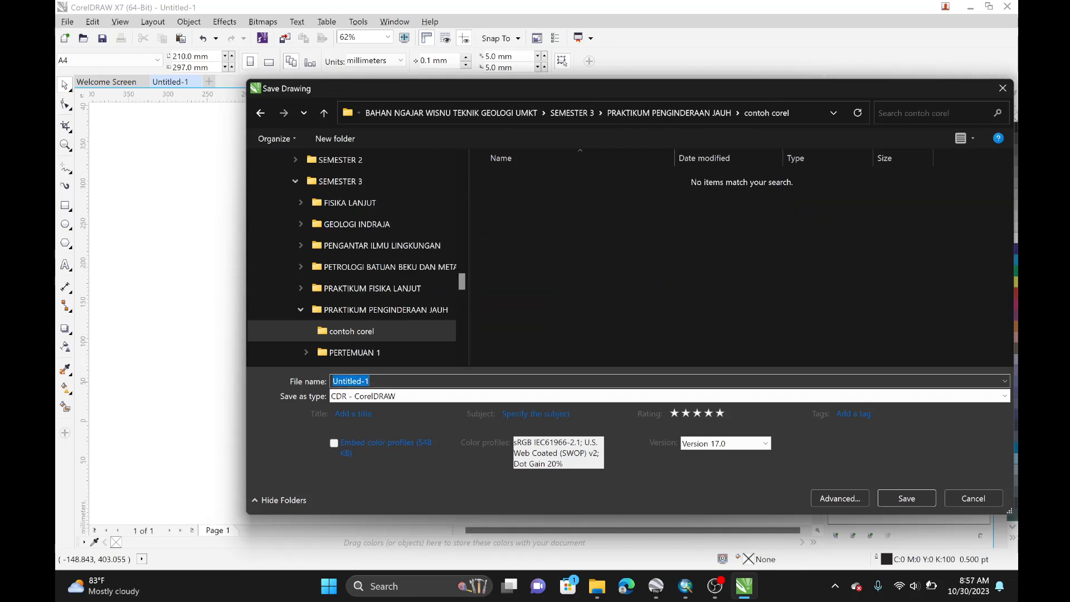
text(CONTOH COREL)
key(Return)
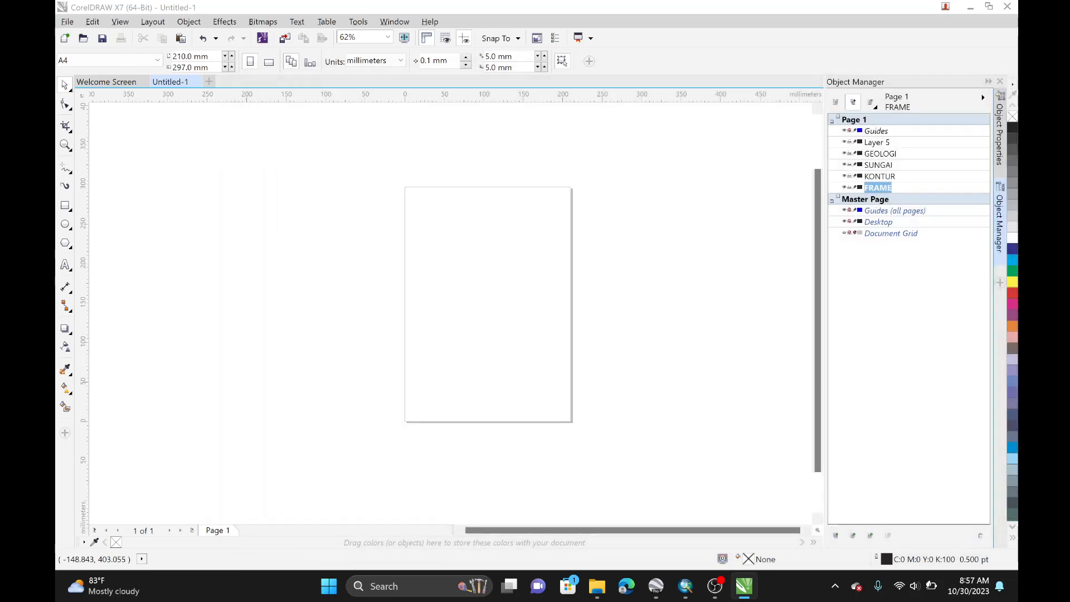
click(67, 22)
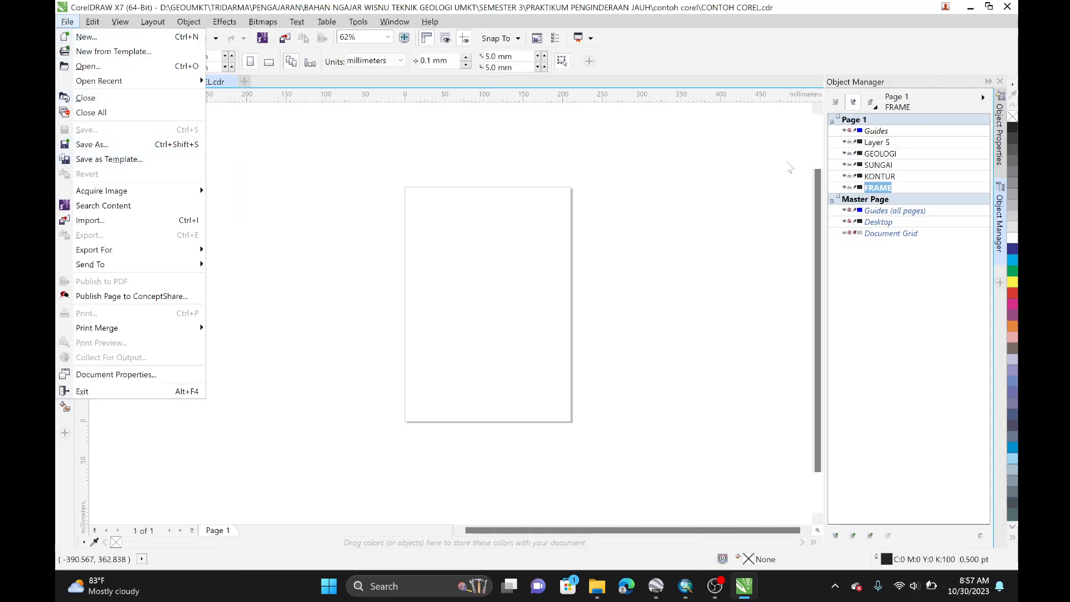
click(248, 162)
click(885, 177)
click(897, 188)
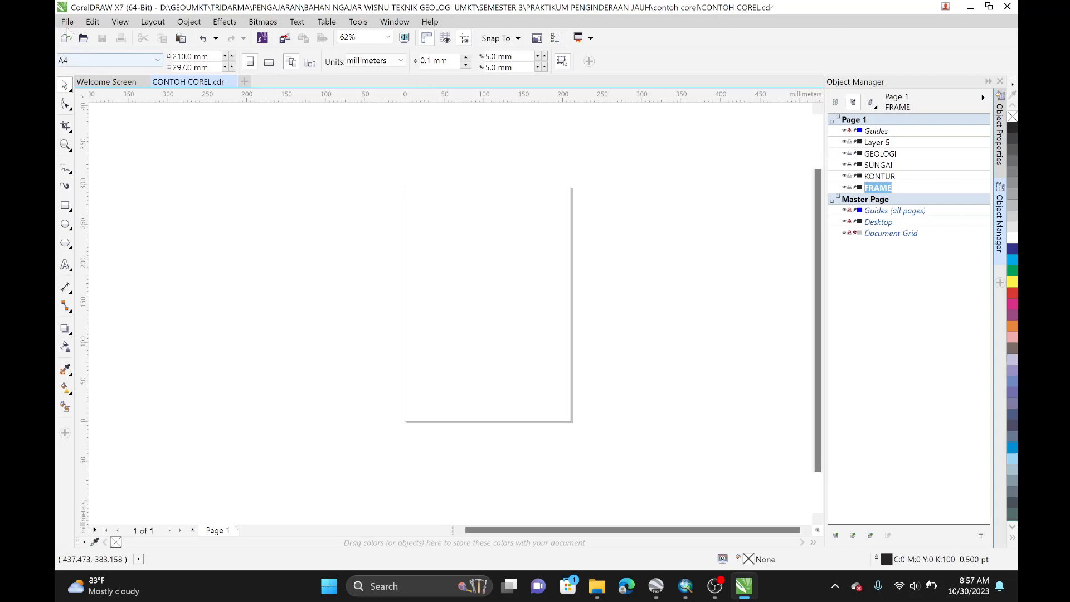
Step: Open the FRAME PDF from the contoh corel folder as a new drawing, importing text as text
click(67, 22)
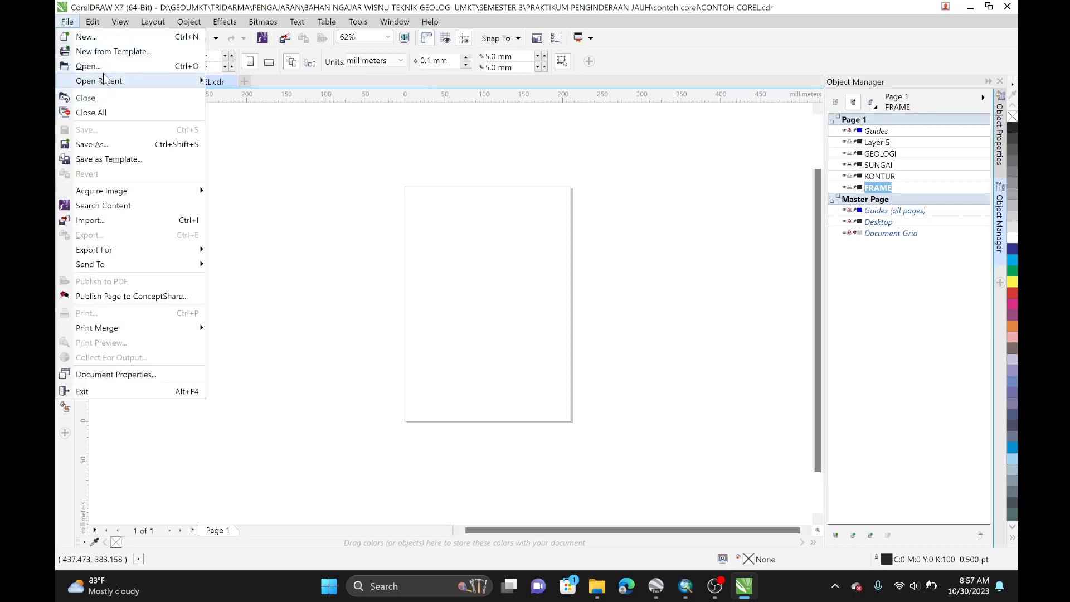
click(89, 66)
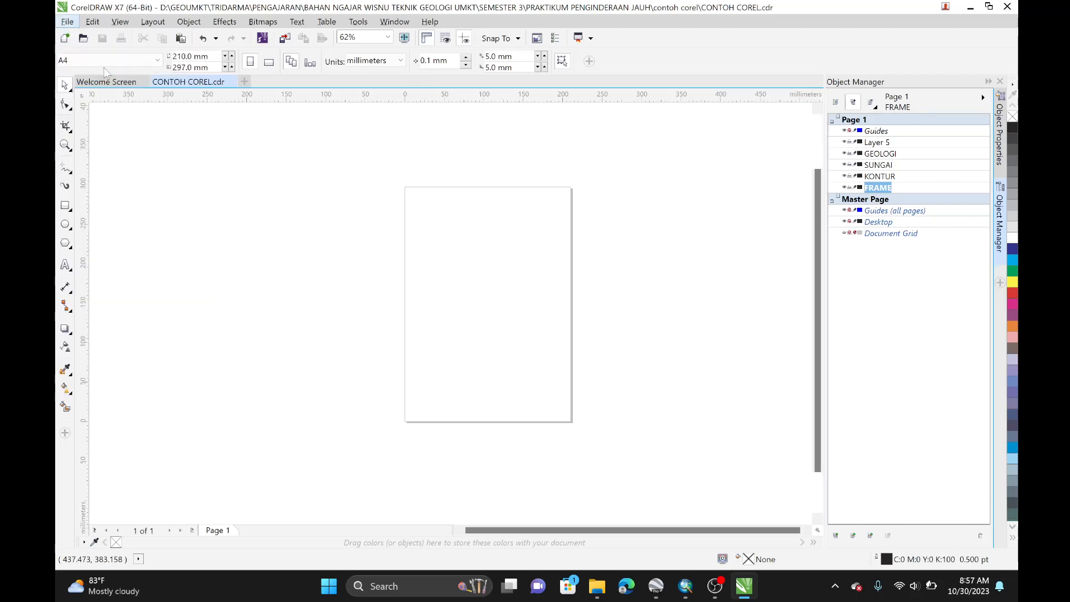
click(379, 124)
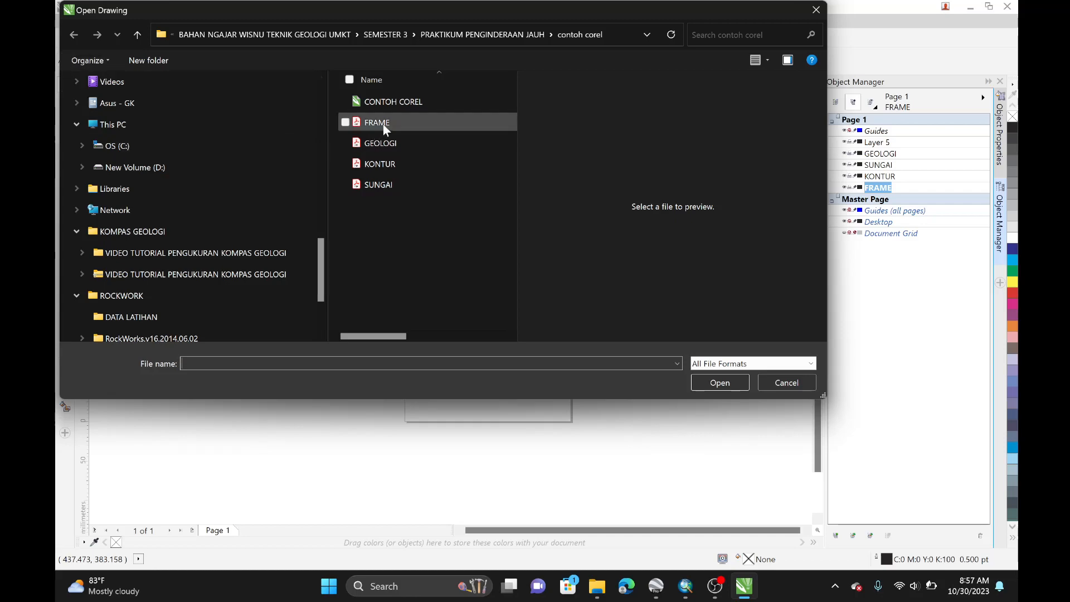
click(714, 407)
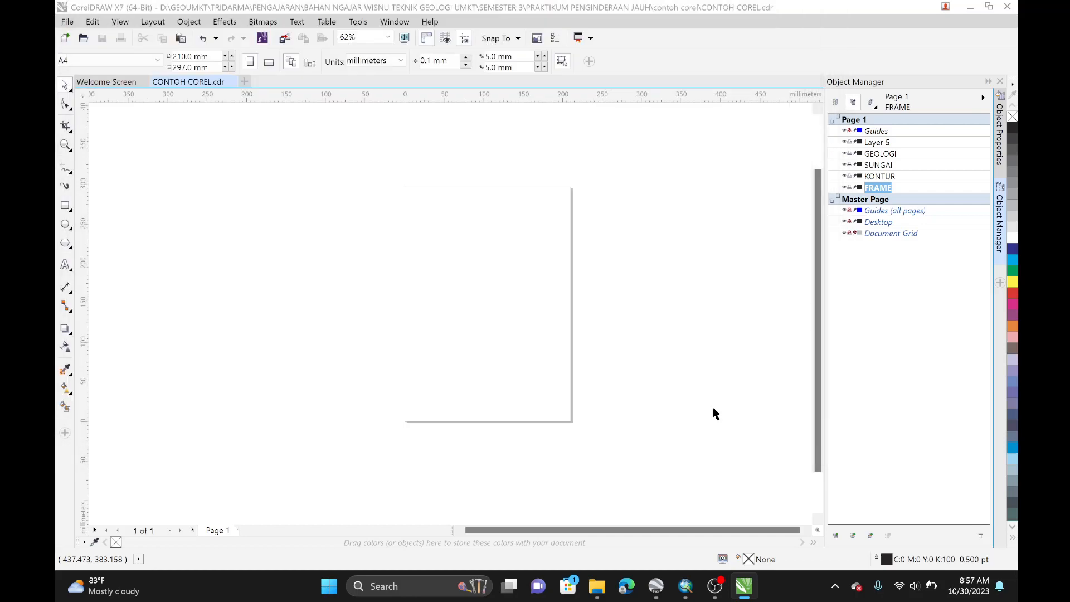
click(655, 312)
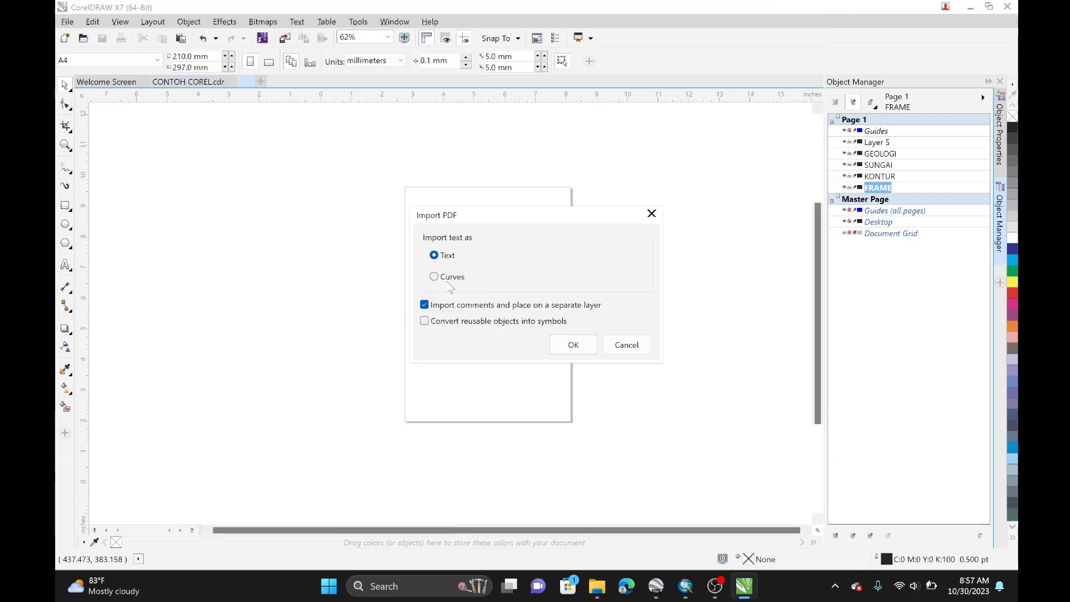
click(589, 346)
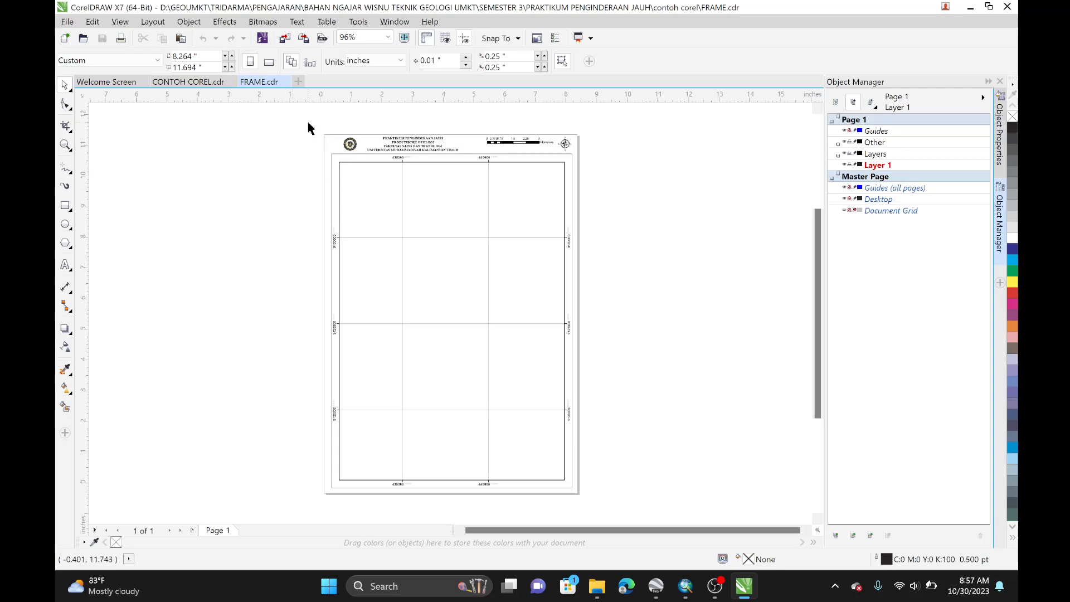
Step: In CONTOH COREL, rename Layer 5 to BASE and move it to the bottom of the layer list
click(209, 83)
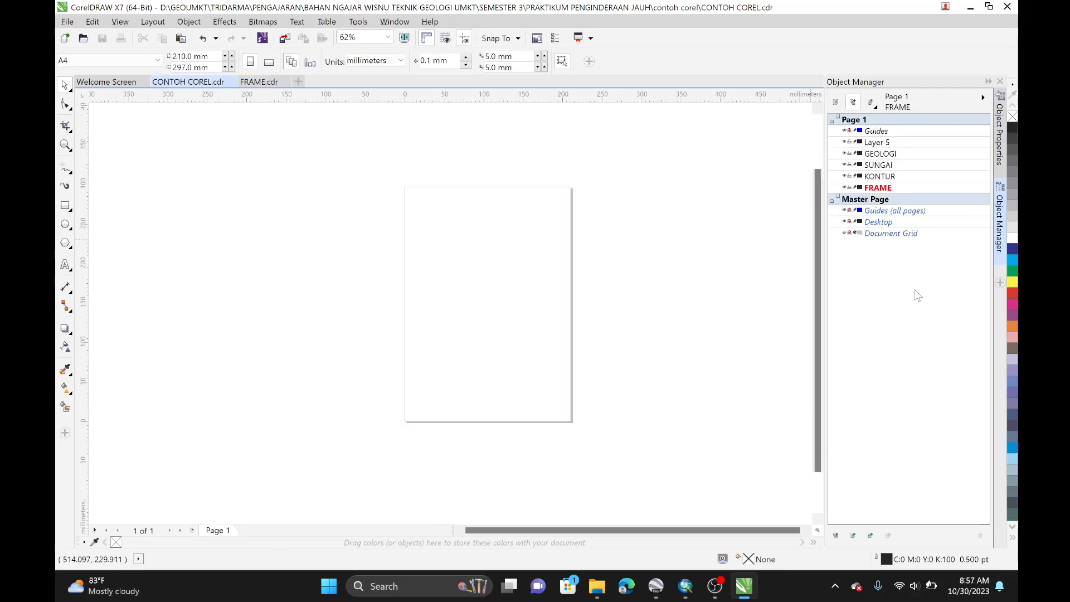
click(885, 143)
click(886, 143)
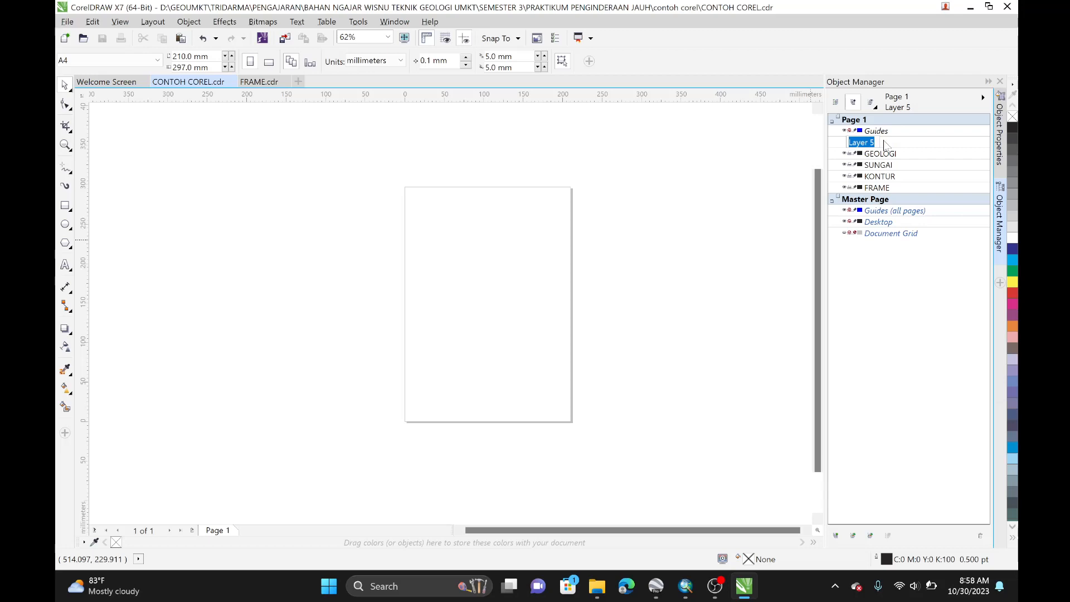
text(BASE)
key(Return)
drag(880, 146, 882, 195)
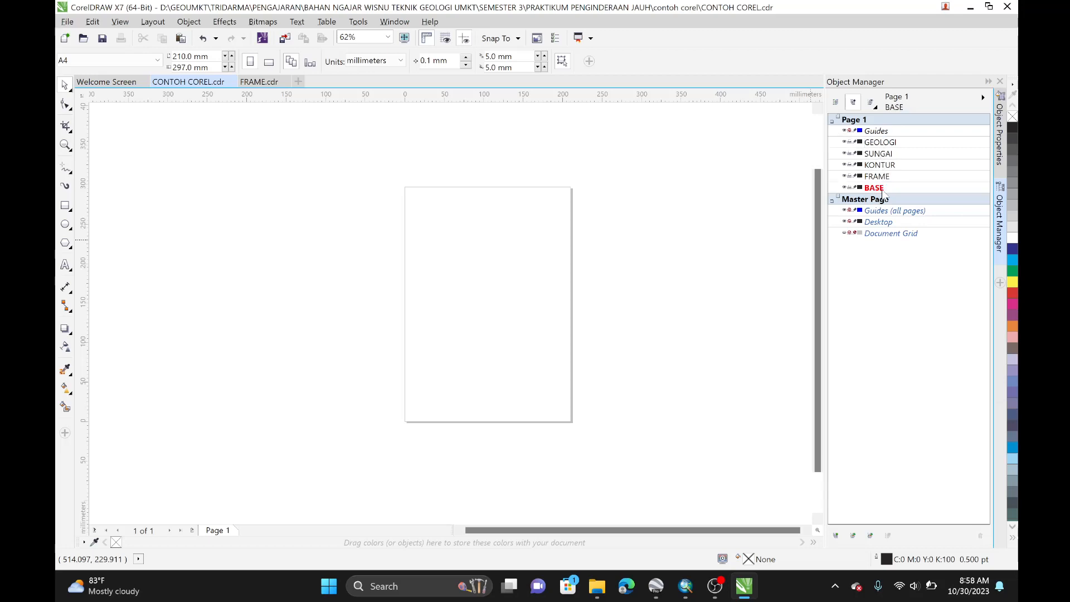
Step: Copy all objects from the FRAME drawing and paste them onto the FRAME layer of CONTOH COREL
click(258, 82)
drag(294, 123, 686, 519)
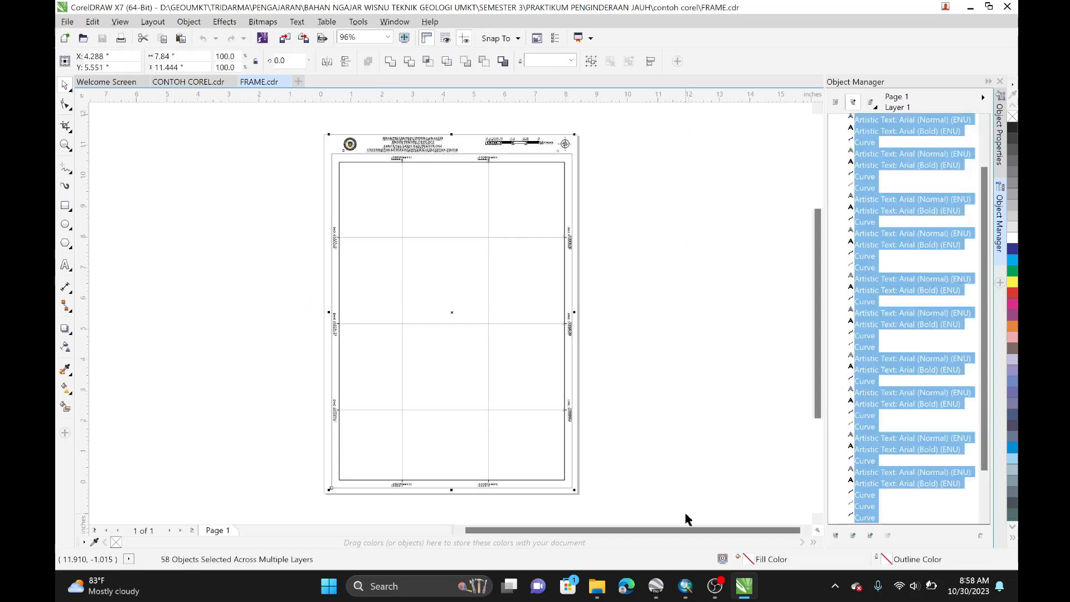
click(190, 83)
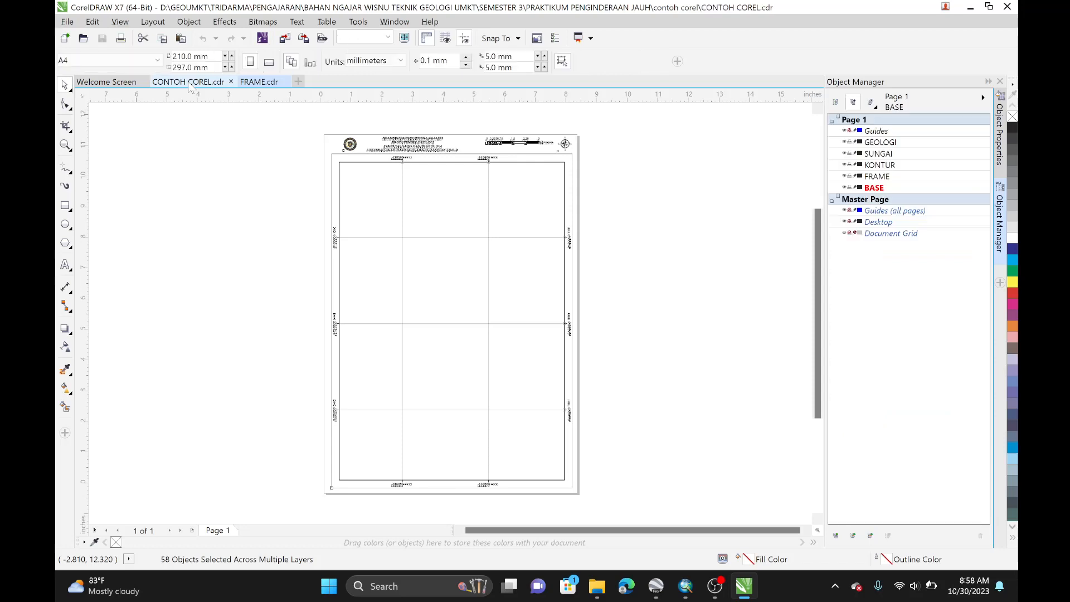
click(879, 177)
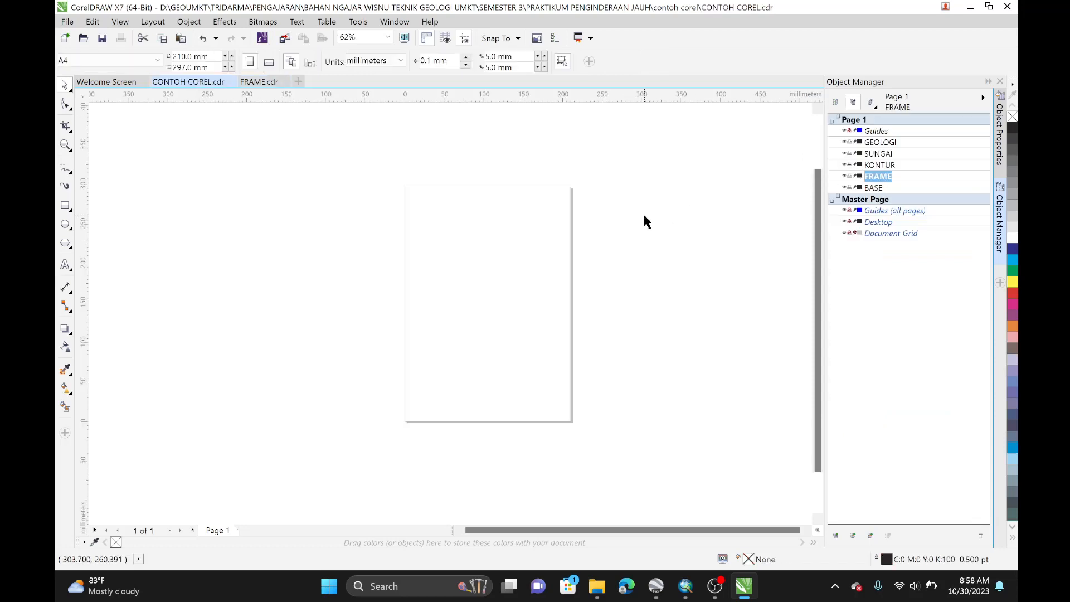
key(ctrl+v)
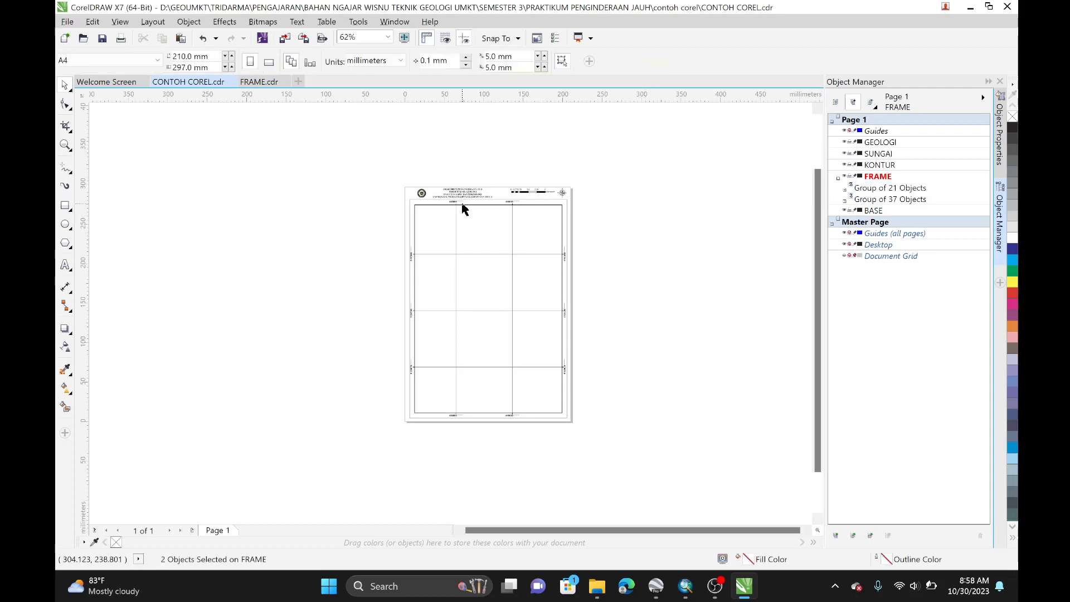
Step: Select both pasted frame groups and ungroup them
scroll(462, 208, up, 2)
drag(313, 158, 706, 201)
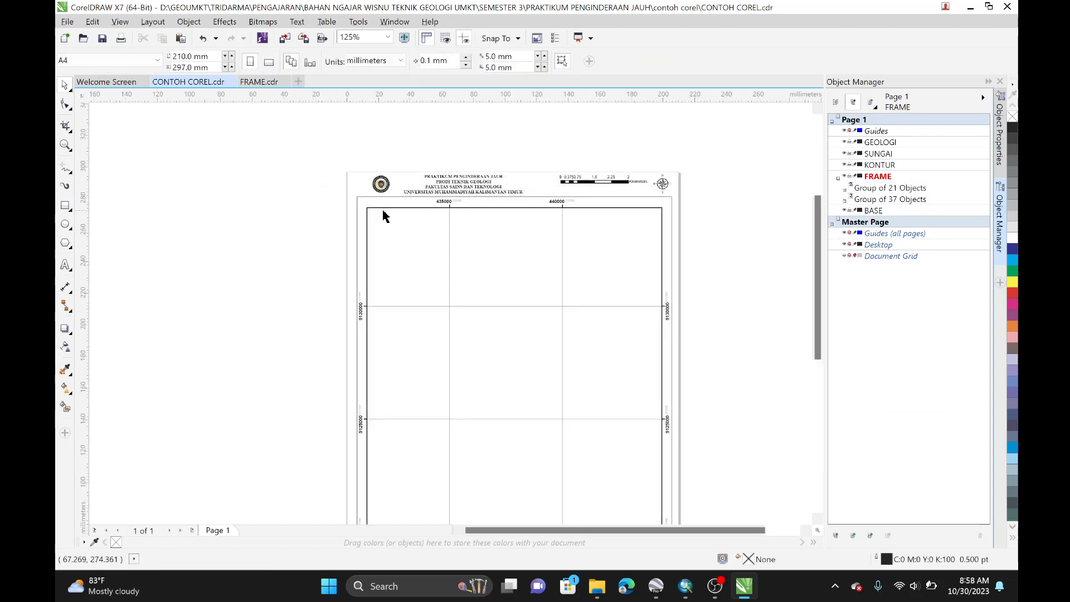
scroll(327, 155, down, 2)
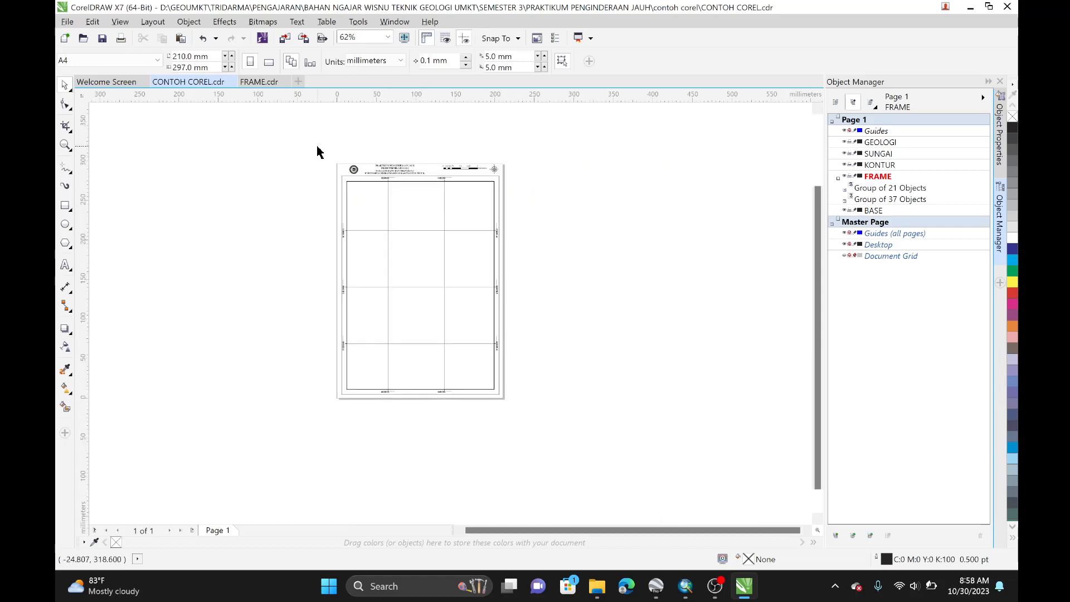
drag(317, 148, 598, 439)
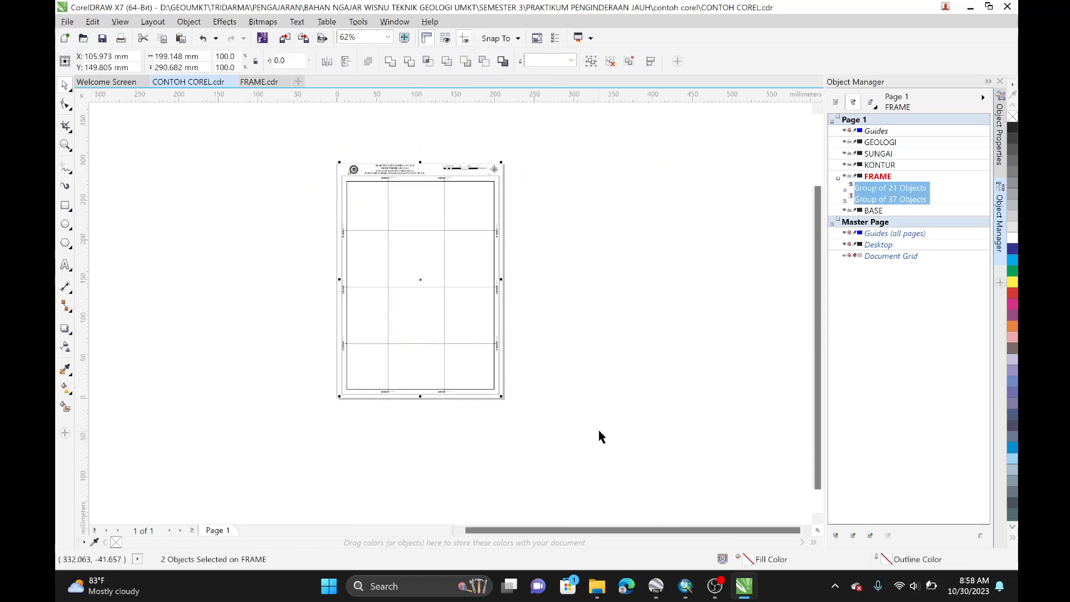
key(ctrl+u)
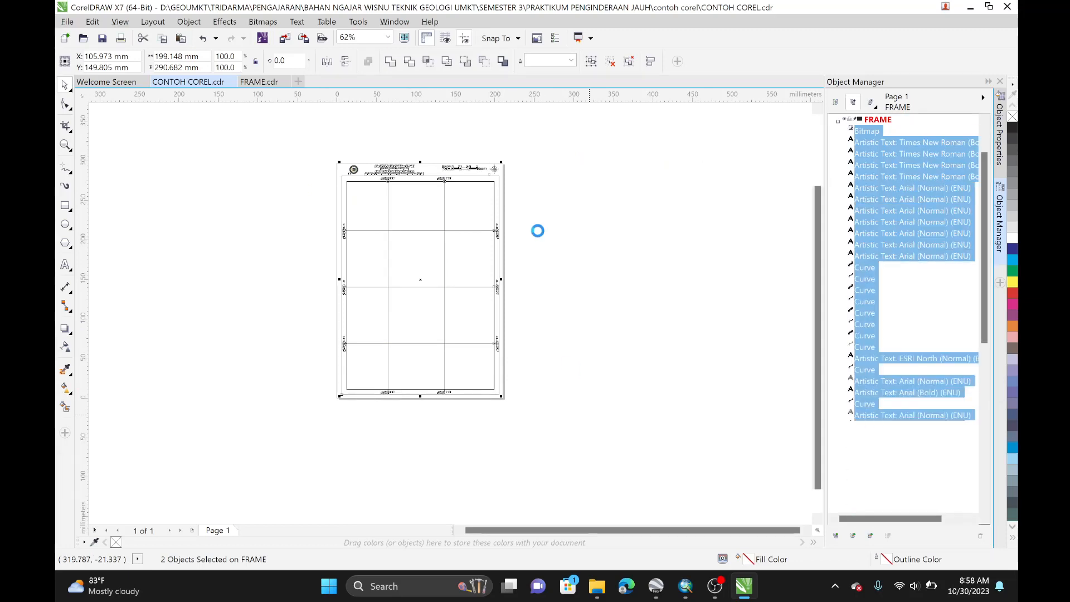
key(Escape)
Step: Delete the title header objects along the top edge of the frame
scroll(377, 170, up, 2)
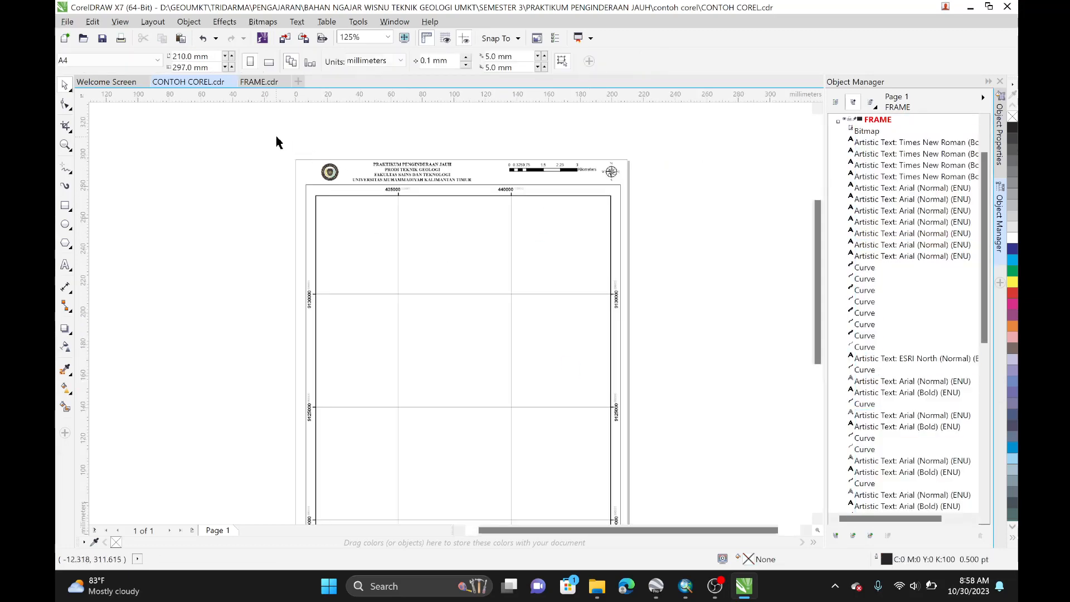
drag(277, 137, 655, 189)
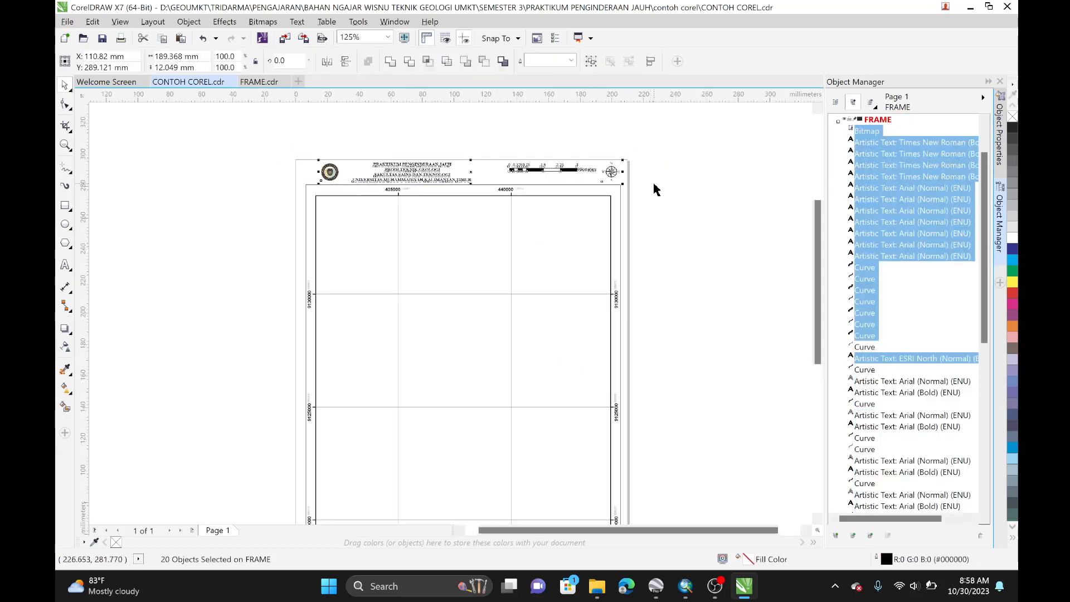
key(Delete)
scroll(641, 212, down, 2)
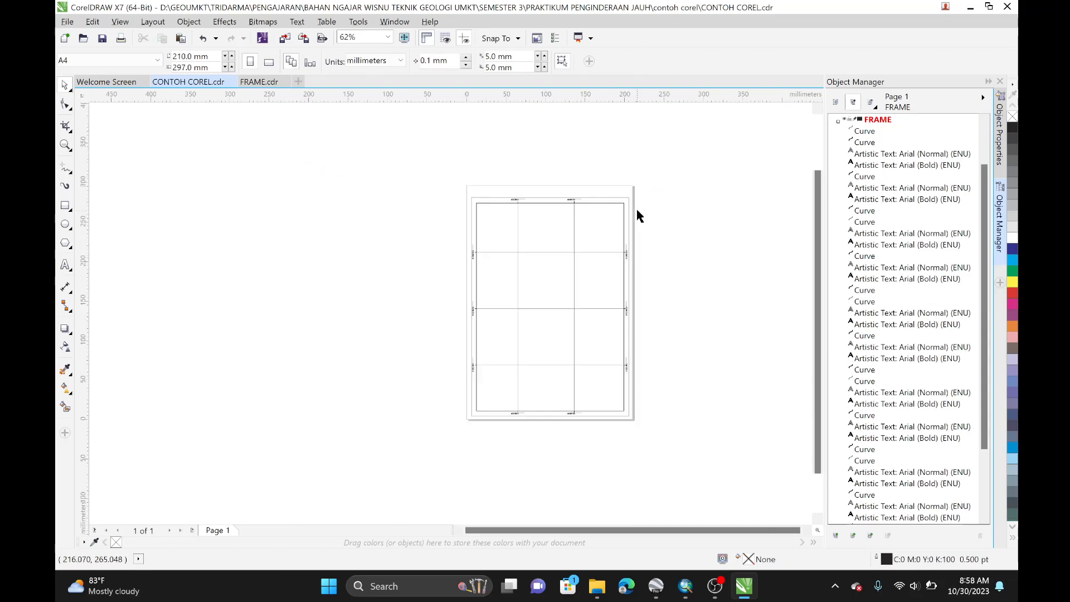
Step: Select all frame objects on the FRAME layer, group them, and center the group on the page
scroll(454, 288, up, 2)
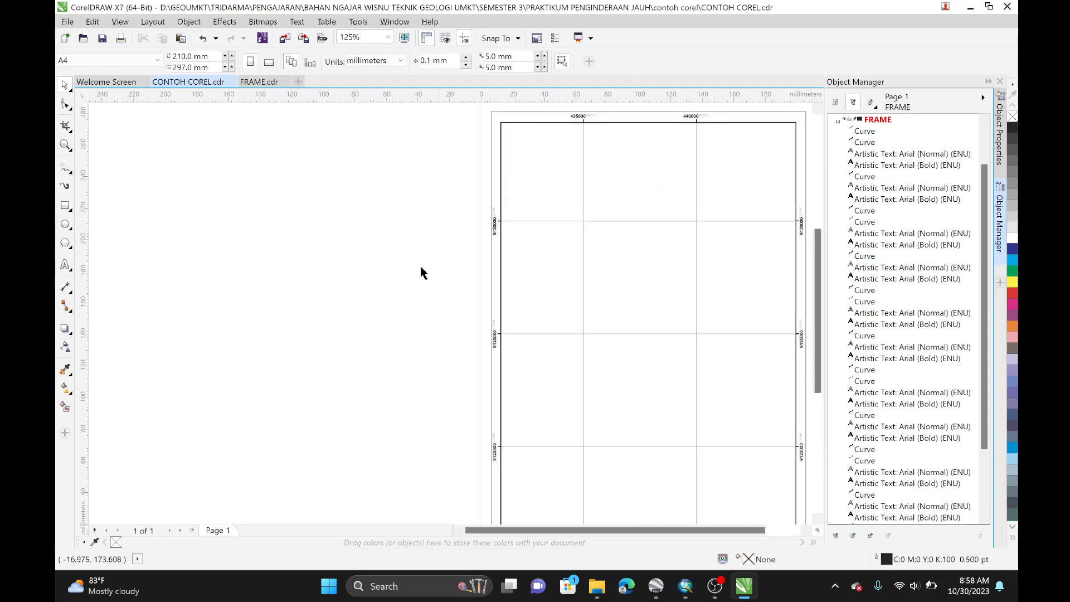
scroll(372, 258, down, 2)
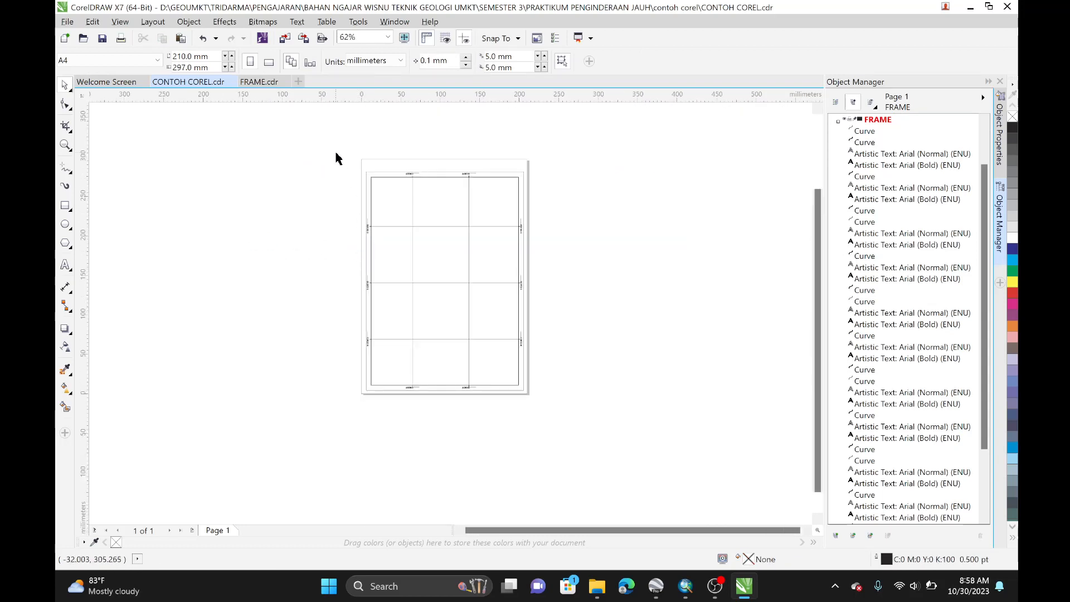
drag(336, 153, 612, 424)
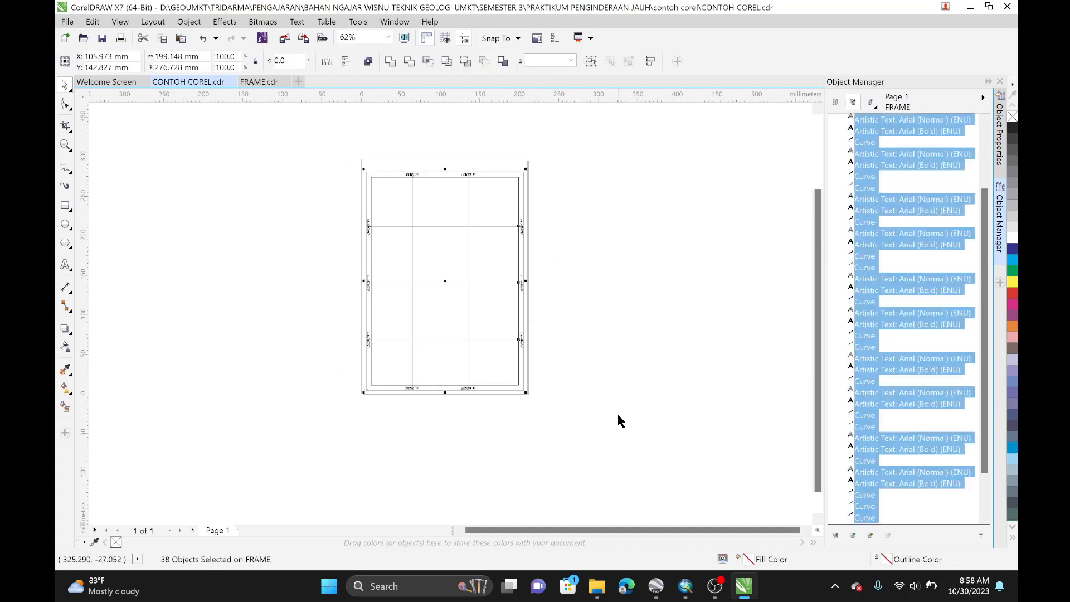
key(ctrl+g)
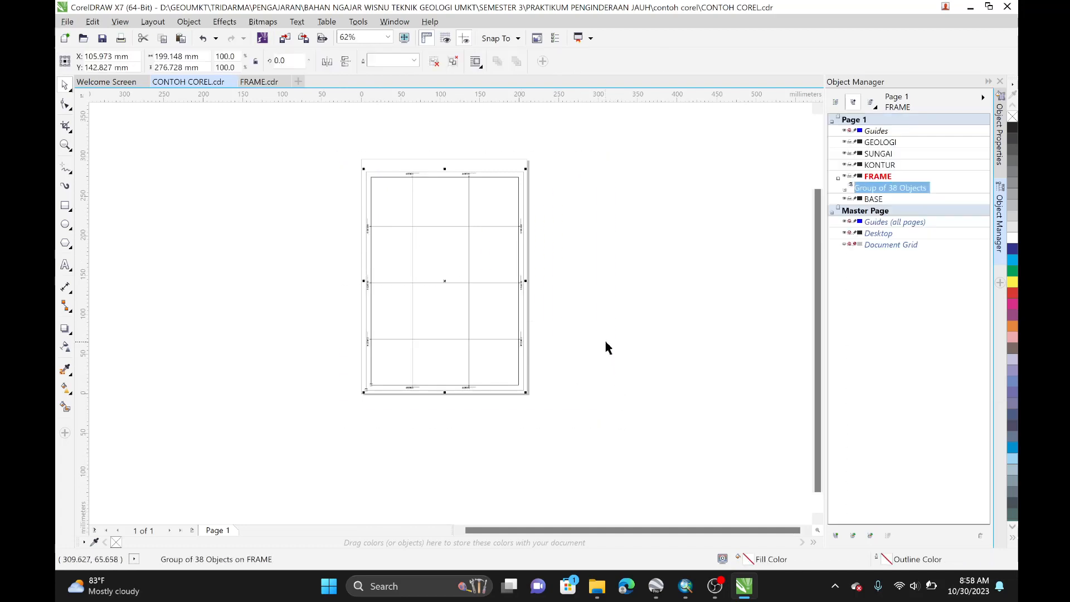
key(p)
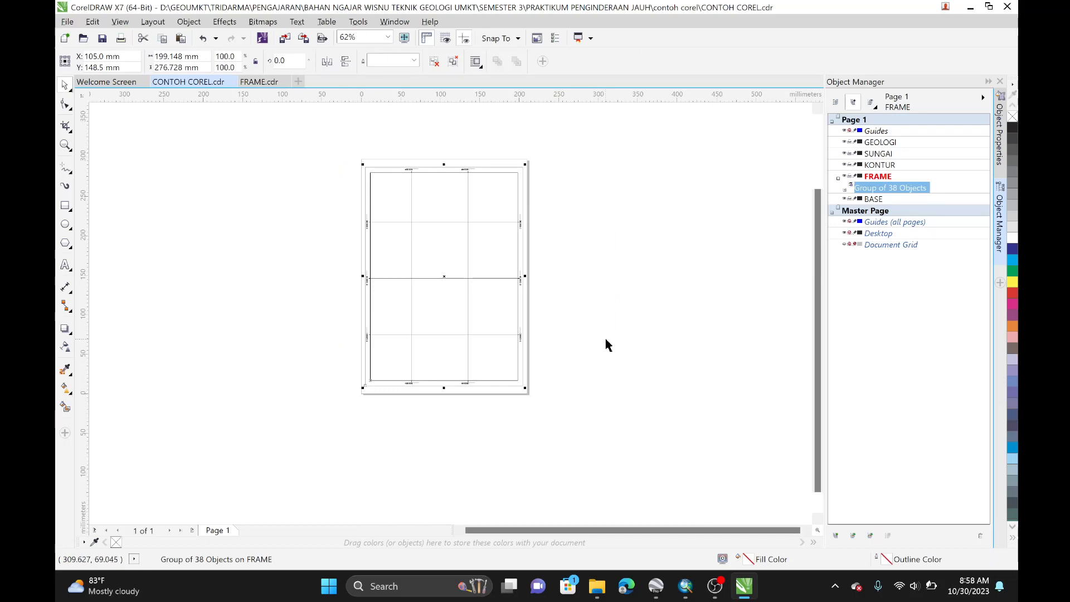
click(606, 342)
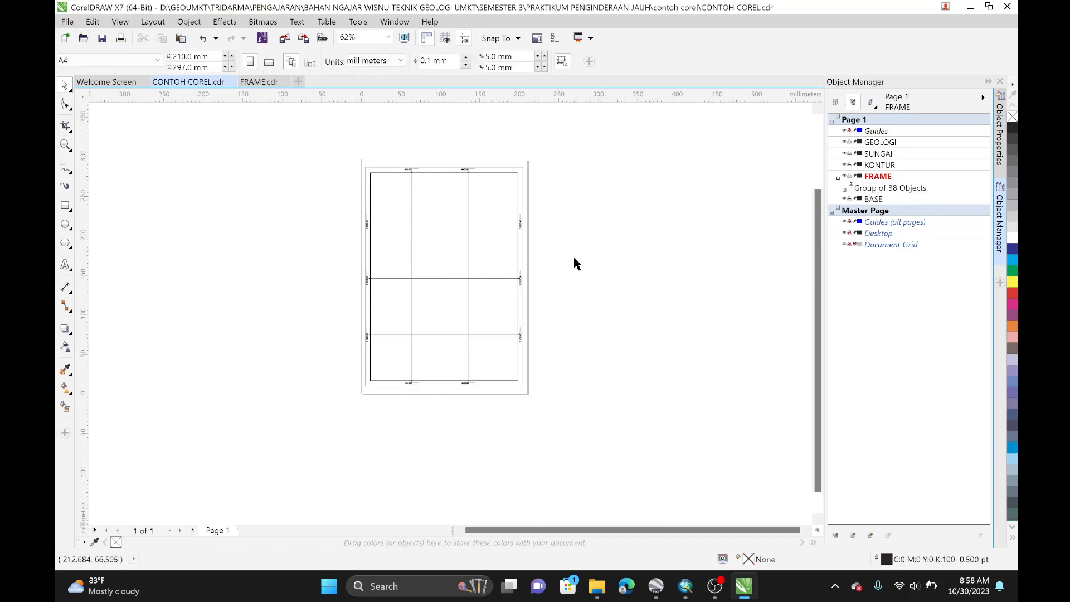
Step: Close the FRAME drawing and make KONTUR the active layer in CONTOH COREL
click(277, 83)
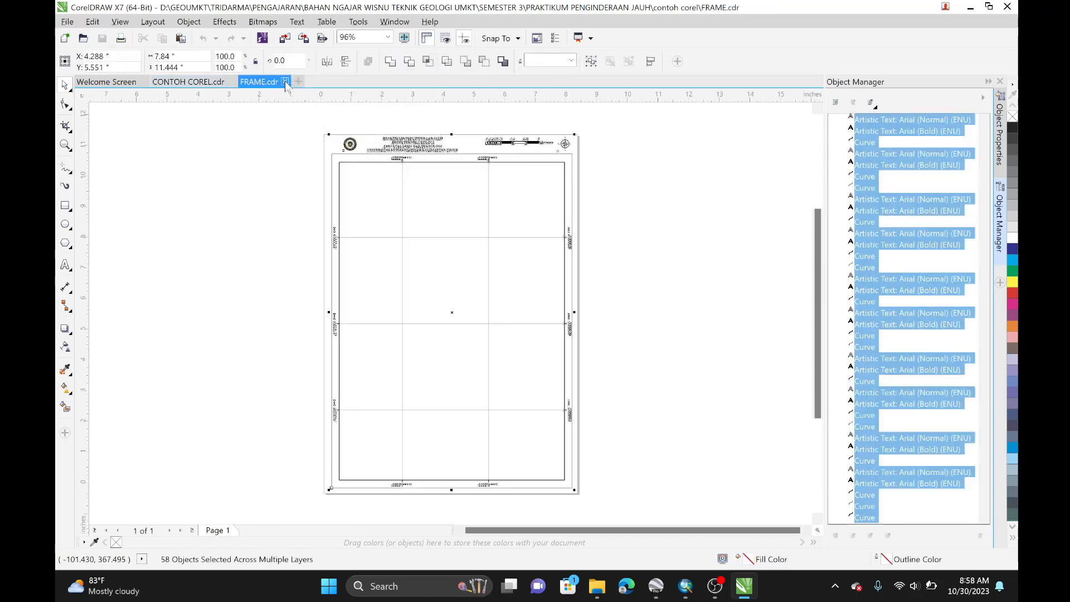
click(285, 82)
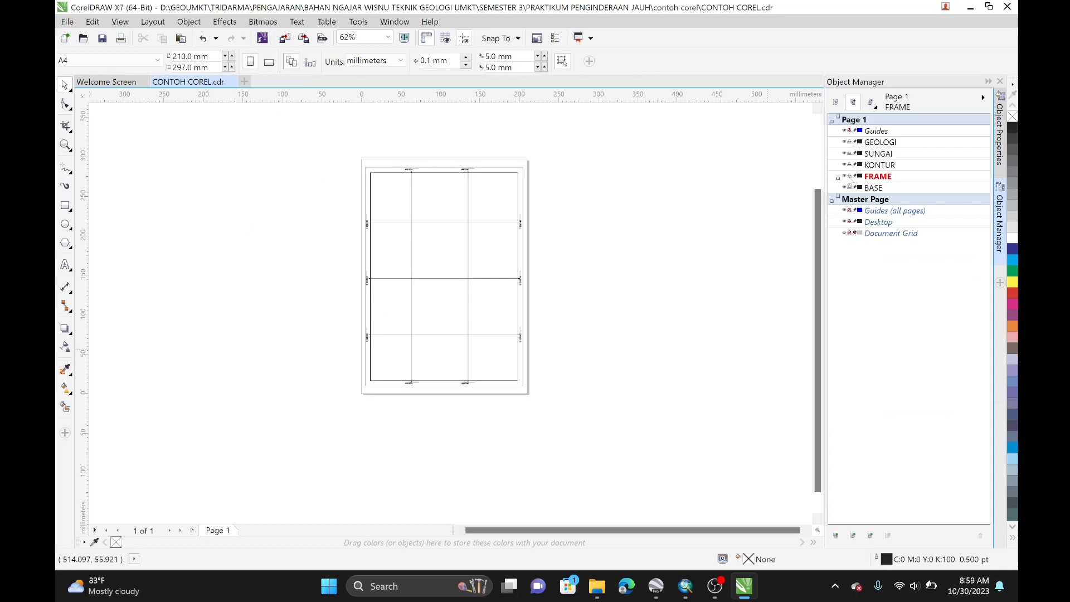
click(846, 176)
click(846, 177)
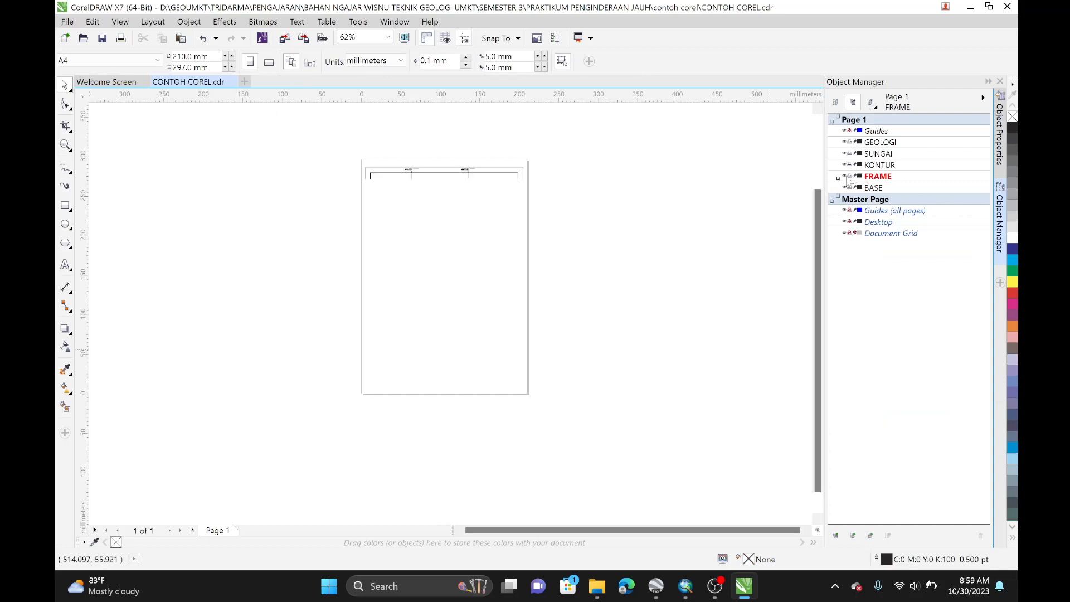
click(891, 168)
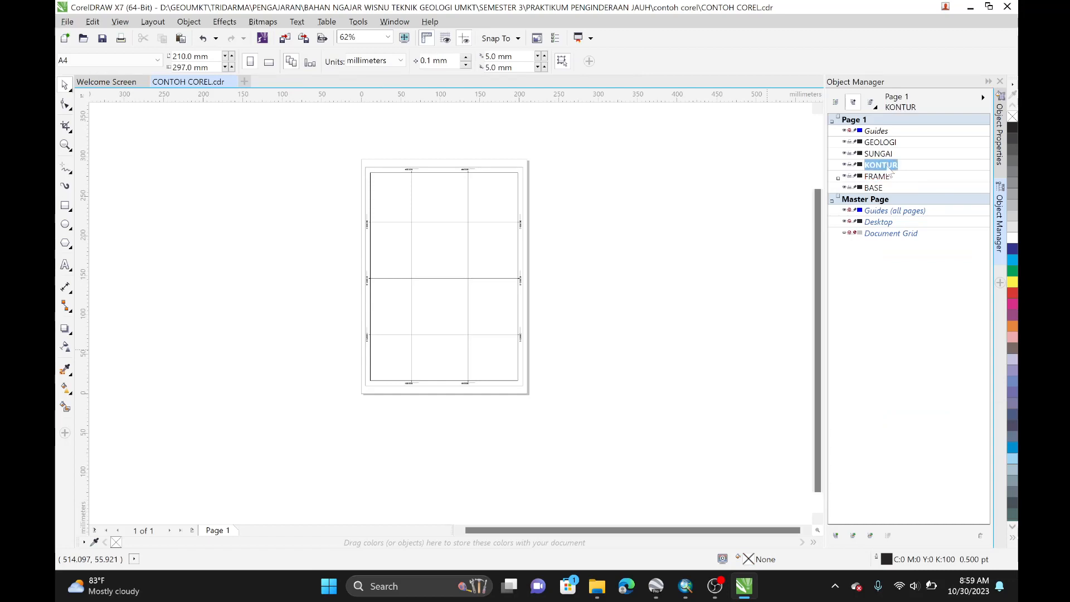
Step: Open the KONTUR PDF from the contoh corel folder, importing its text as text
click(67, 21)
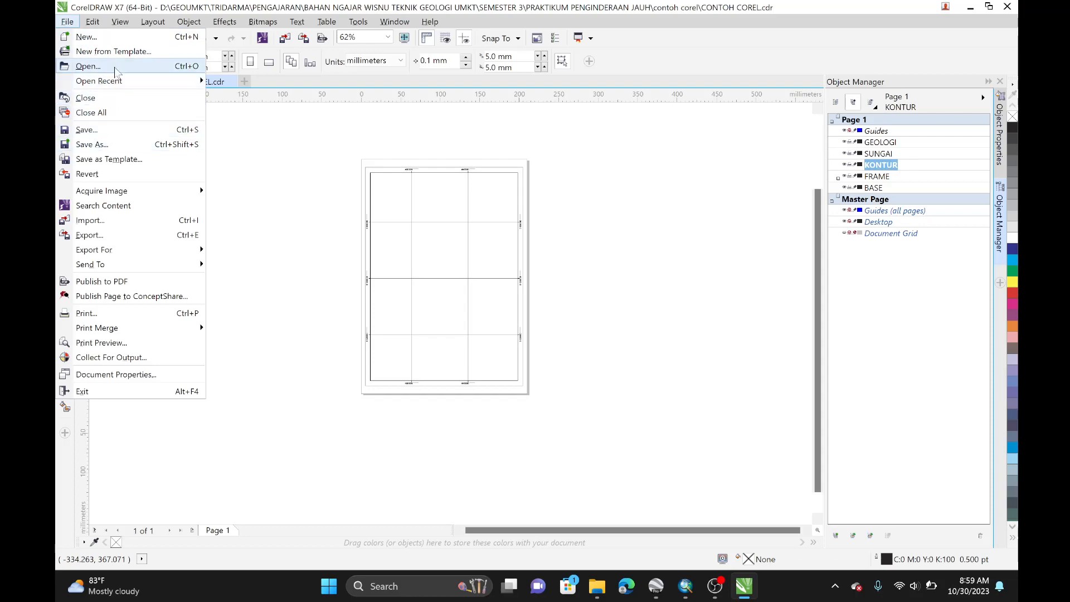
click(88, 67)
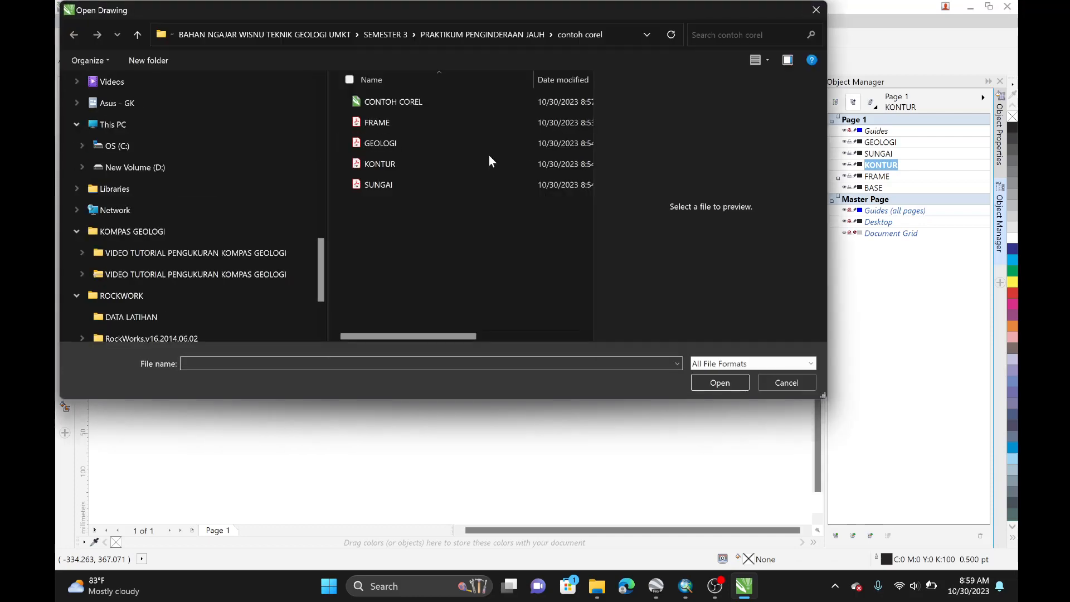
click(486, 163)
click(731, 412)
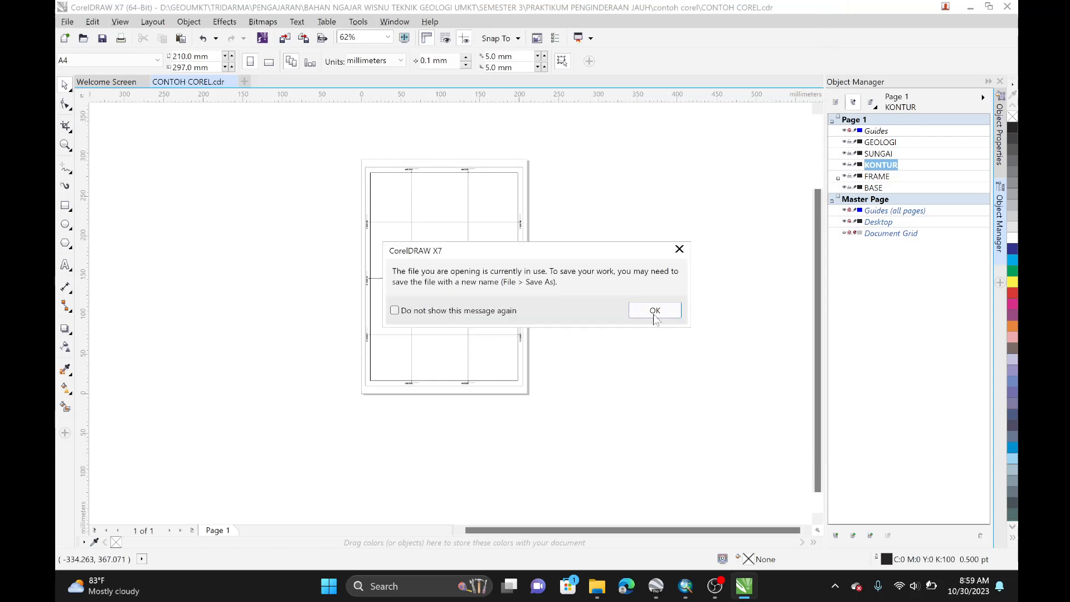
click(655, 315)
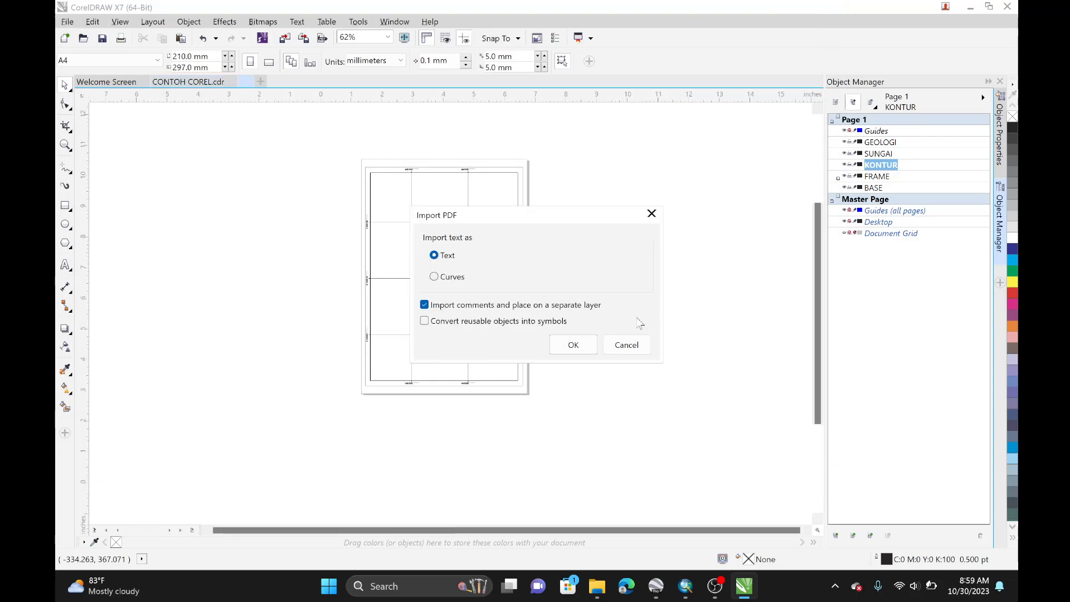
click(591, 349)
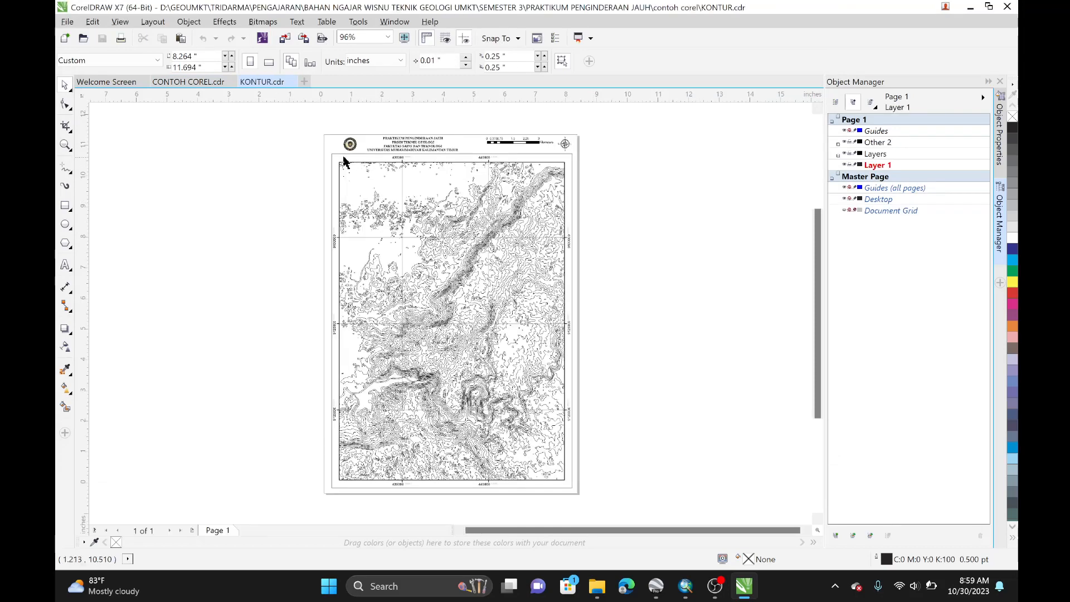
click(205, 84)
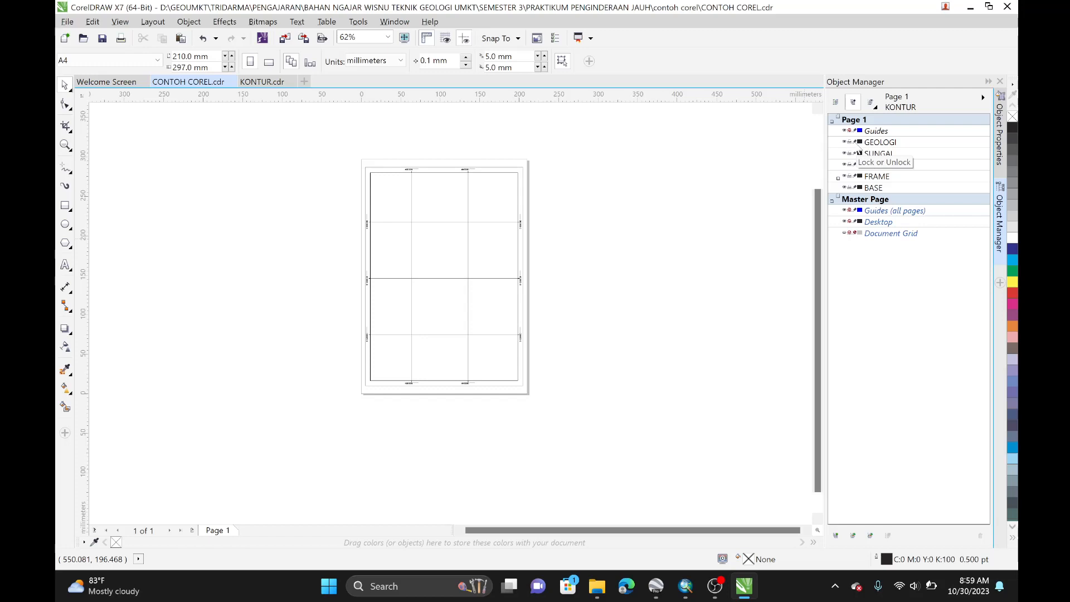
click(845, 176)
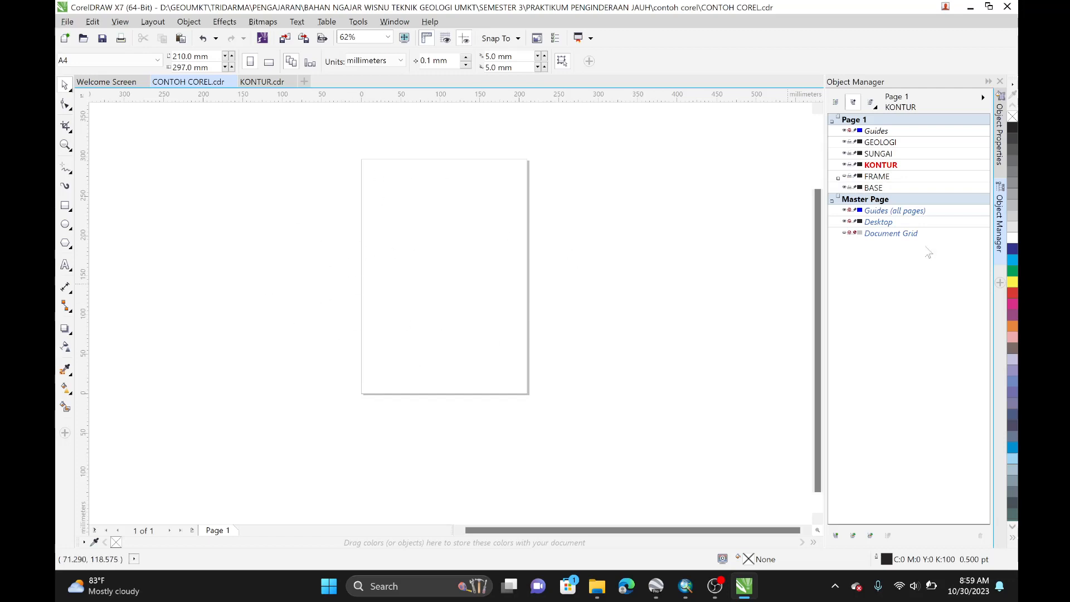
click(846, 177)
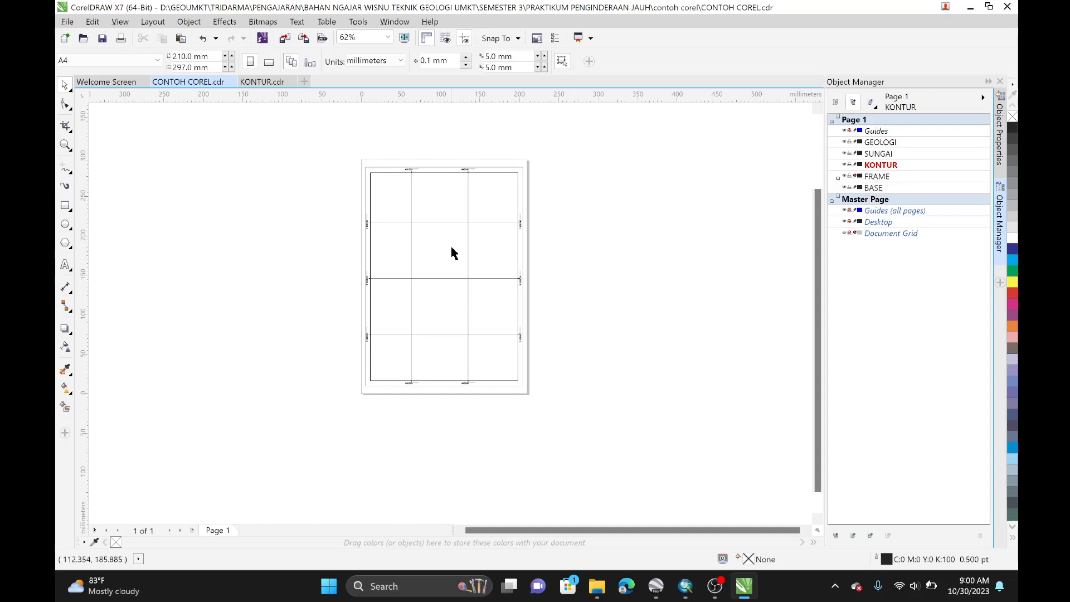
drag(566, 226, 382, 288)
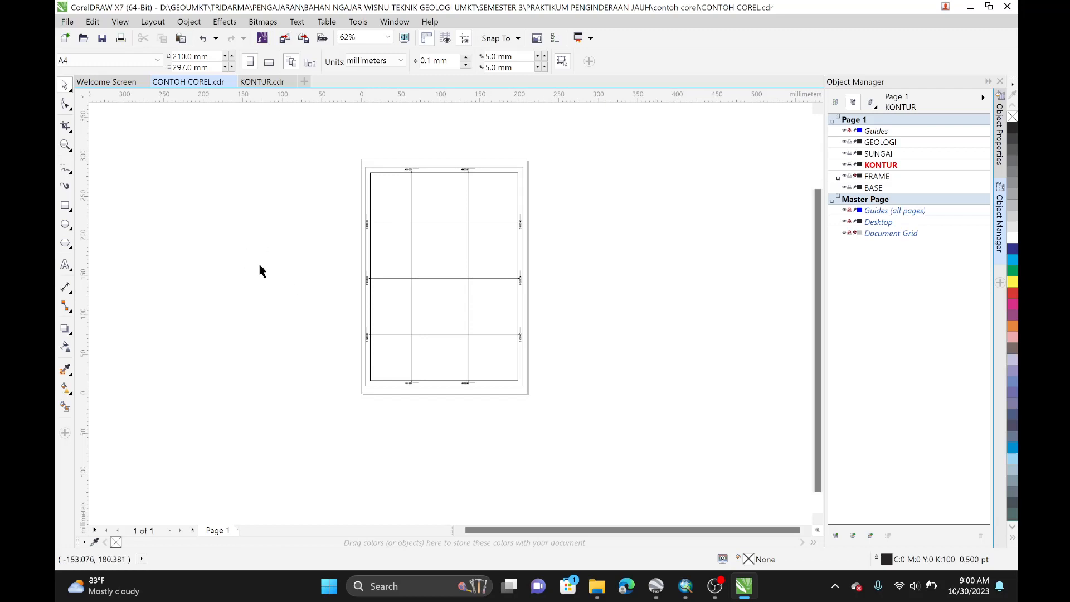
click(851, 179)
click(851, 178)
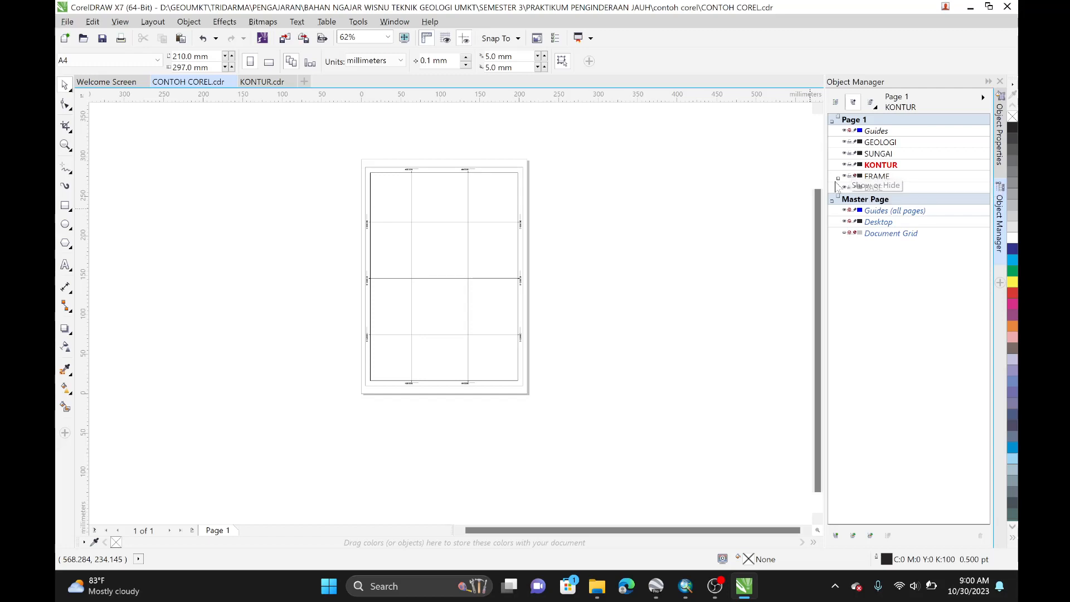
Step: In the KONTUR drawing, delete the title header objects along the top of the map
click(261, 83)
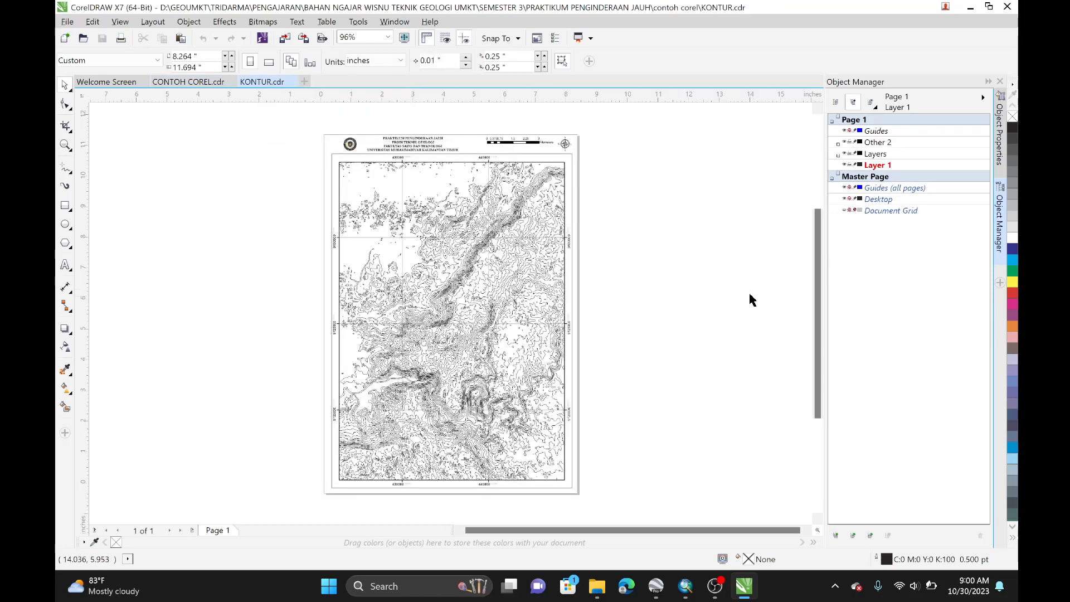
drag(290, 117, 622, 159)
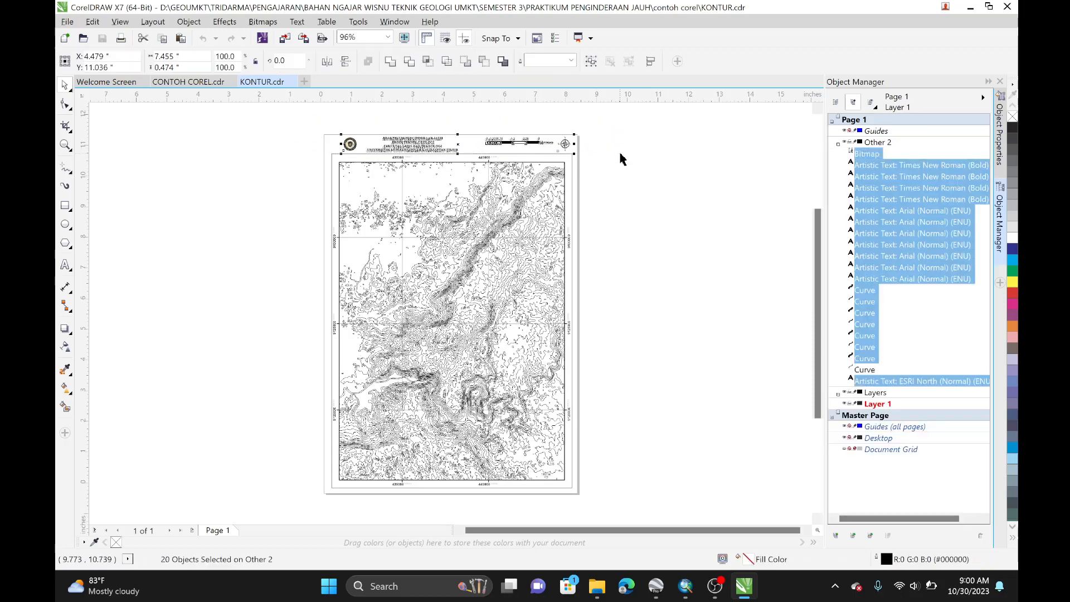
click(622, 179)
drag(304, 139, 588, 162)
scroll(393, 164, down, 2)
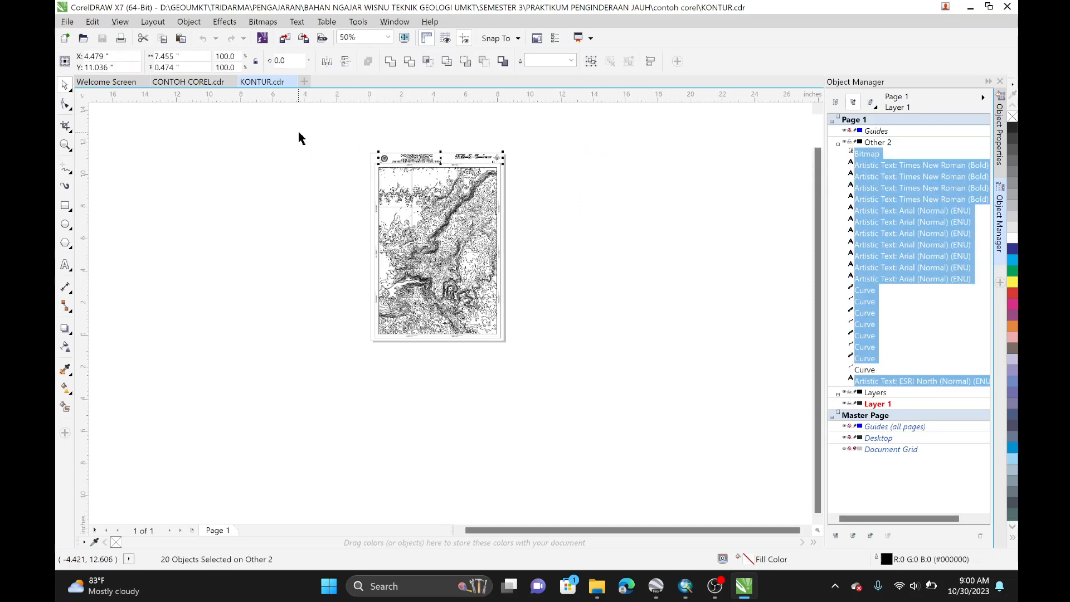
drag(304, 132, 627, 382)
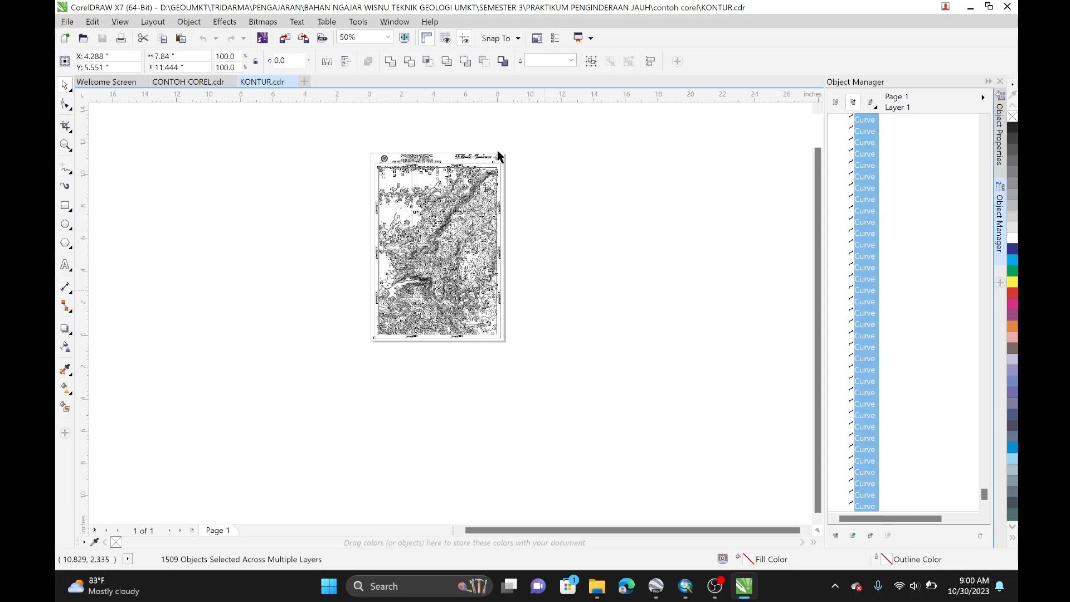
key(Escape)
scroll(402, 173, up, 2)
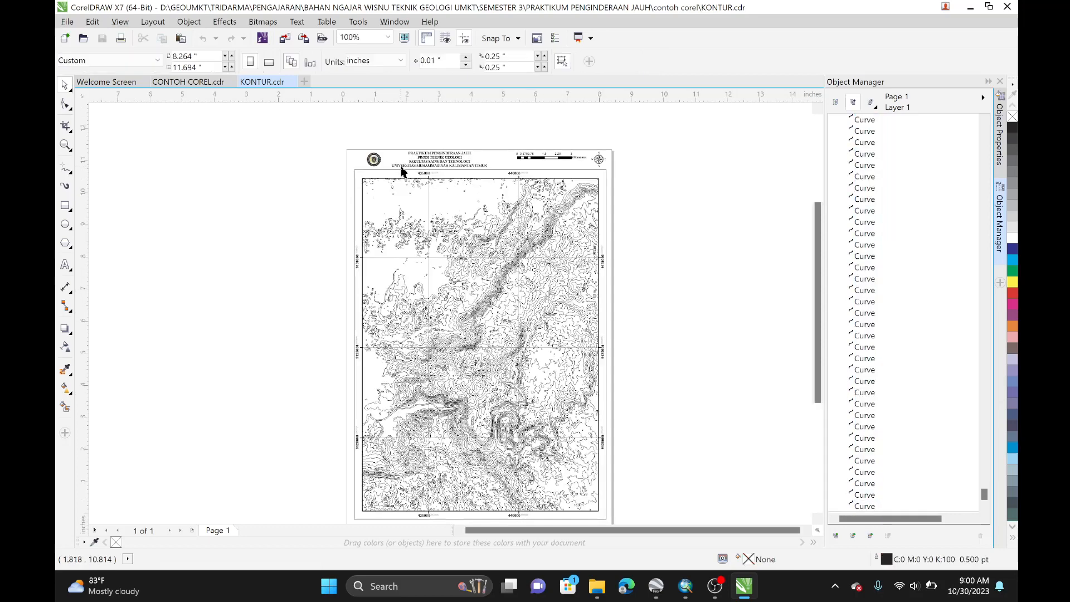
drag(349, 138, 621, 170)
drag(618, 166, 618, 166)
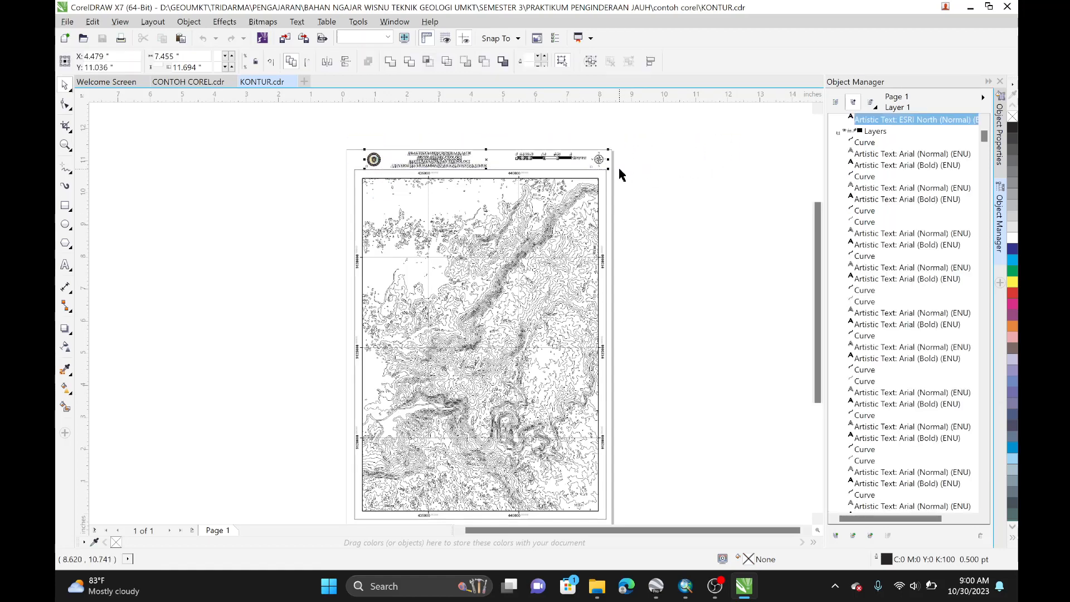
key(Delete)
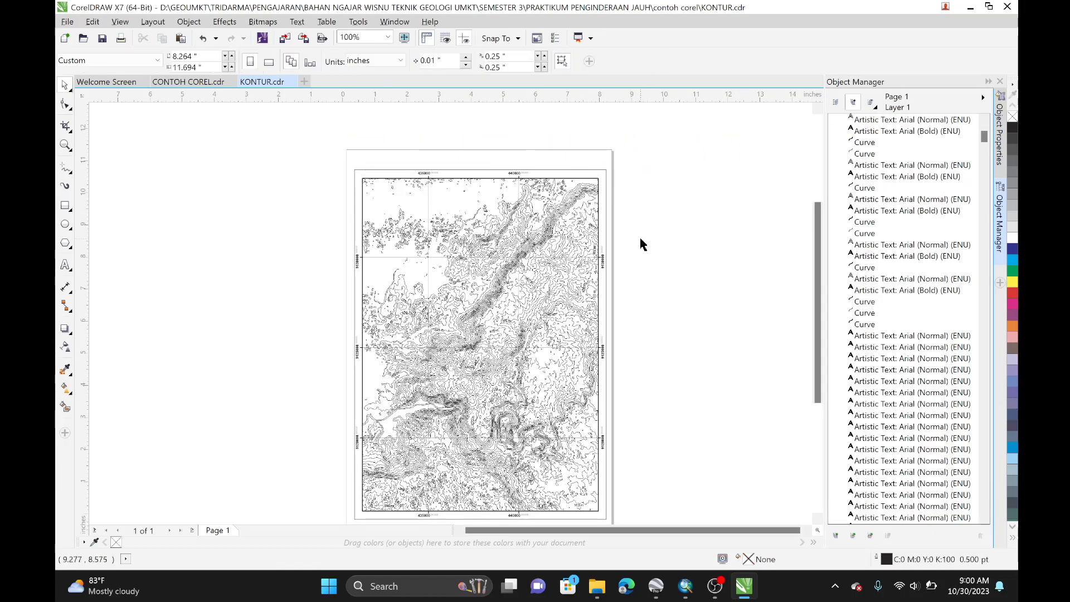
Step: Delete the outer border line and the left-side coordinate labels of the KONTUR map
scroll(640, 244, down, 1)
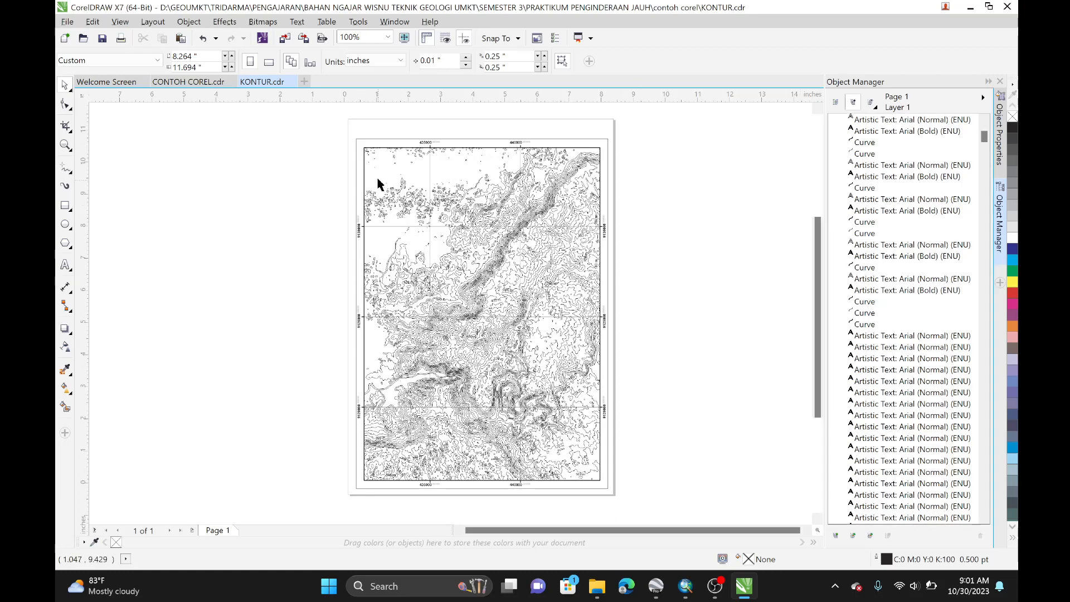
click(385, 139)
key(Delete)
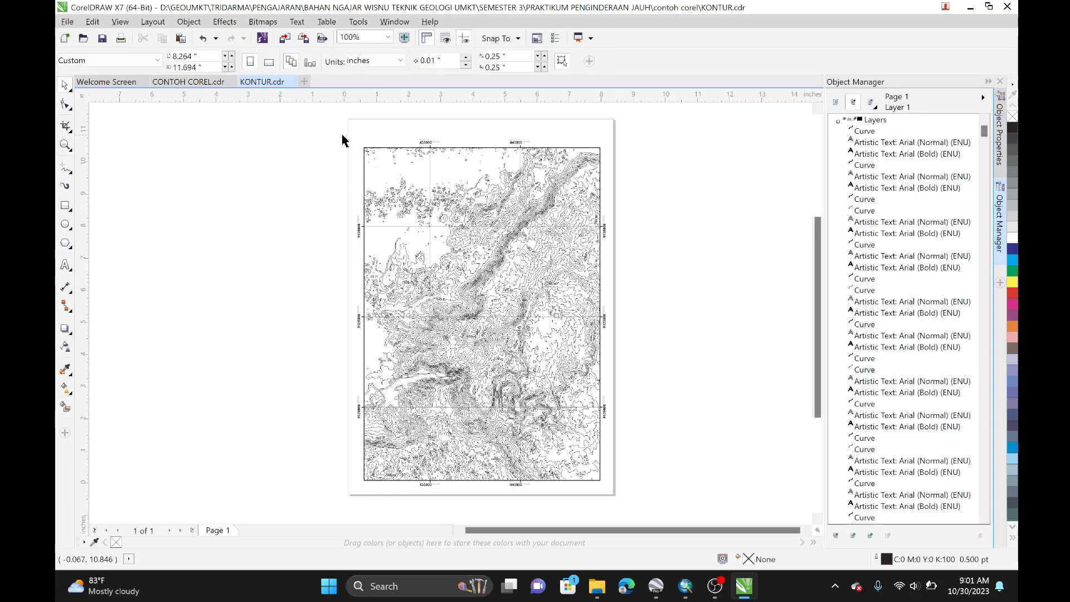
drag(342, 135, 366, 483)
key(Delete)
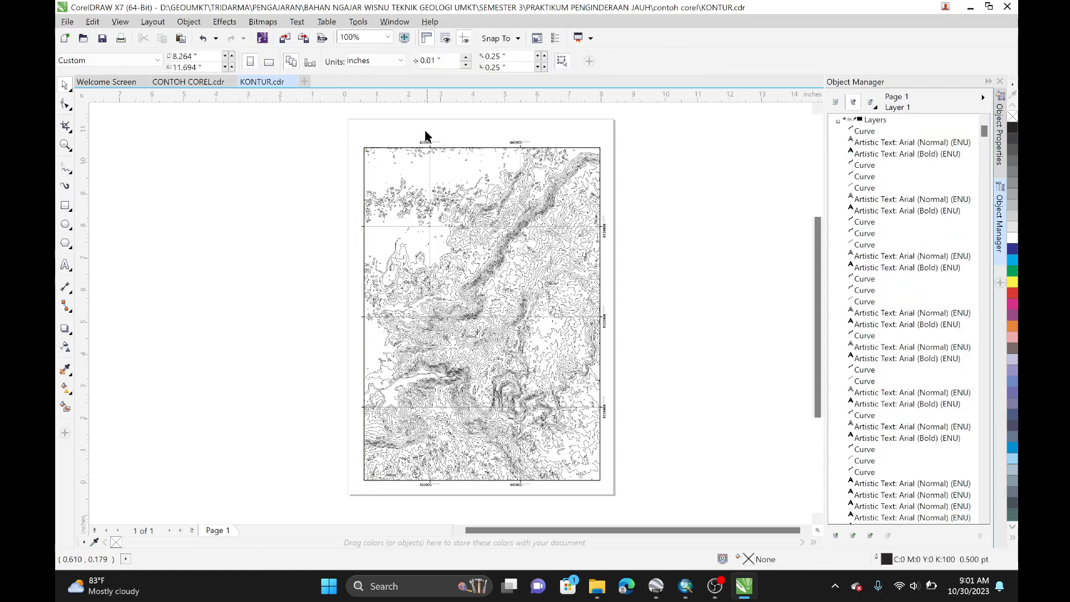
Step: Delete the coordinate labels along the top and bottom edges of the KONTUR map
drag(346, 136, 599, 141)
key(Delete)
key(Delete)
drag(401, 510, 552, 480)
key(Delete)
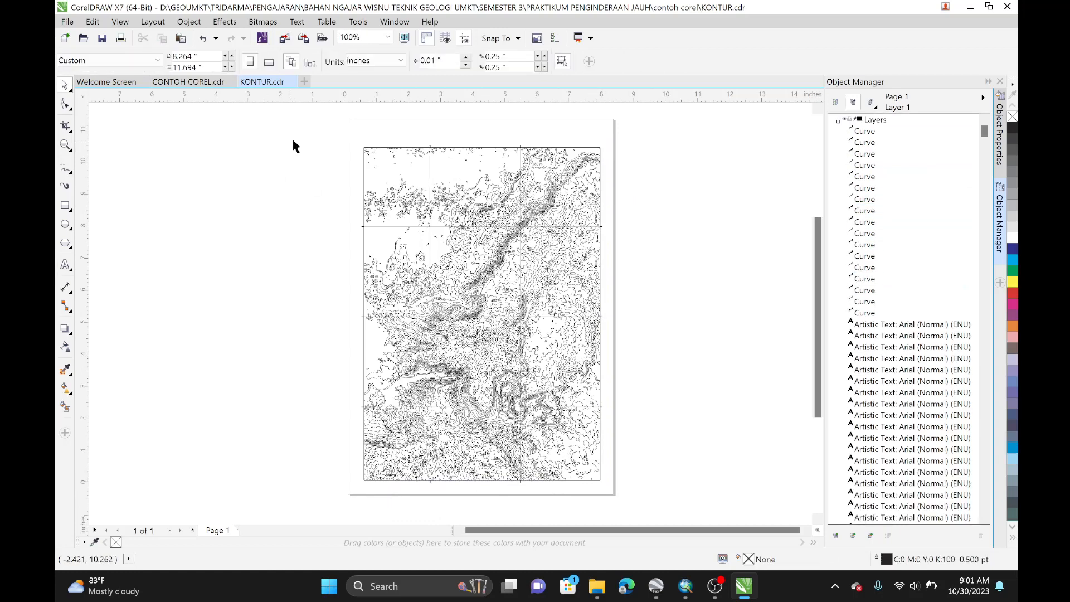
Step: Select all remaining contour objects and group them
drag(299, 133, 708, 512)
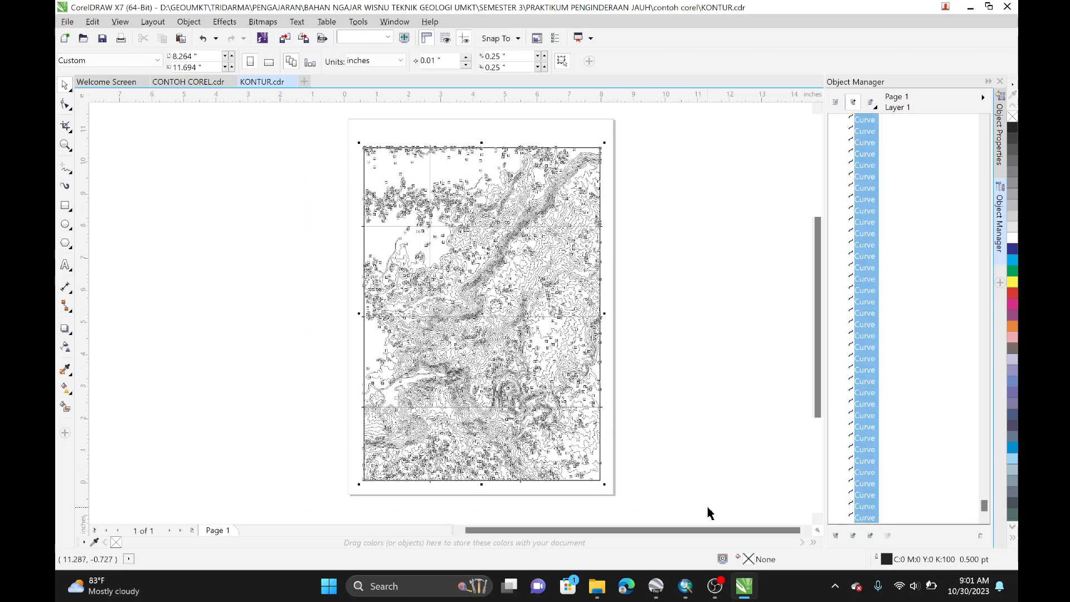
key(ctrl+g)
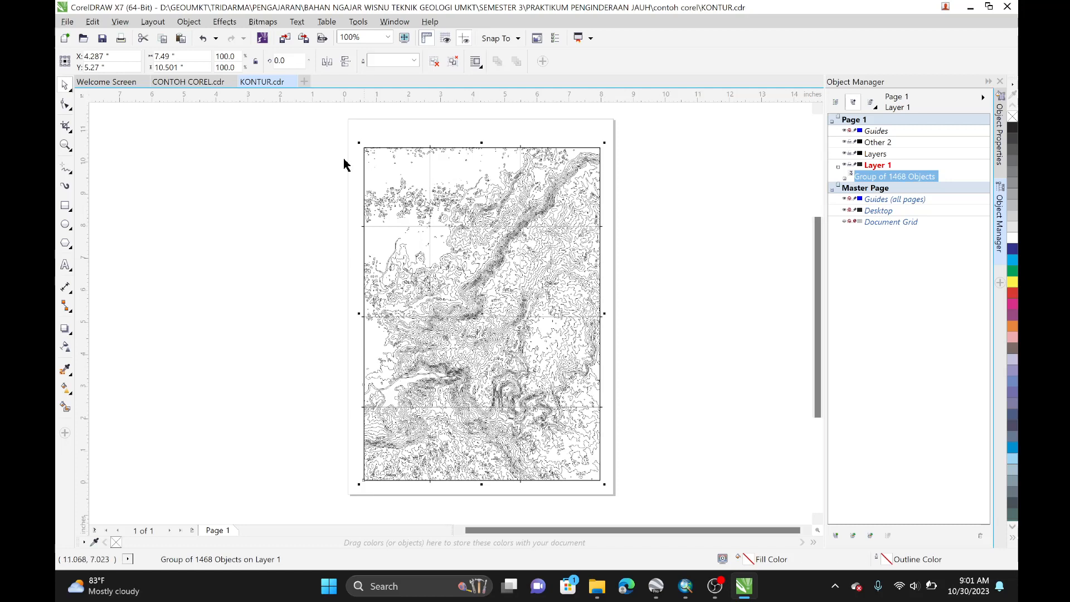
Step: Paste the grouped contours onto the KONTUR layer of CONTOH COREL
click(186, 84)
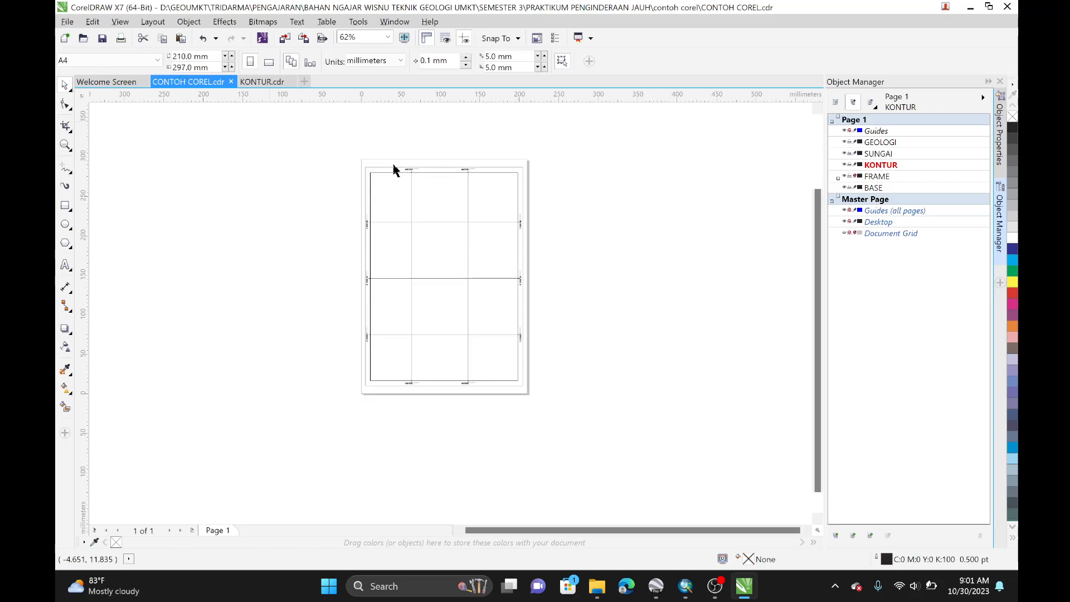
click(886, 166)
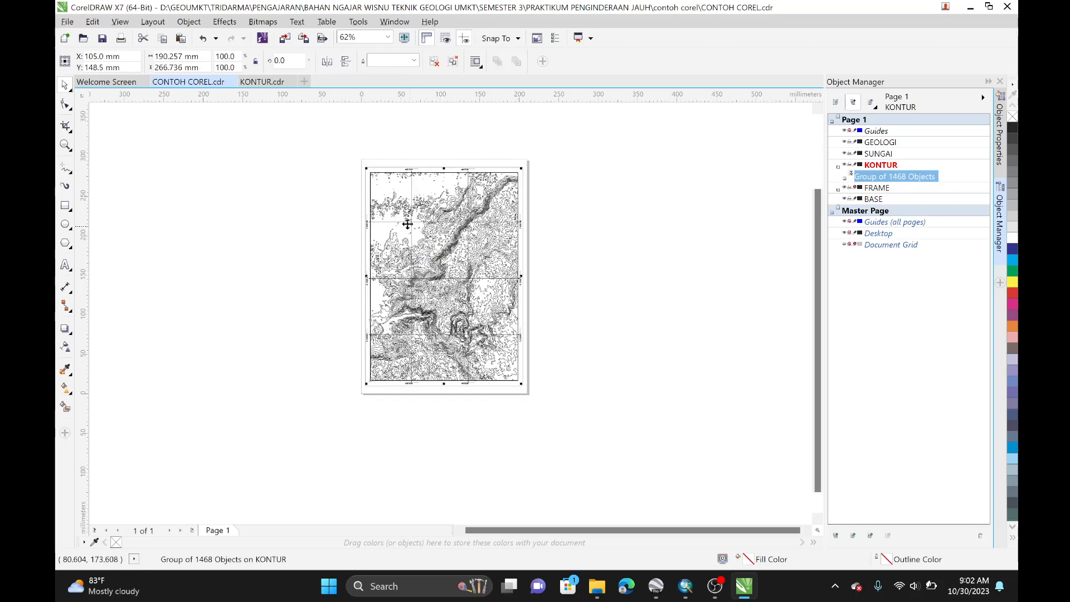
scroll(403, 216, up, 6)
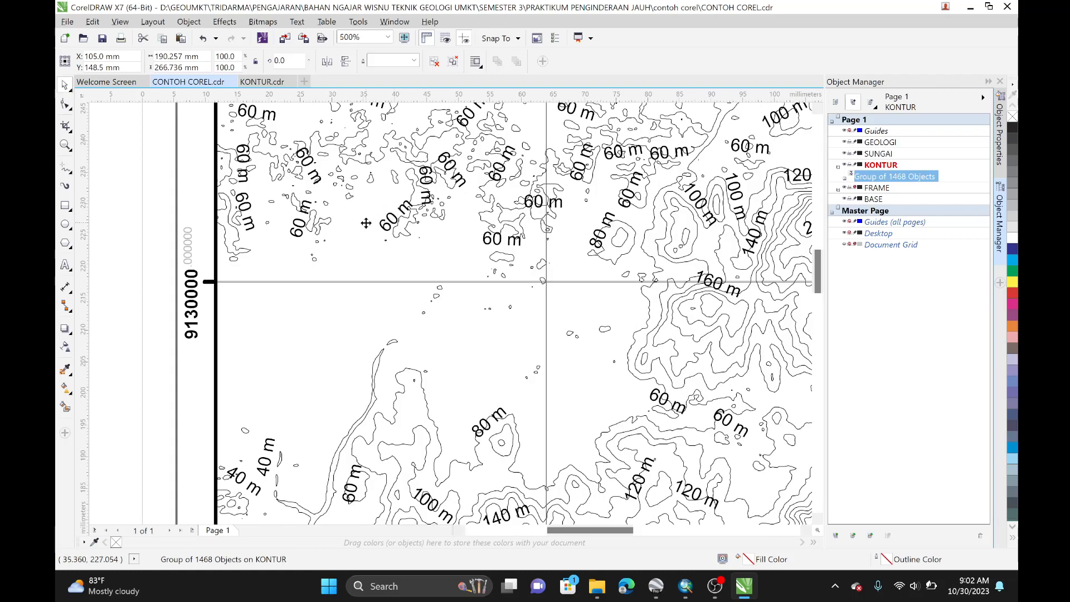
Step: Delete the pasted contour group from the KONTUR layer of CONTOH COREL
scroll(366, 223, down, 4)
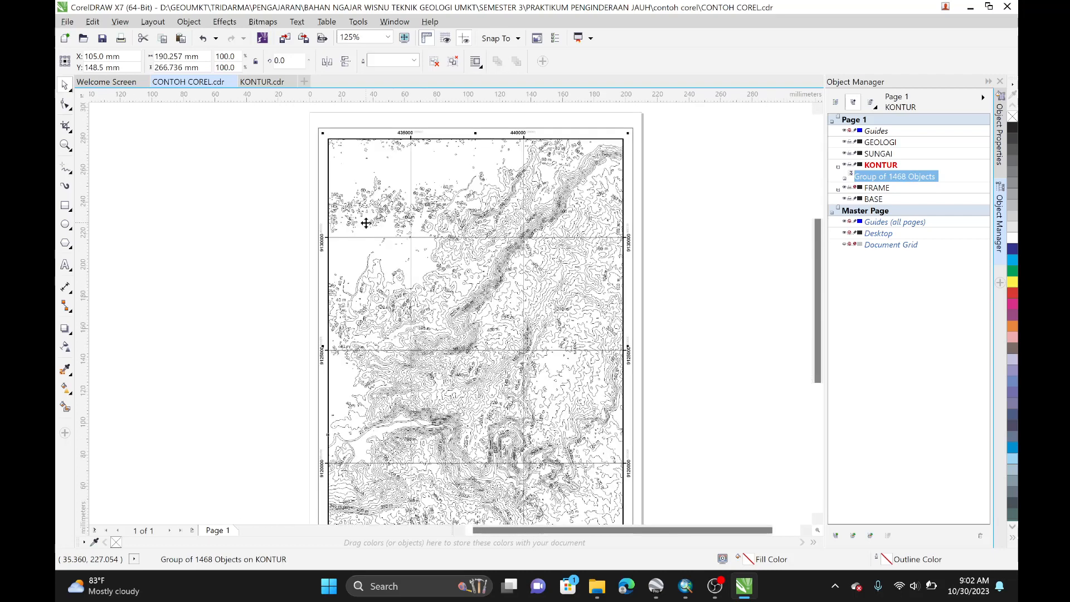
click(273, 82)
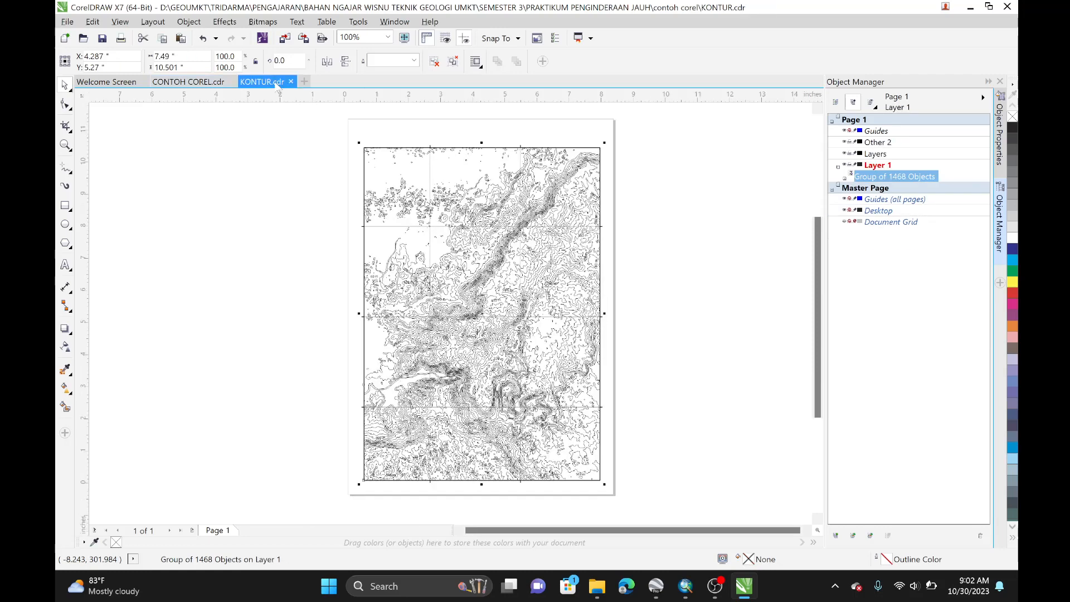
click(205, 84)
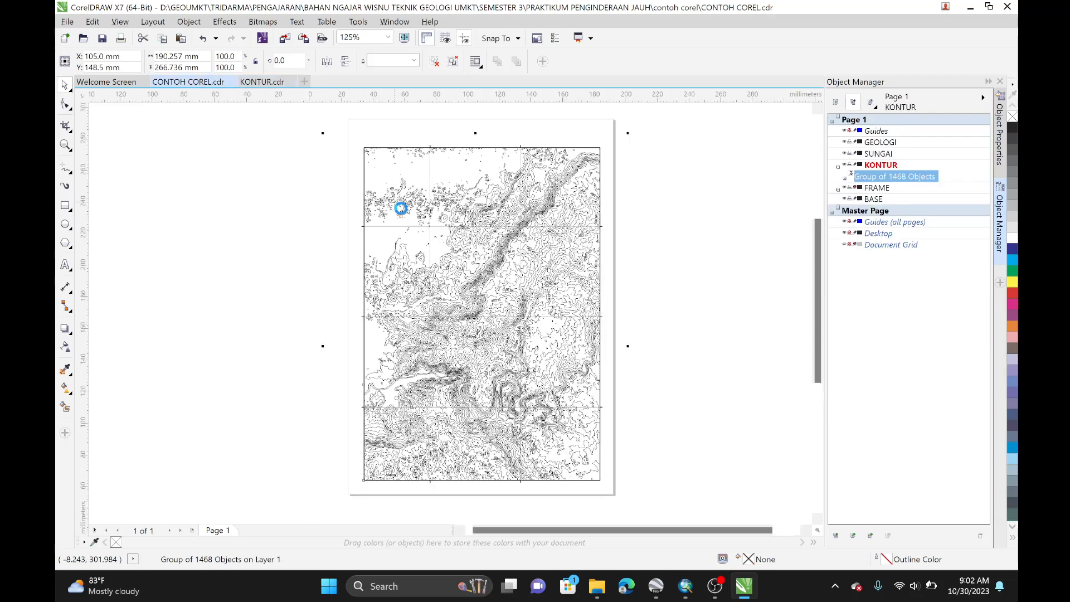
scroll(377, 206, up, 8)
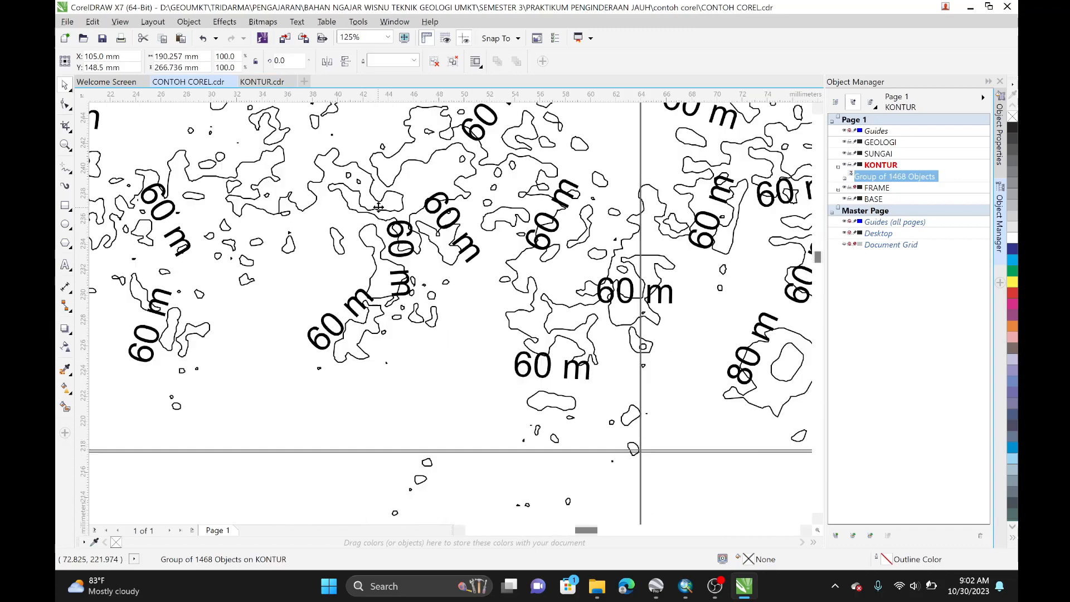
scroll(547, 371, down, 6)
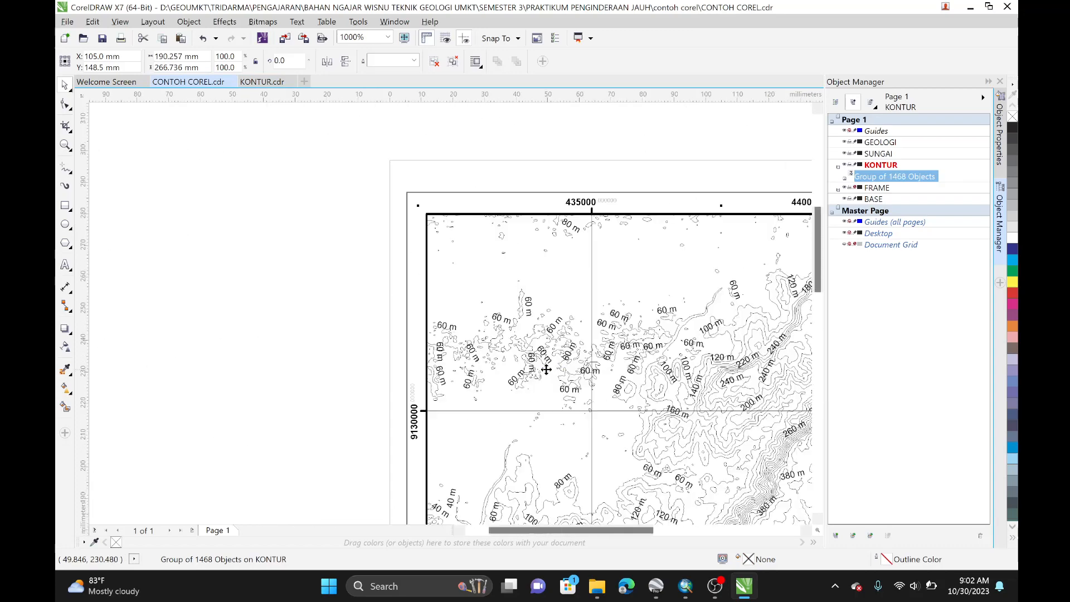
scroll(383, 270, down, 2)
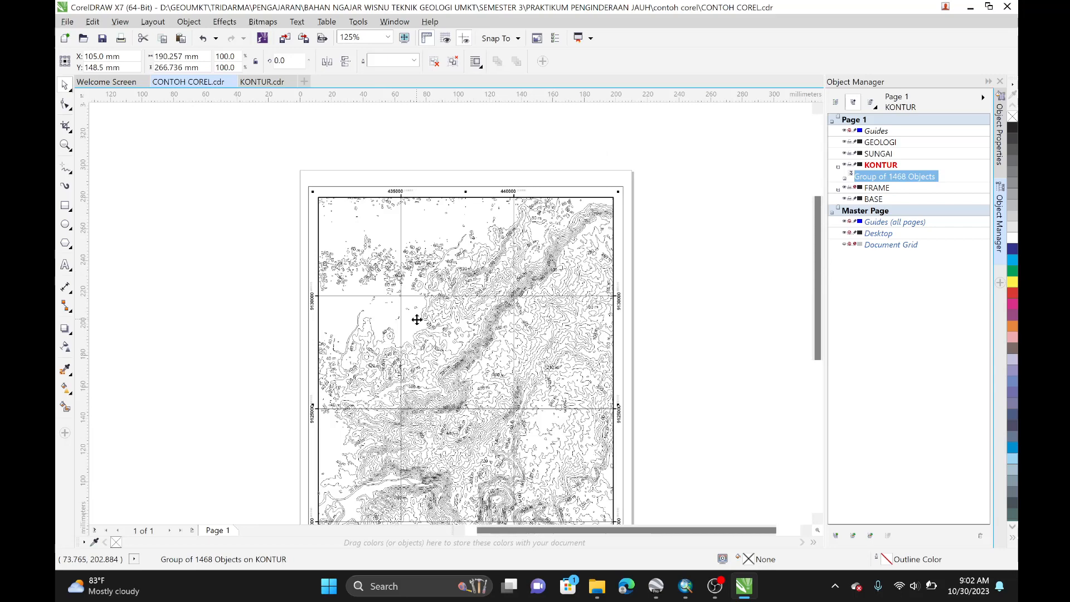
key(Delete)
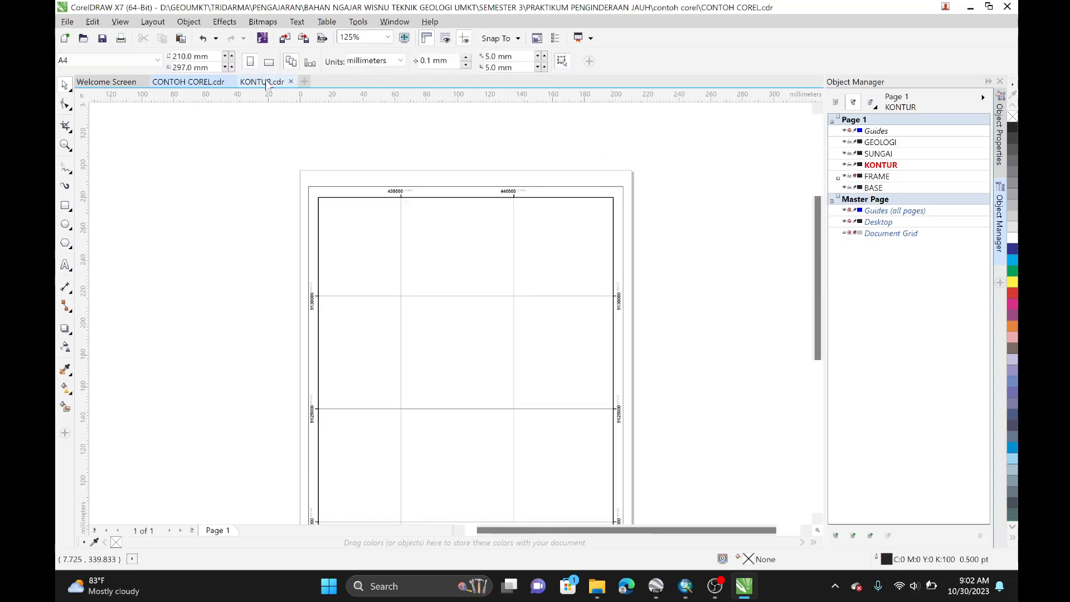
Step: In the KONTUR drawing, select the contour group and ungroup it
click(266, 83)
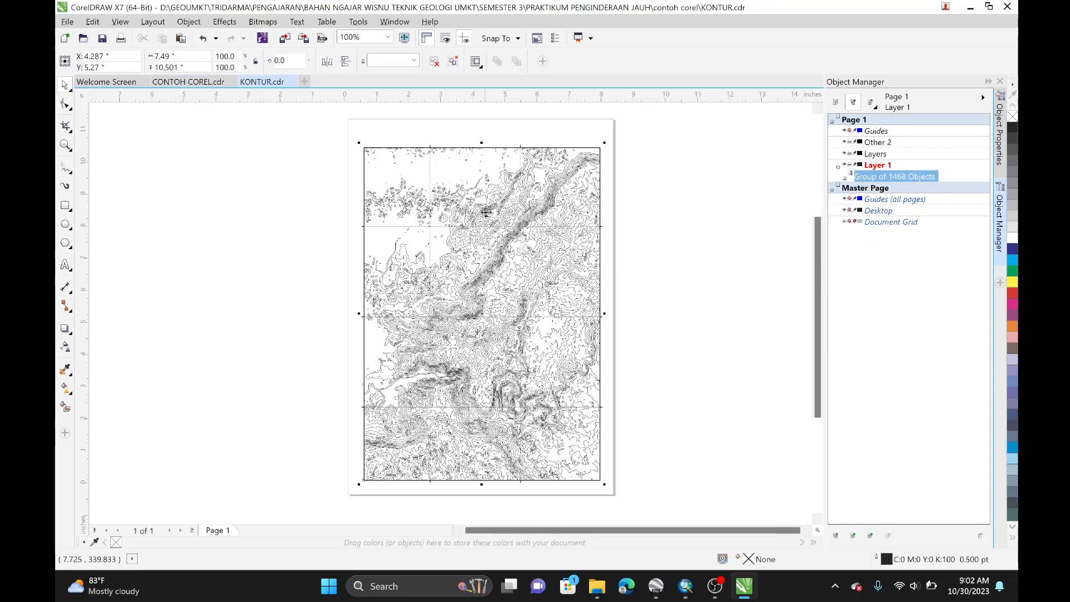
click(657, 199)
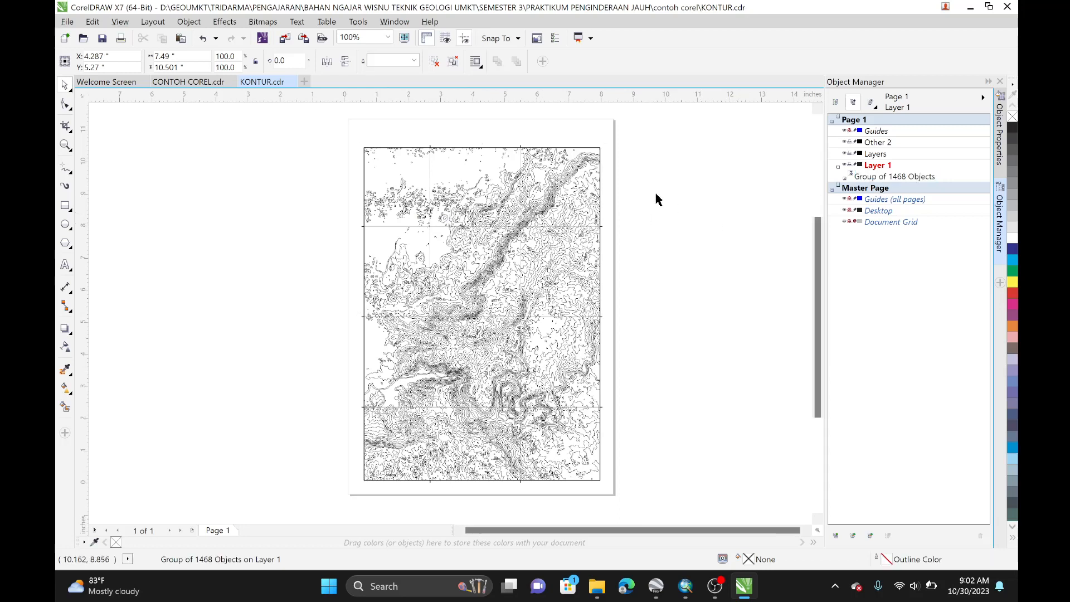
click(428, 183)
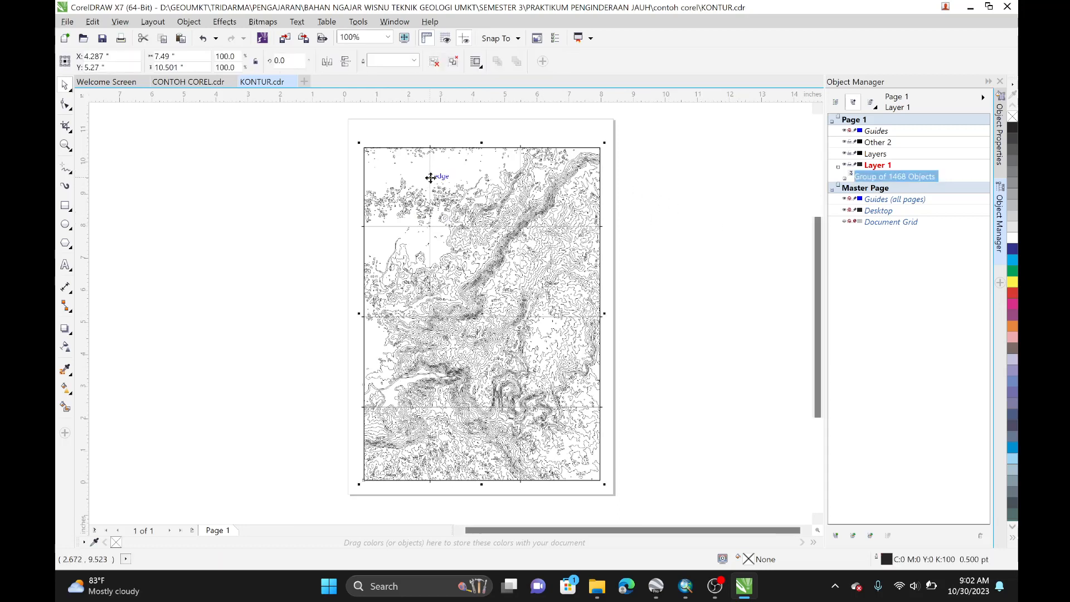
key(ctrl+u)
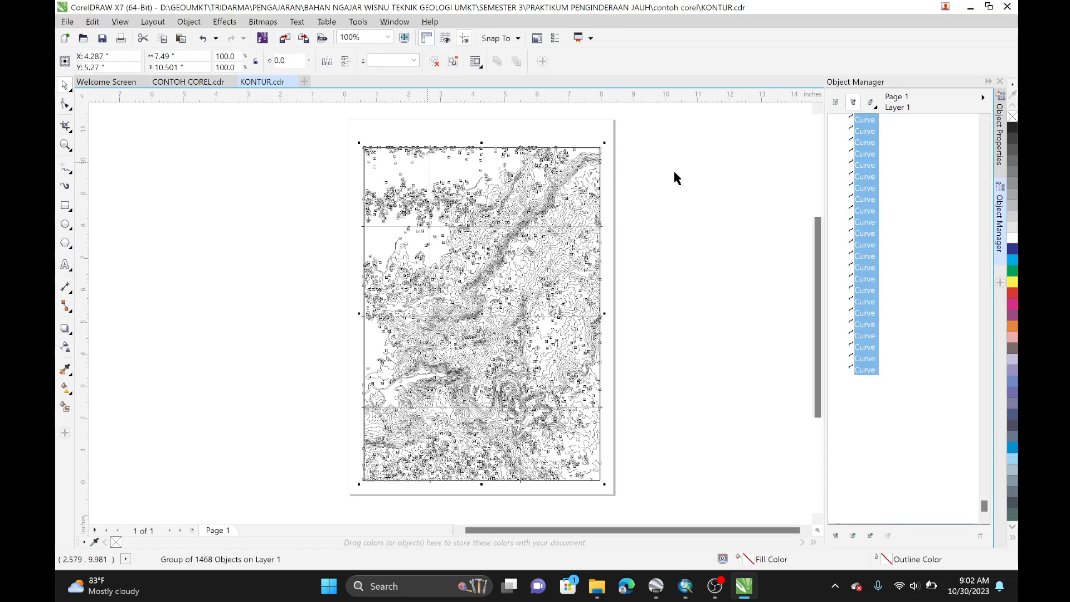
Step: Delete the remaining grid lines and border lines from the KONTUR contour drawing
click(429, 168)
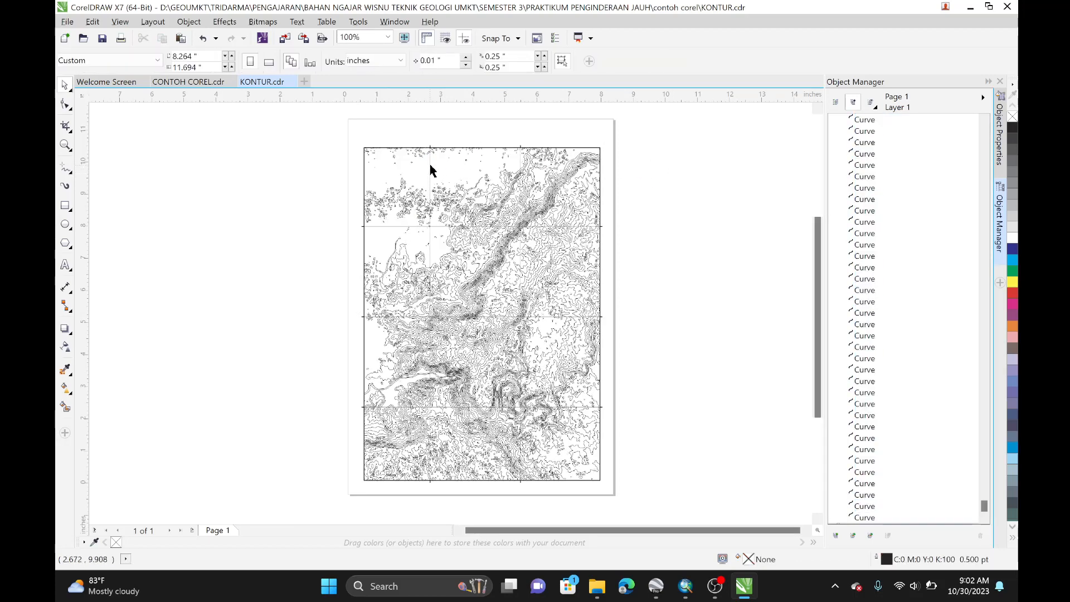
key(Delete)
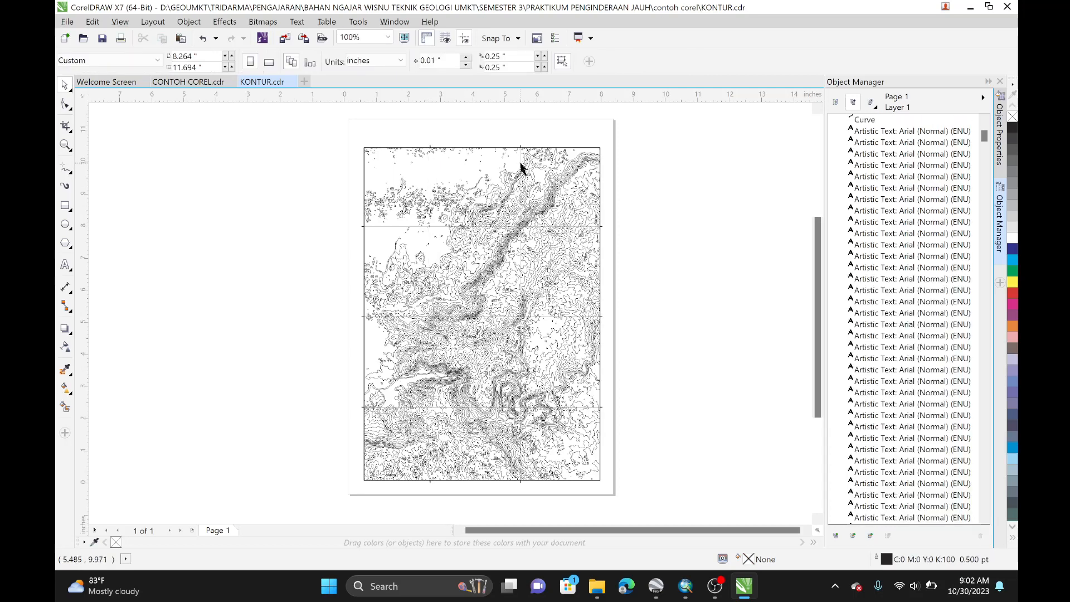
click(521, 163)
key(Delete)
click(393, 226)
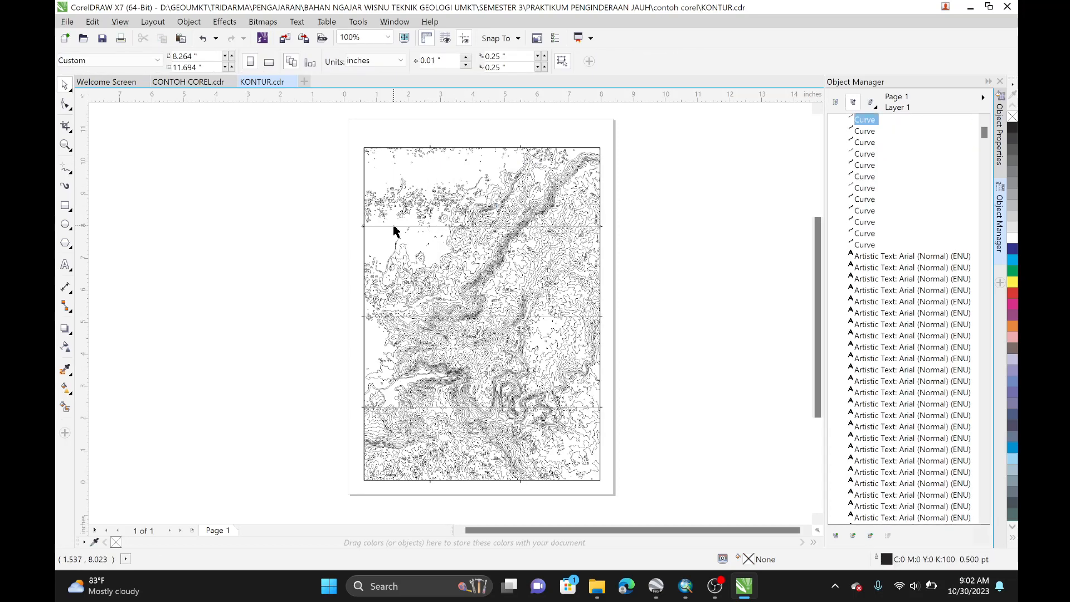
key(Delete)
click(382, 317)
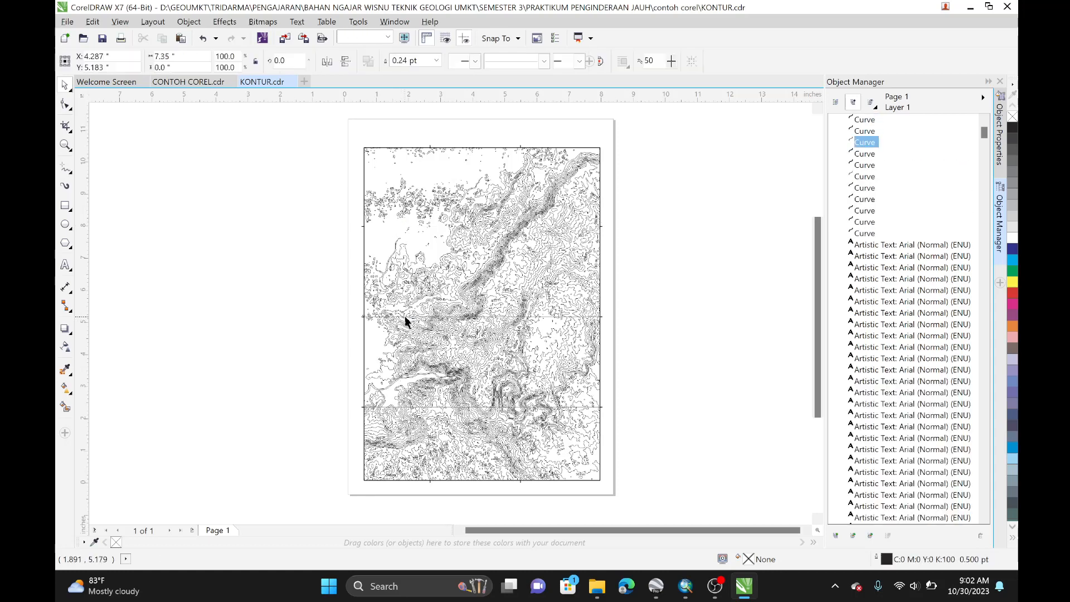
key(Delete)
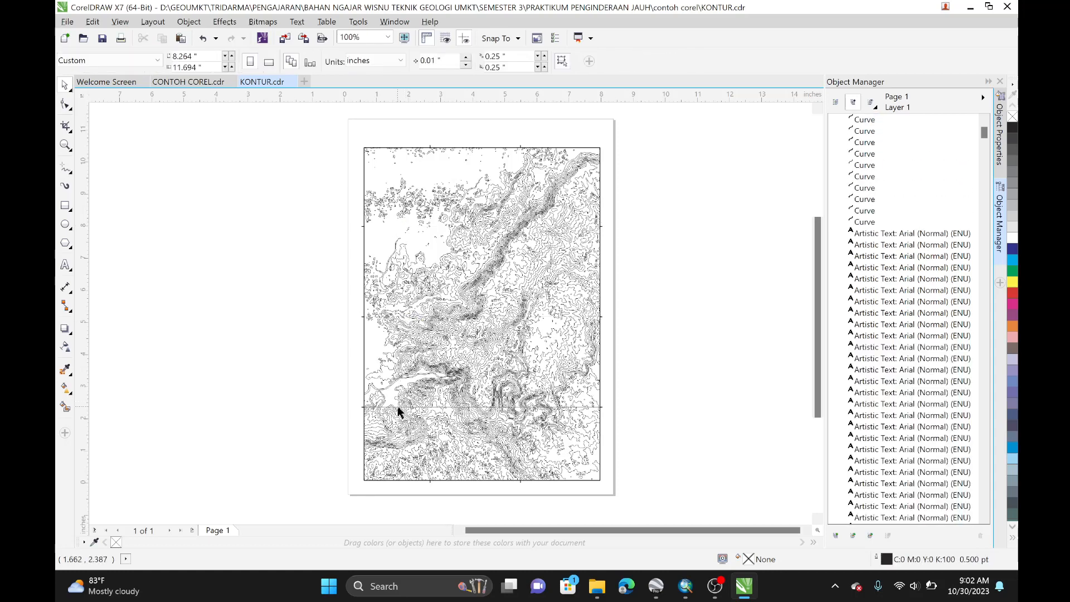
click(398, 408)
key(Delete)
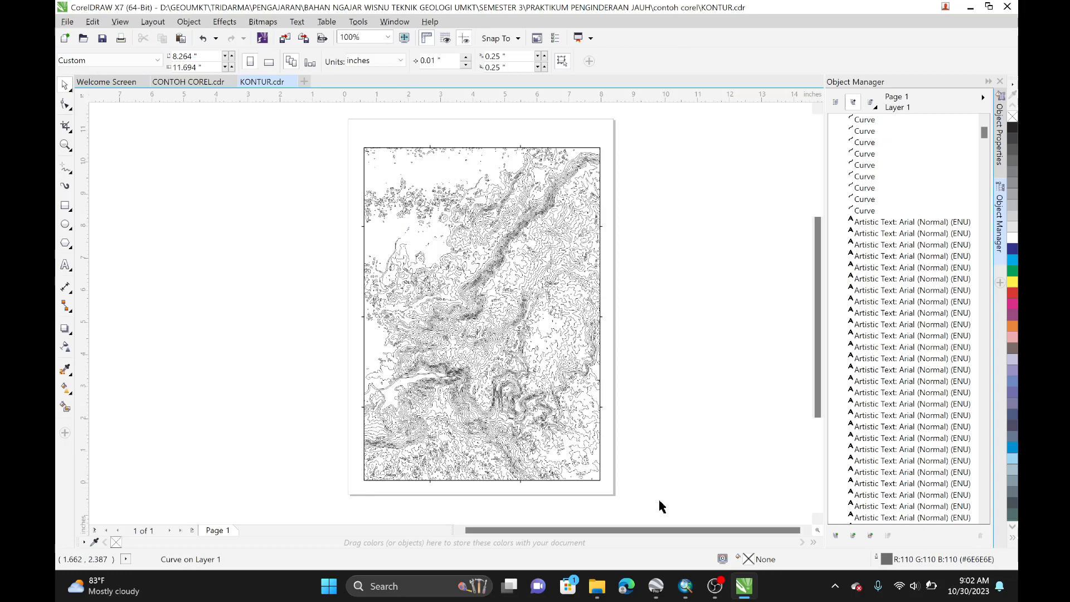
Step: Select all remaining contour objects in KONTUR and group them again
drag(662, 506, 327, 126)
key(ctrl+g)
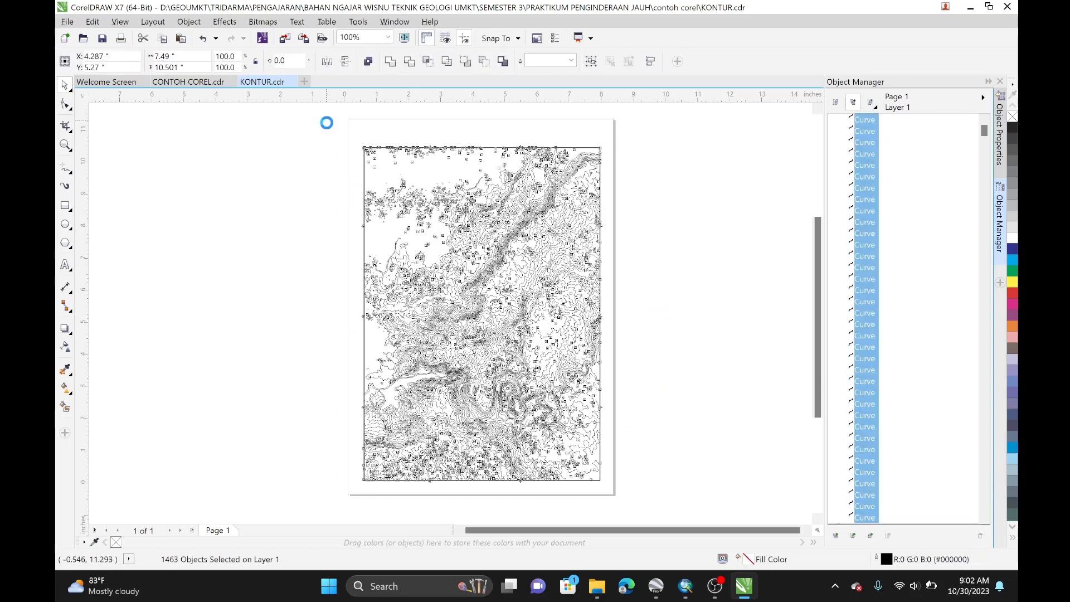
Step: Paste the regrouped contours onto the KONTUR layer of CONTOH COREL
click(192, 82)
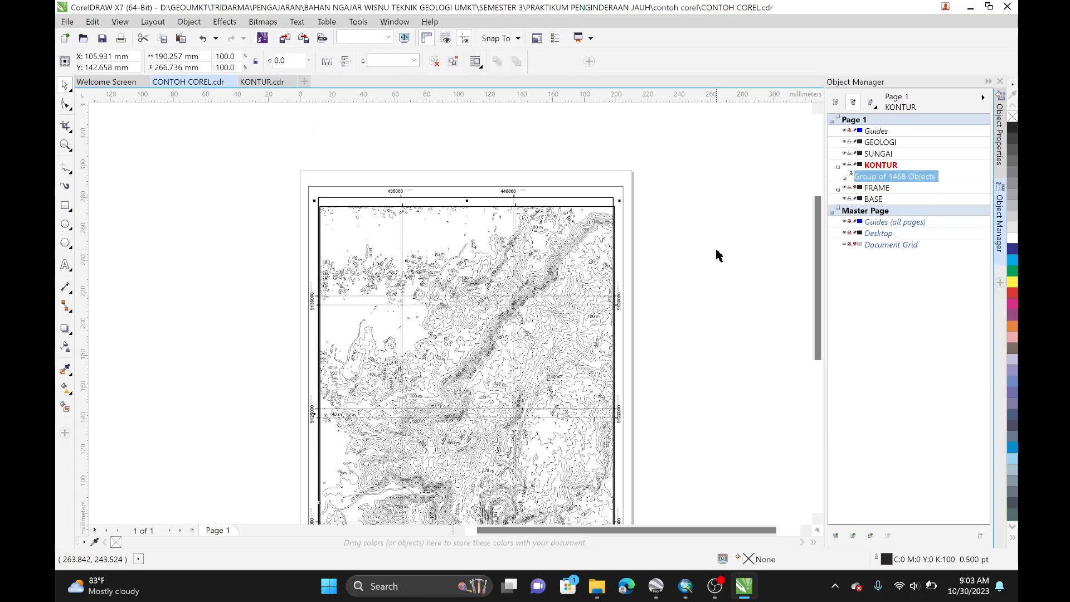
key(p)
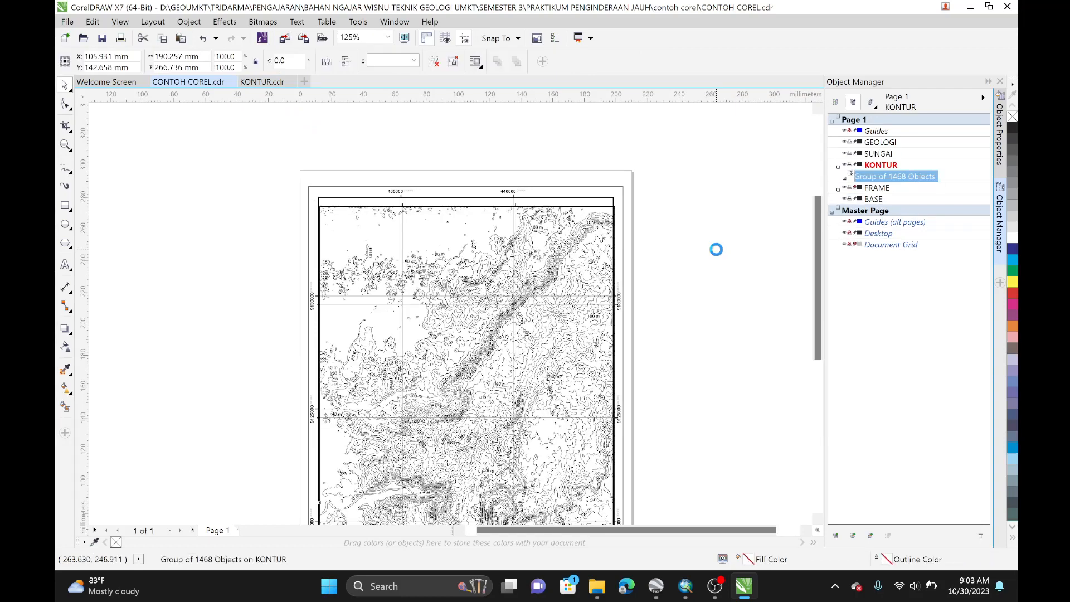
scroll(559, 203, up, 5)
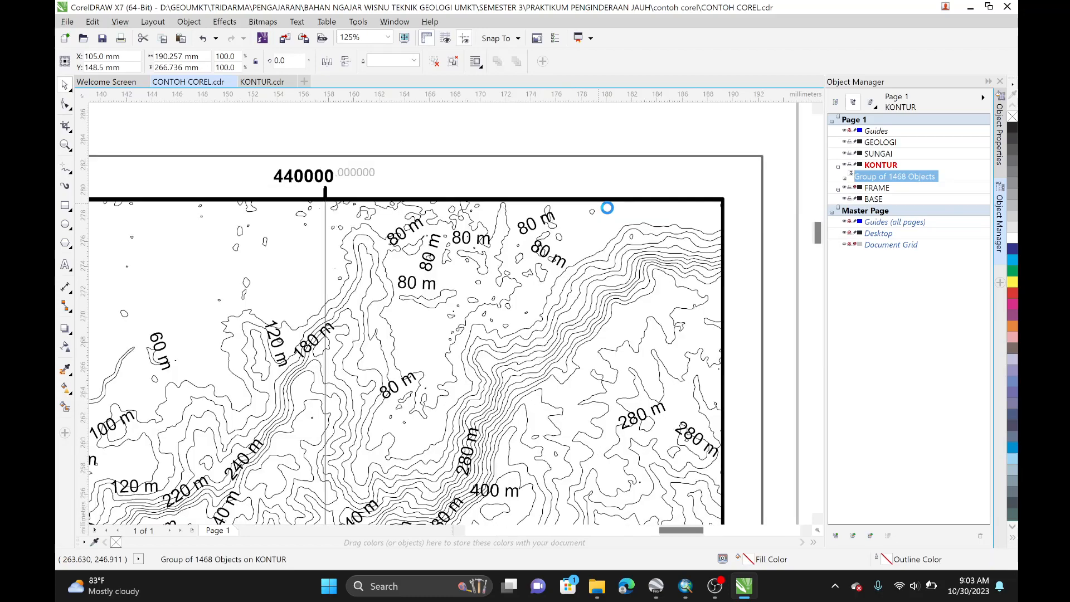
scroll(608, 211, down, 3)
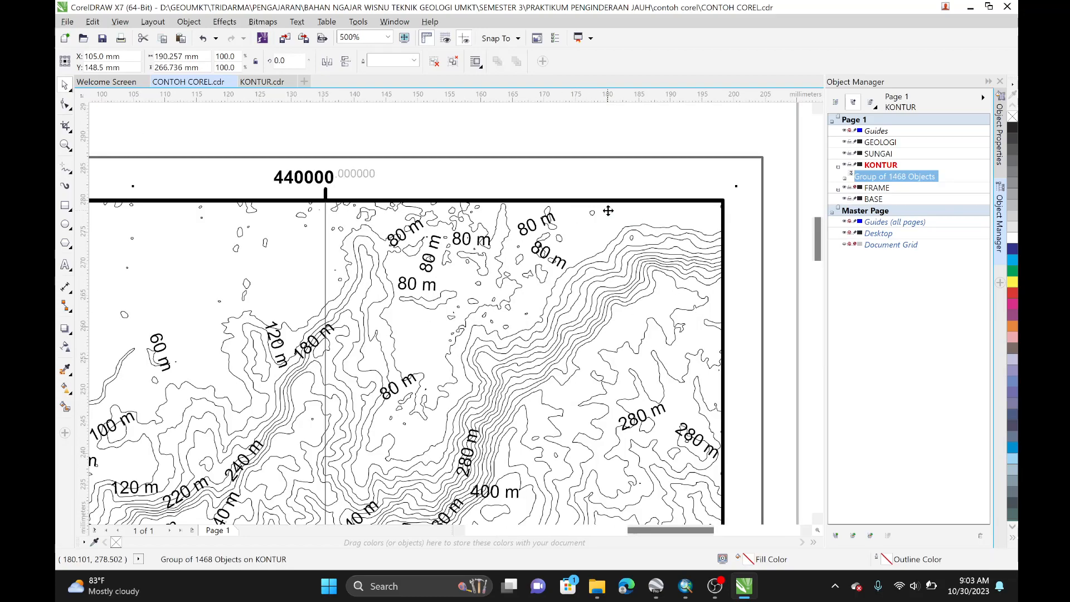
scroll(607, 210, down, 1)
drag(588, 425, 585, 314)
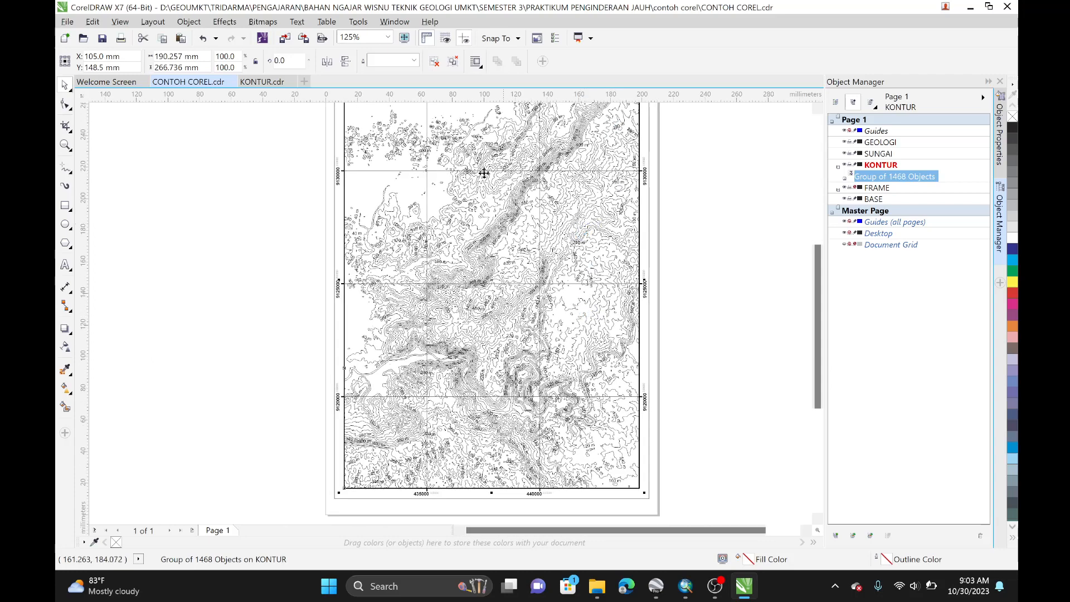
Step: Save CONTOH COREL and close the KONTUR drawing, saving its changes
click(105, 44)
click(258, 83)
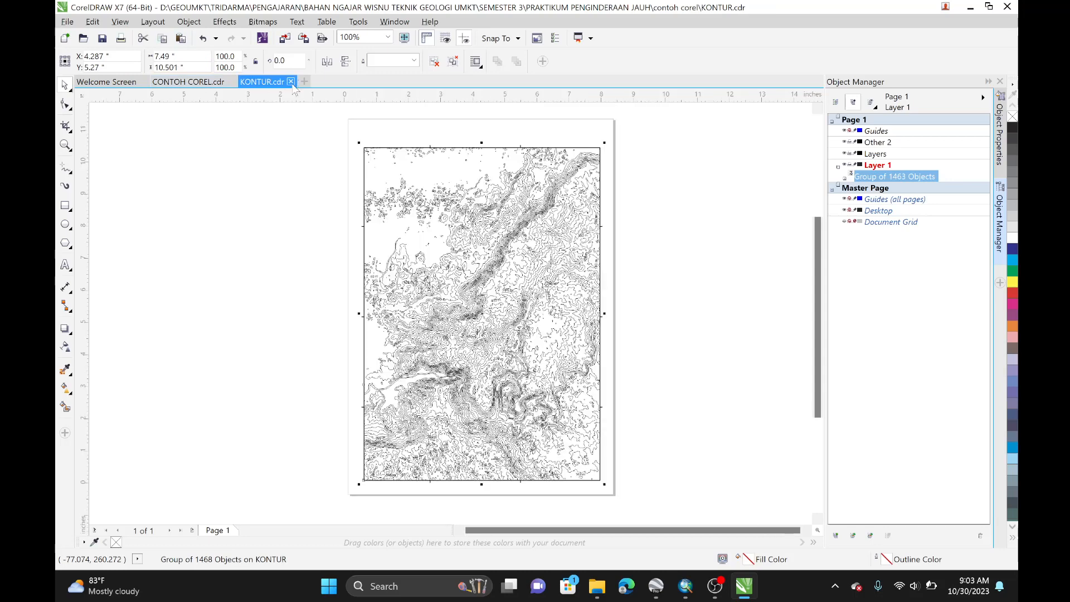
click(290, 82)
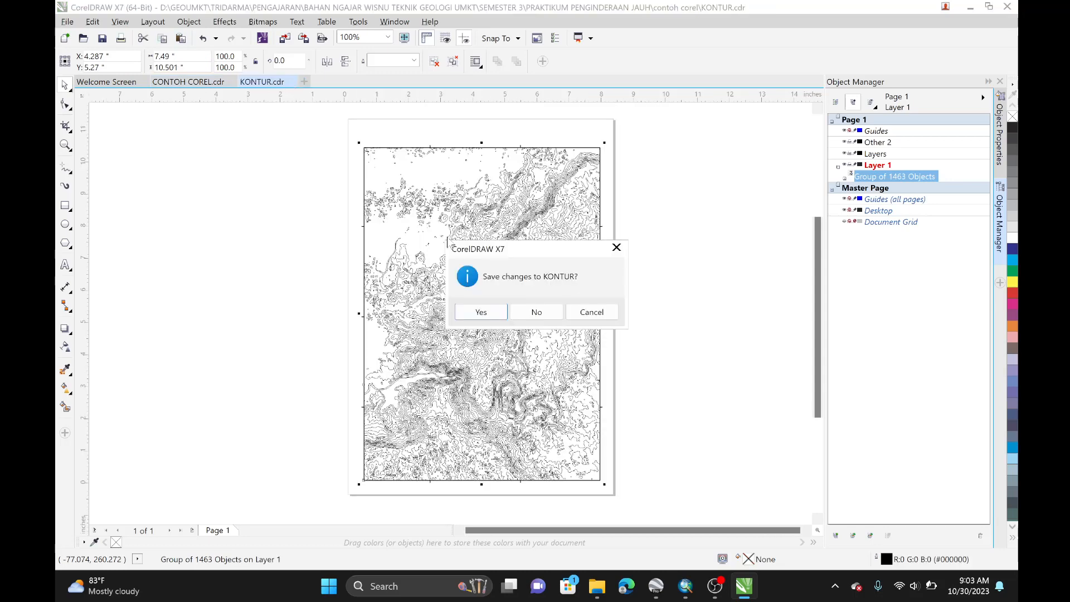
click(497, 312)
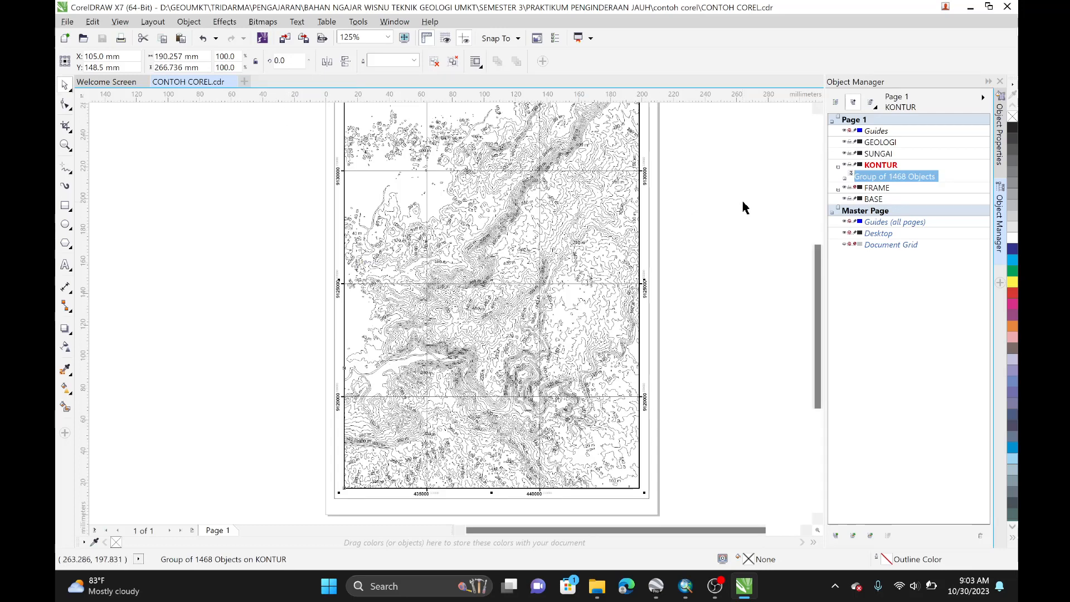
Step: Select the SUNGAI layer and open the SUNGAI PDF, importing its text as Text
click(838, 166)
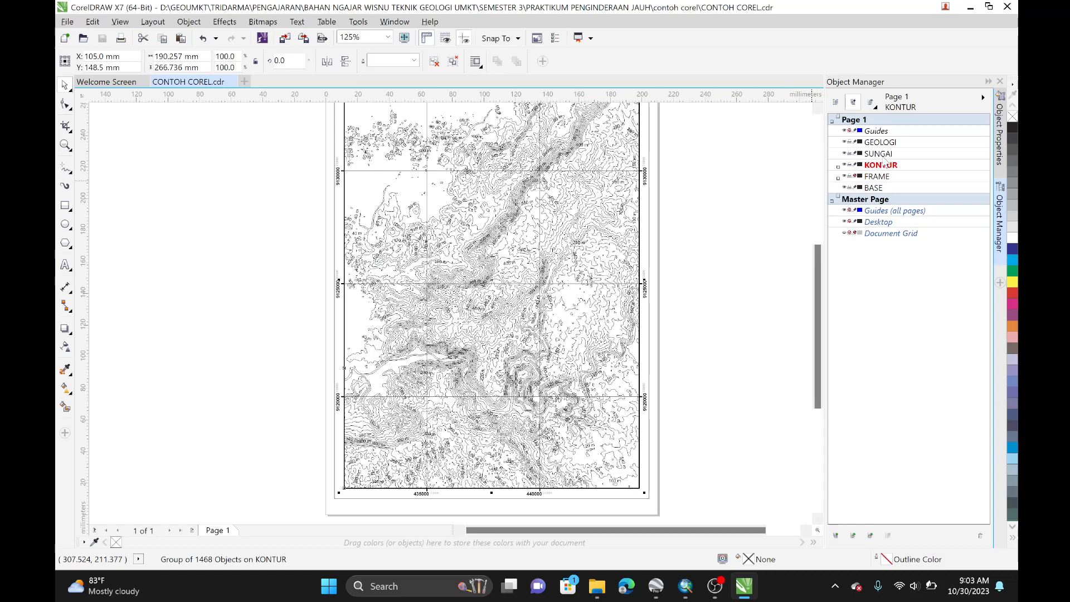
click(878, 154)
click(67, 22)
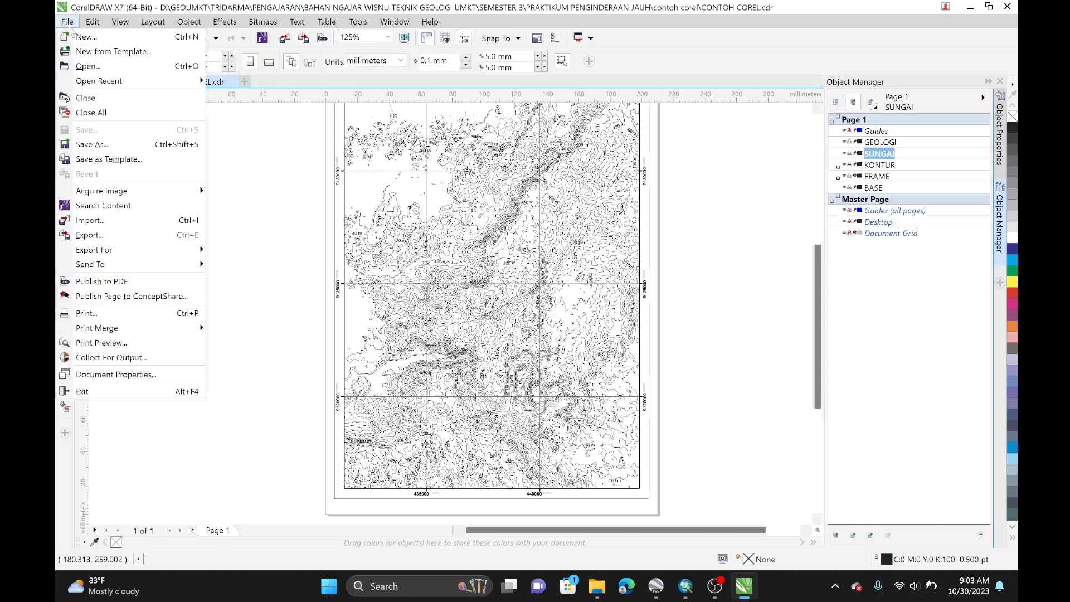
click(121, 65)
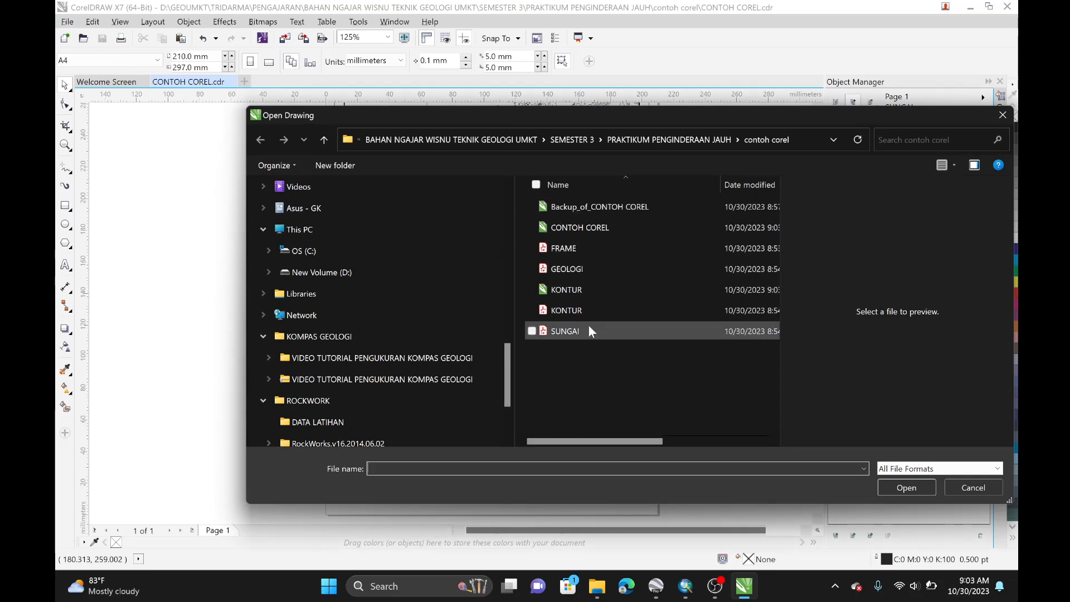
click(589, 329)
click(897, 488)
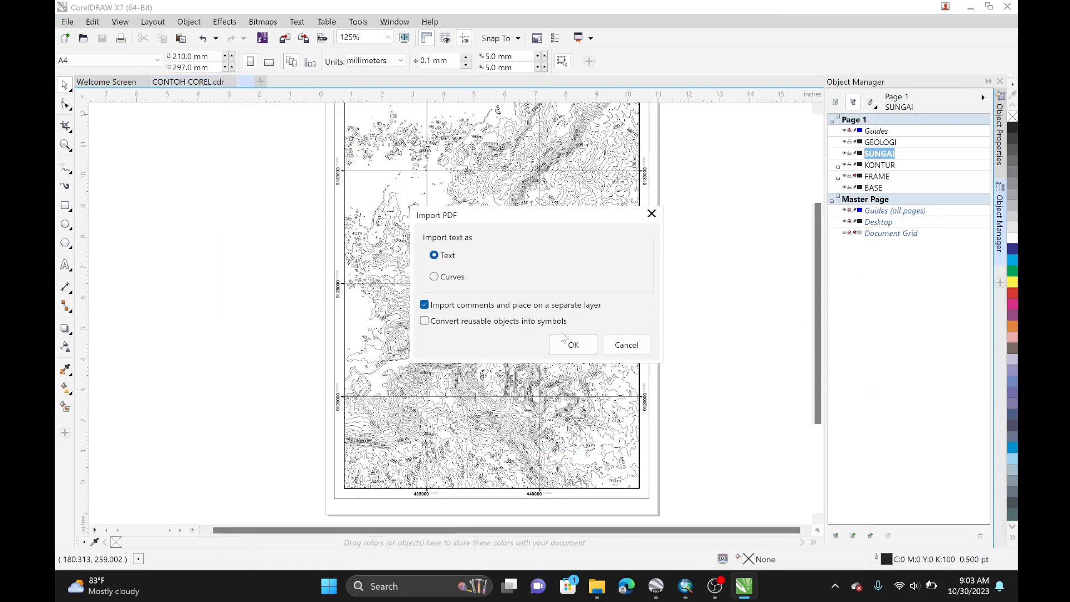
click(565, 339)
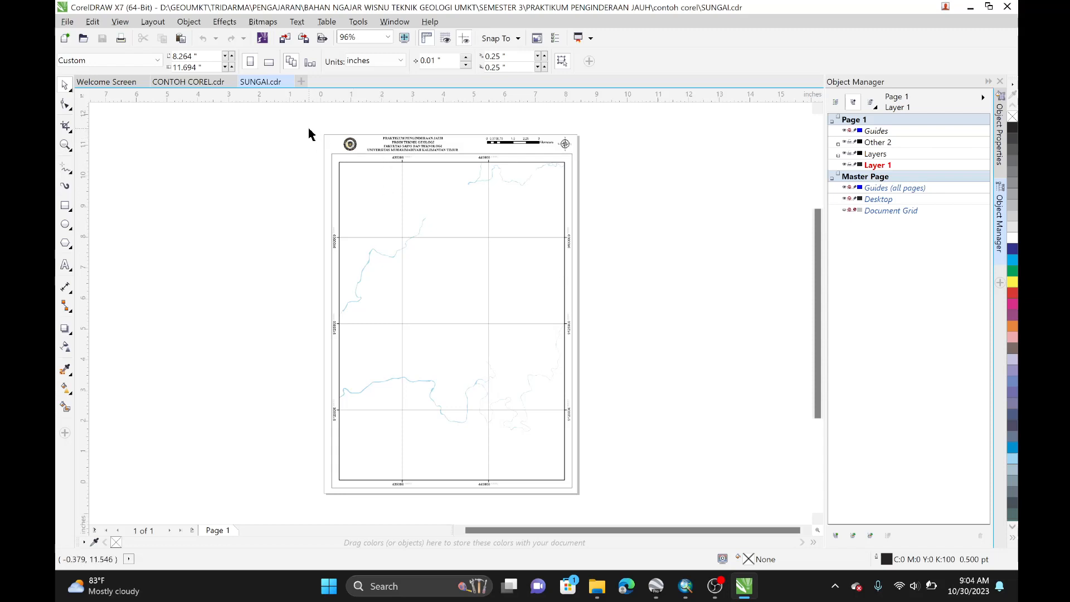
Step: Delete the title header and the outer border line from the SUNGAI drawing
drag(308, 134, 625, 159)
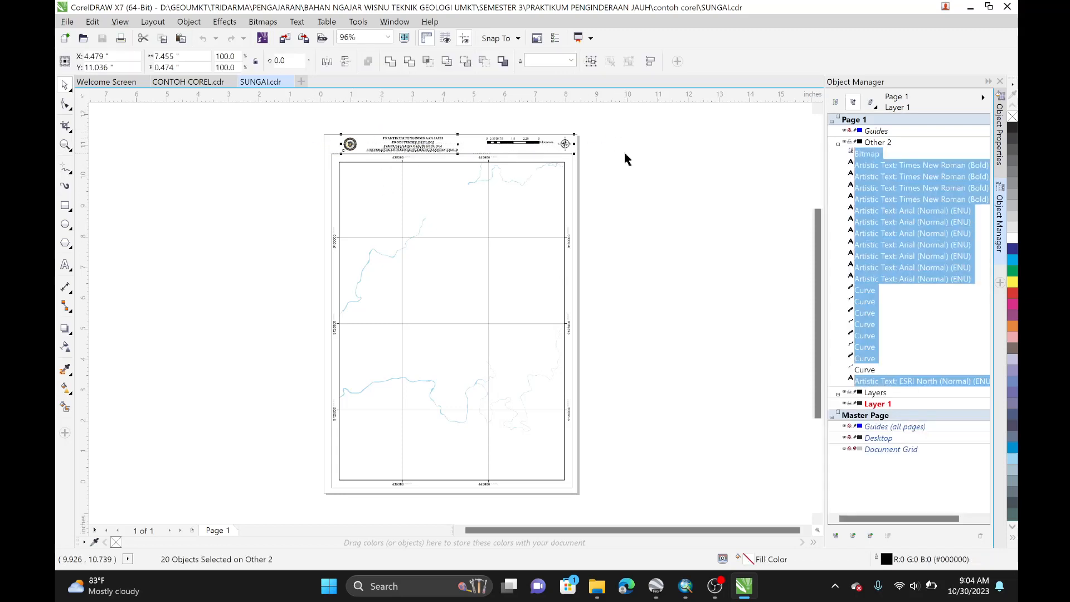
key(Delete)
click(331, 197)
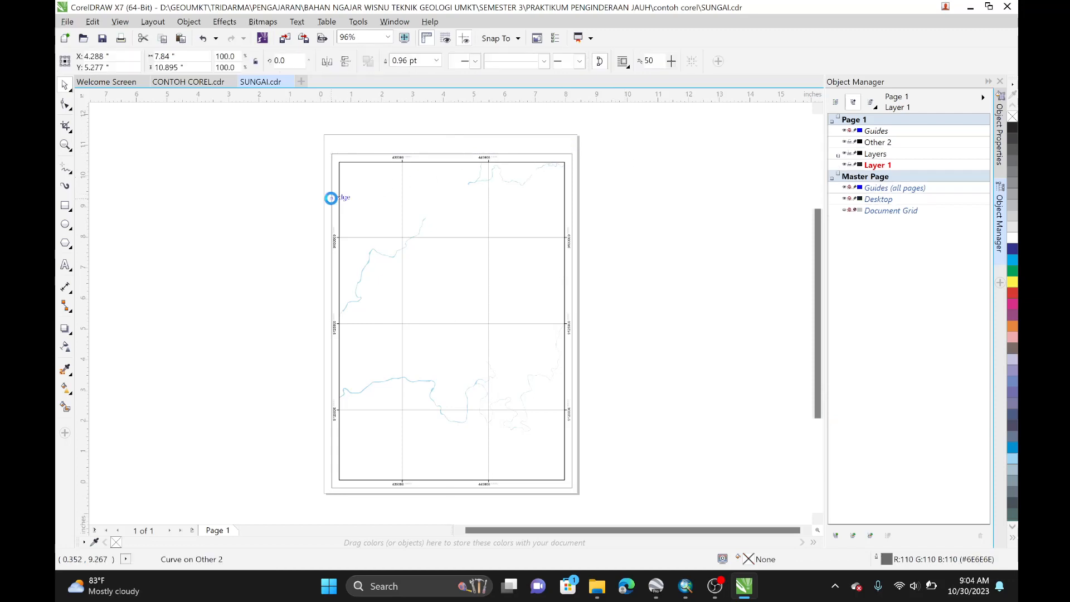
key(Delete)
Step: Delete the top and left-side coordinate labels of the SUNGAI map
drag(333, 148, 626, 165)
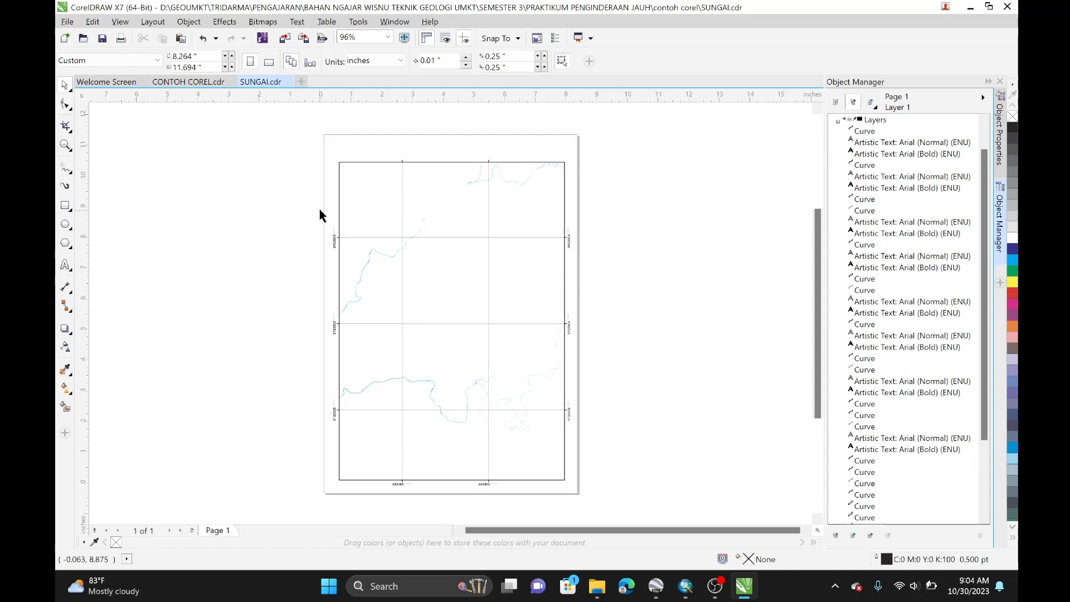
drag(327, 217, 339, 450)
key(Delete)
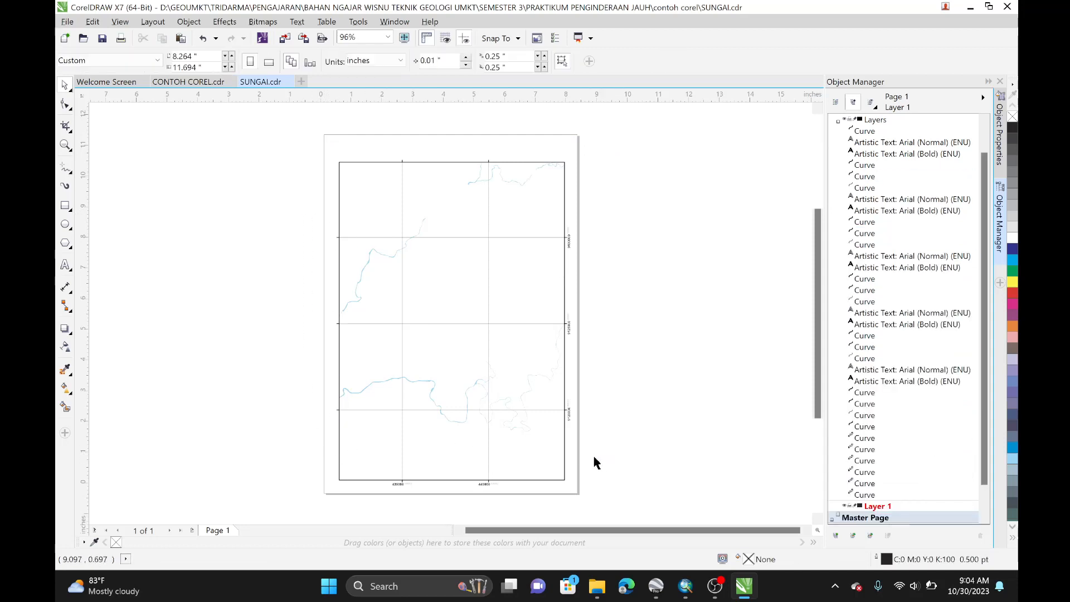
Step: Delete the right-side and bottom coordinate labels of the SUNGAI map
drag(594, 463, 562, 229)
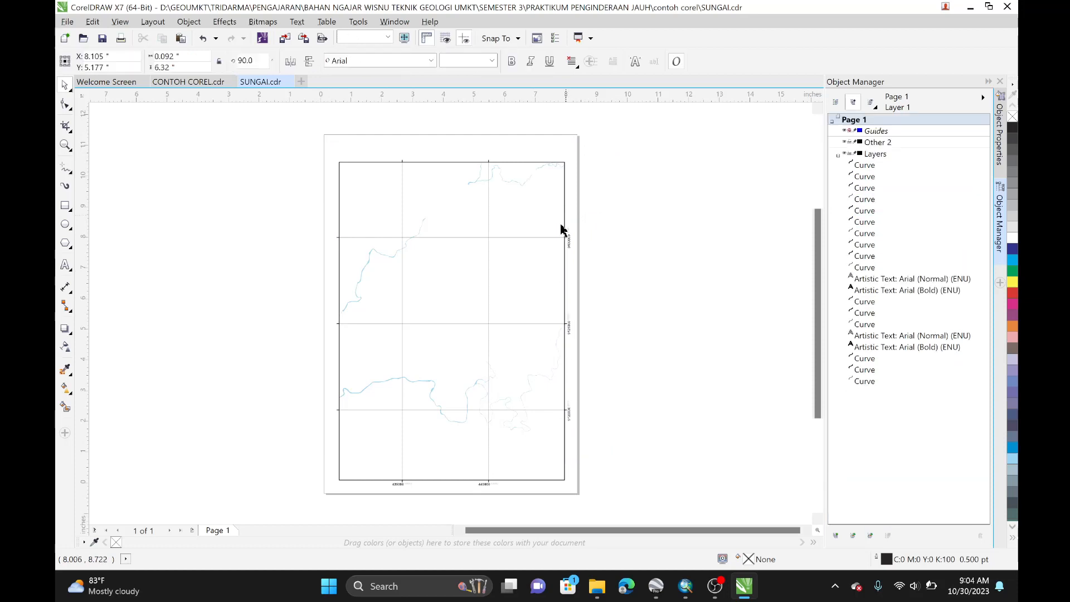
key(Delete)
drag(564, 500, 366, 486)
key(Delete)
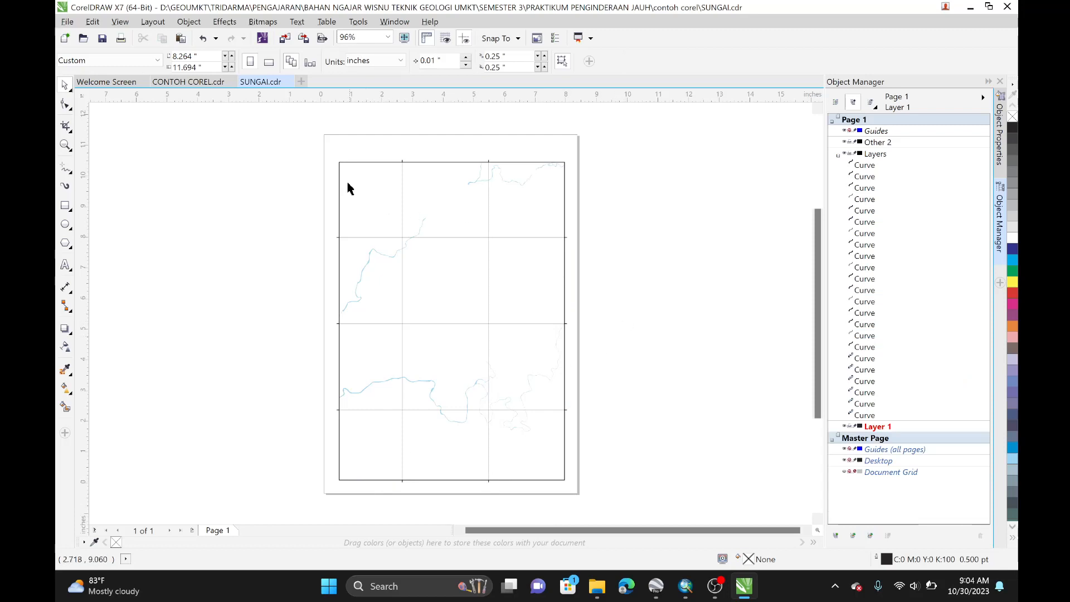
Step: Delete the horizontal and vertical grid lines from the SUNGAI map, keeping the rivers and neat line
drag(302, 138, 646, 499)
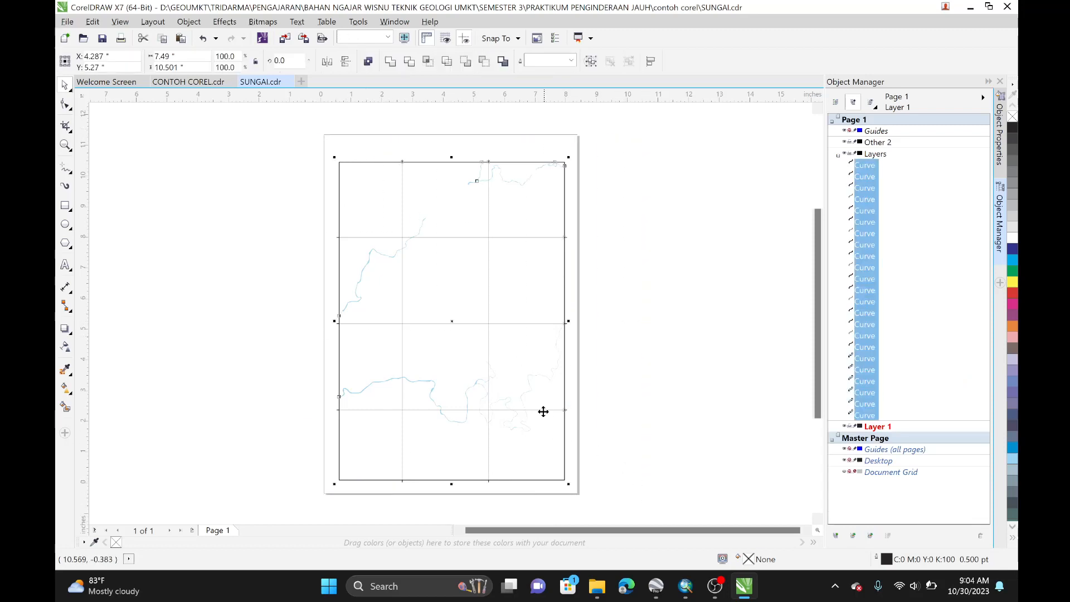
click(603, 396)
click(547, 410)
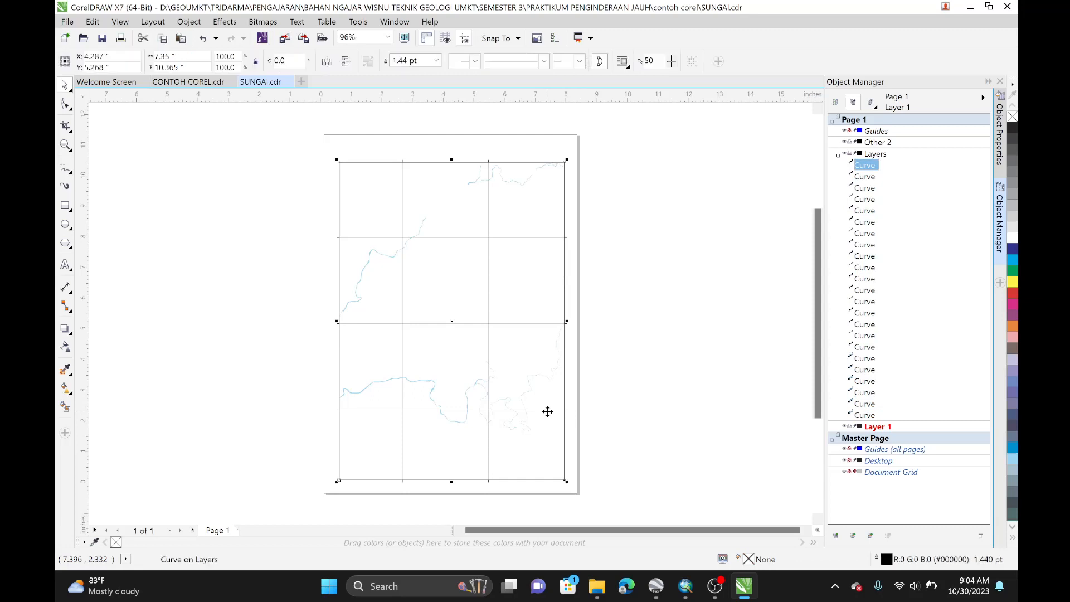
click(546, 409)
key(Delete)
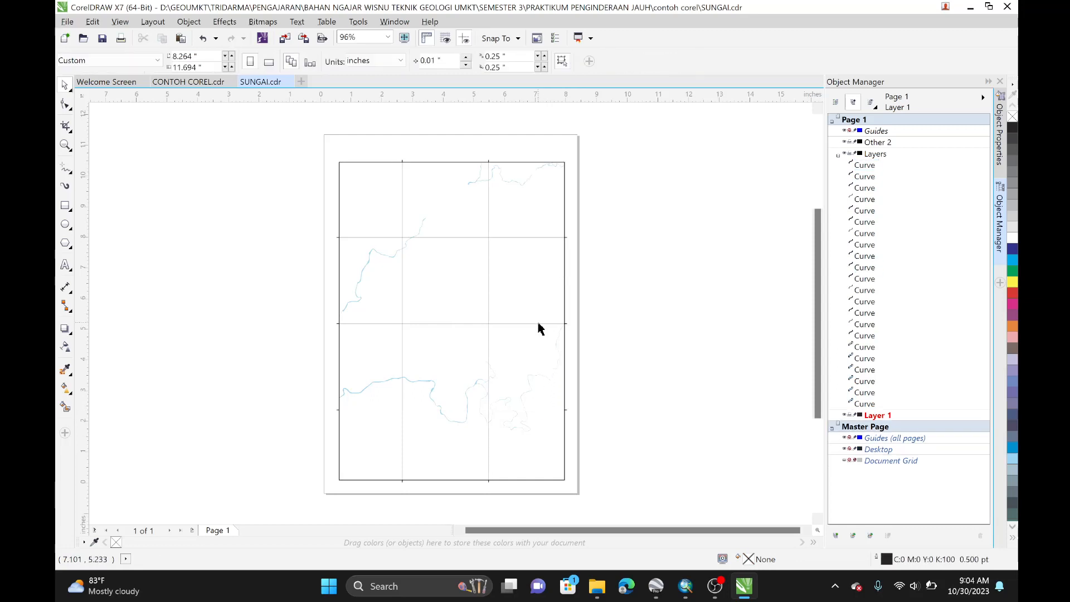
click(537, 320)
key(Delete)
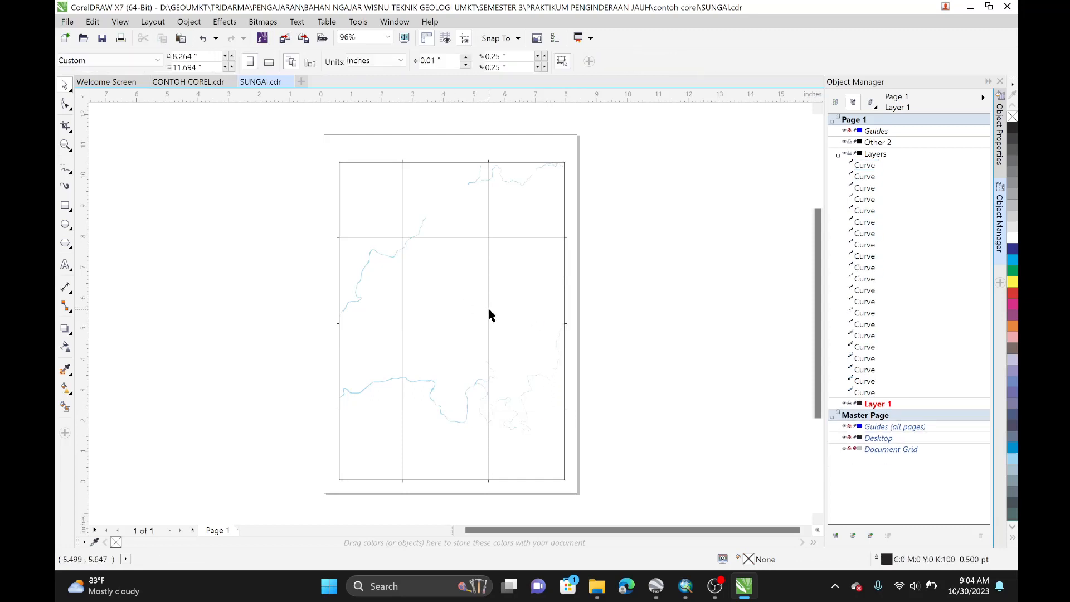
click(488, 309)
key(Delete)
click(503, 237)
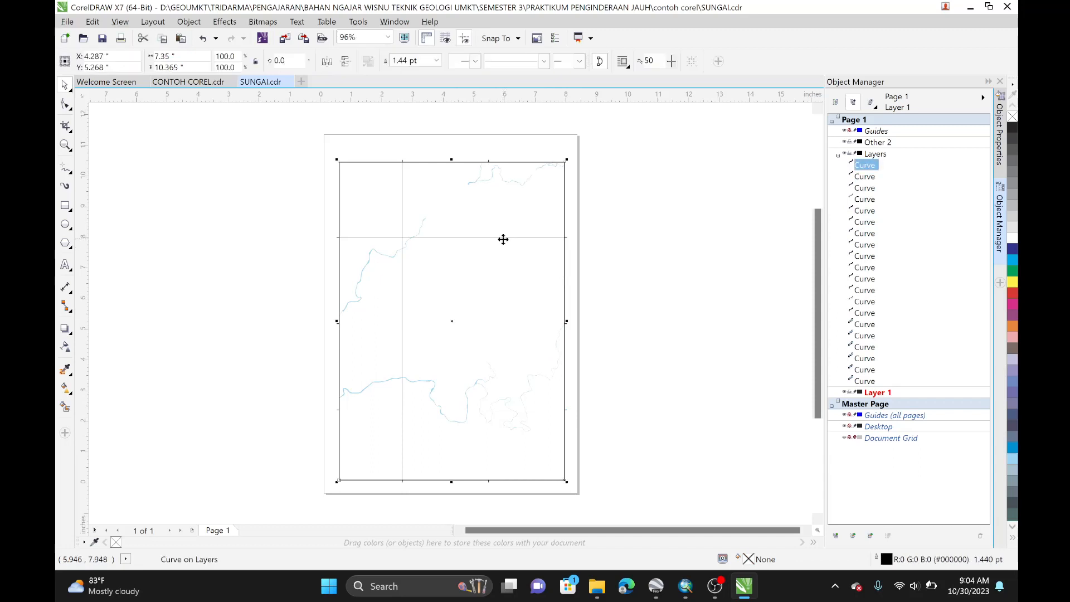
click(554, 242)
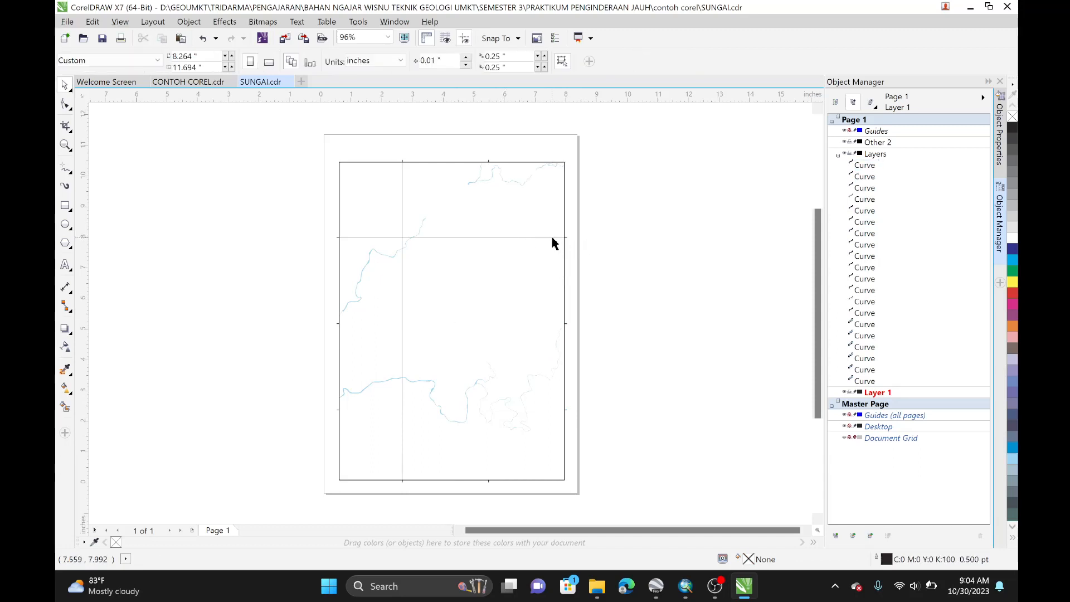
click(554, 237)
key(Delete)
click(402, 282)
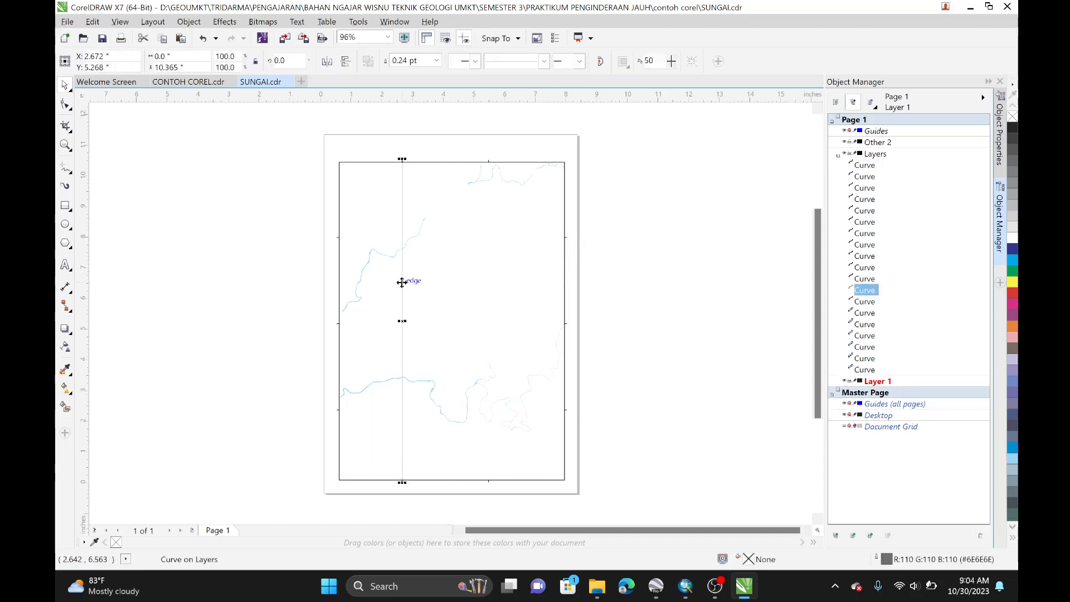
key(Delete)
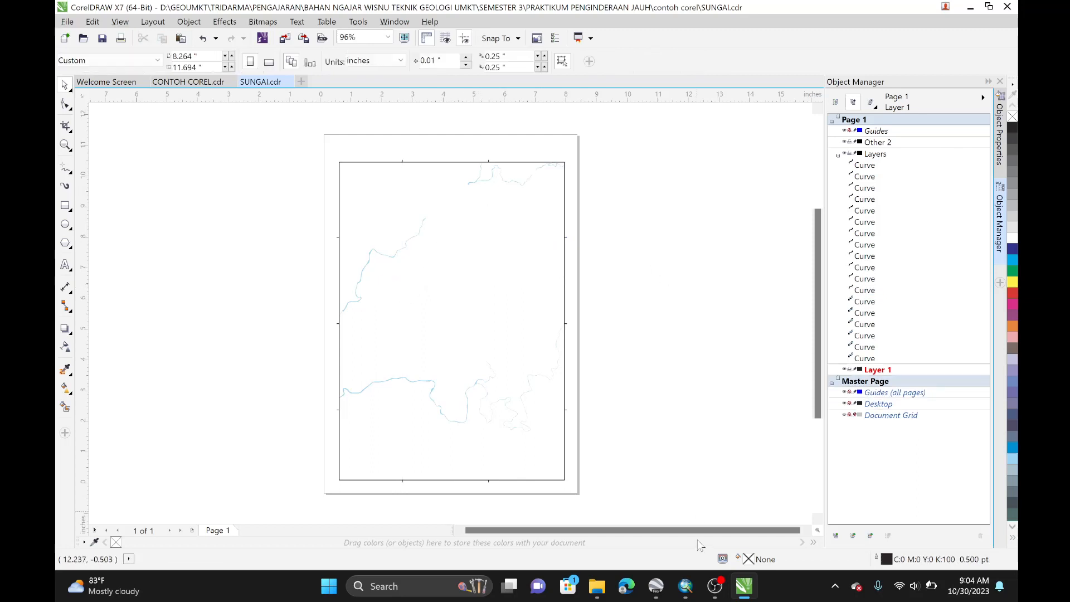
Step: Group all remaining objects of the SUNGAI drawing together
drag(664, 507, 294, 145)
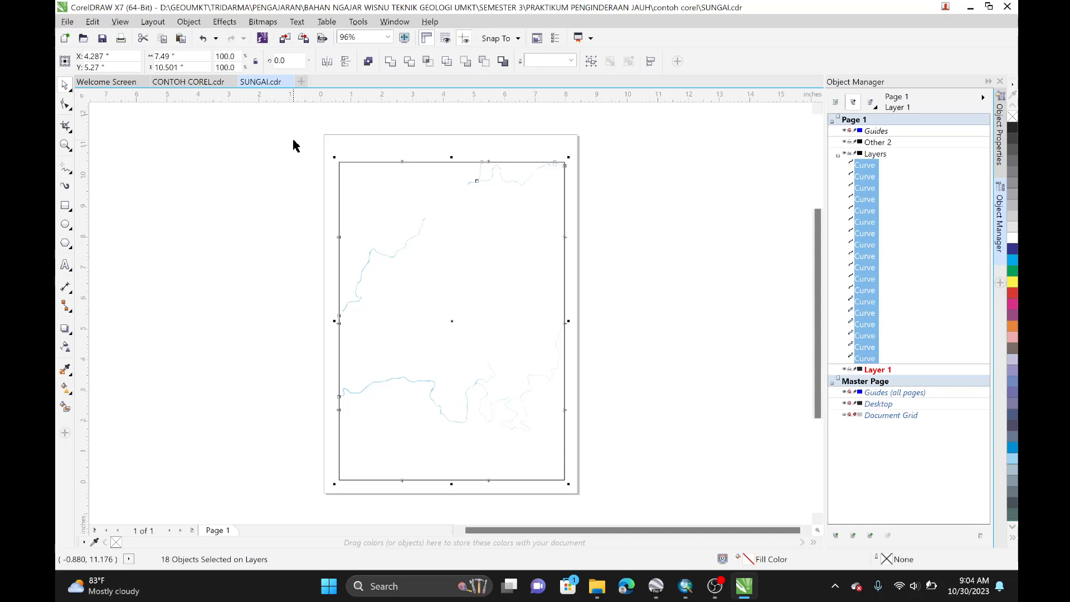
key(ctrl+g)
click(293, 146)
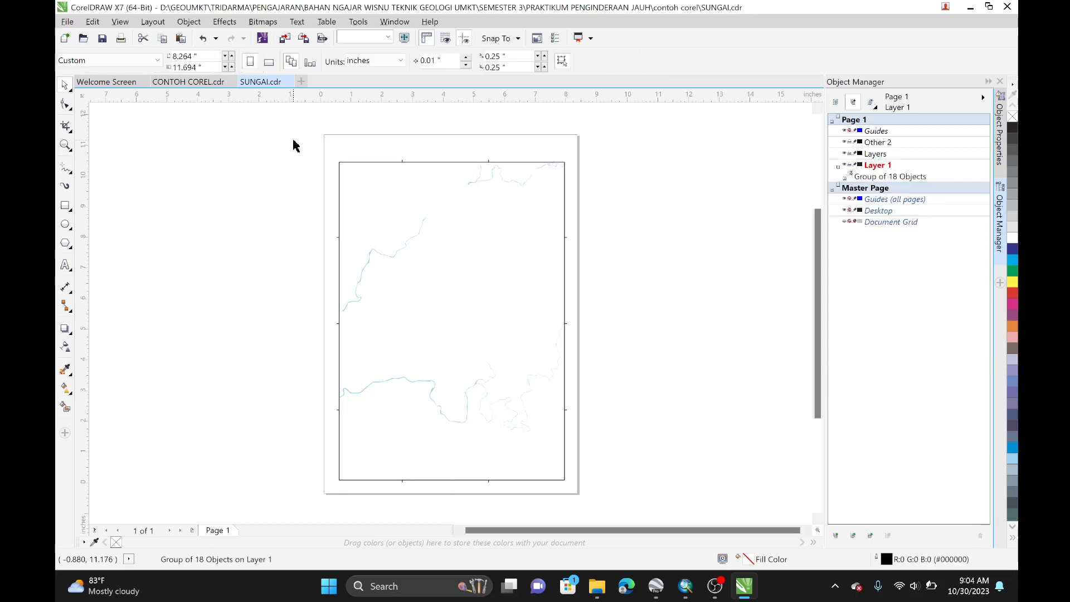
Step: Copy the river group into the SUNGAI layer of CONTOH COREL, locking the KONTUR layer
click(369, 247)
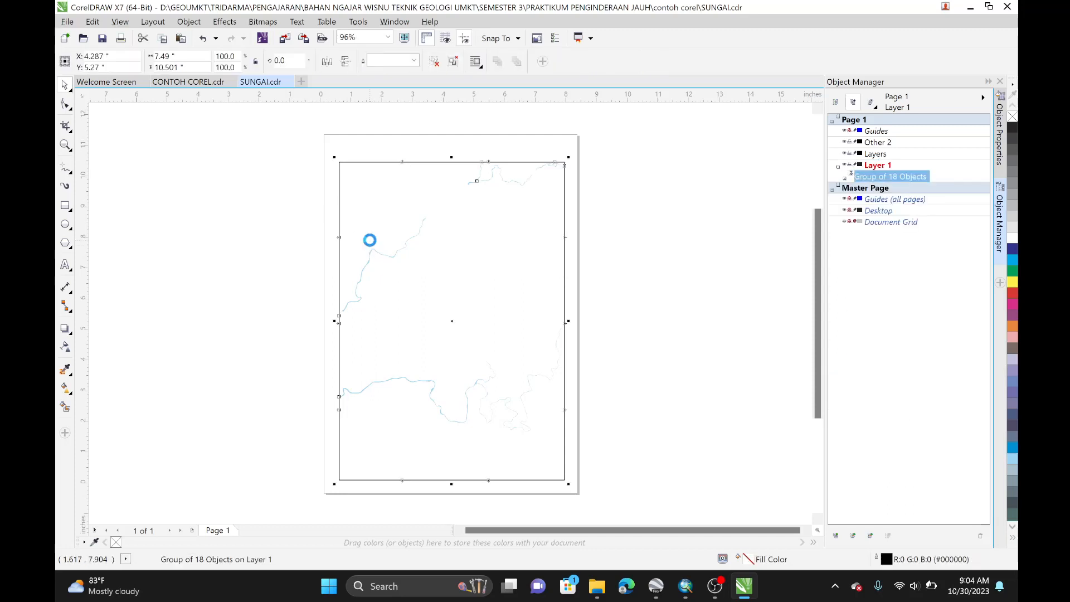
click(187, 81)
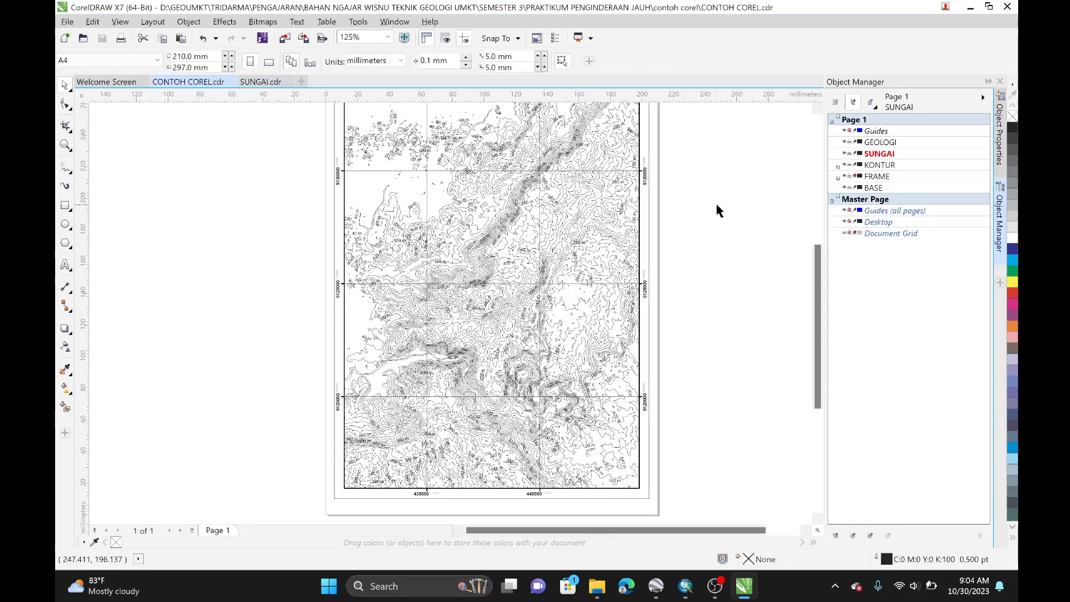
click(893, 158)
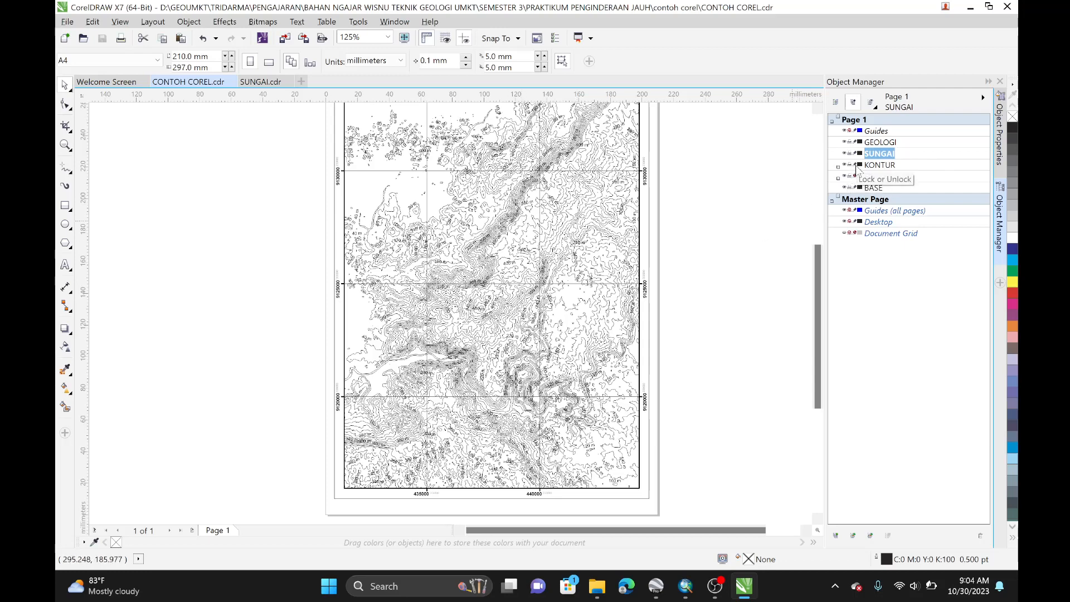
click(855, 166)
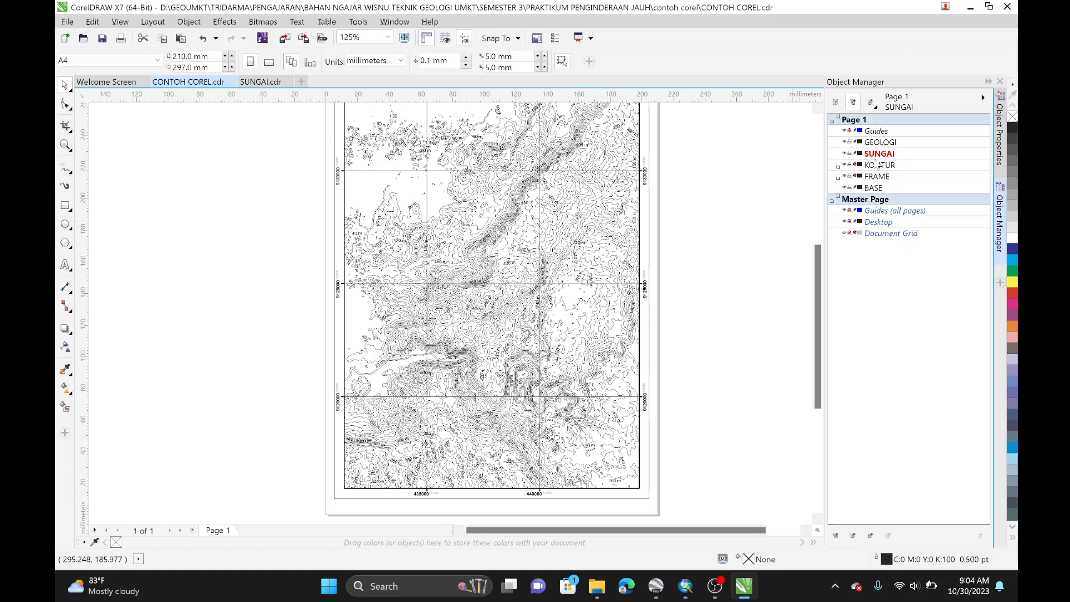
click(877, 156)
click(628, 237)
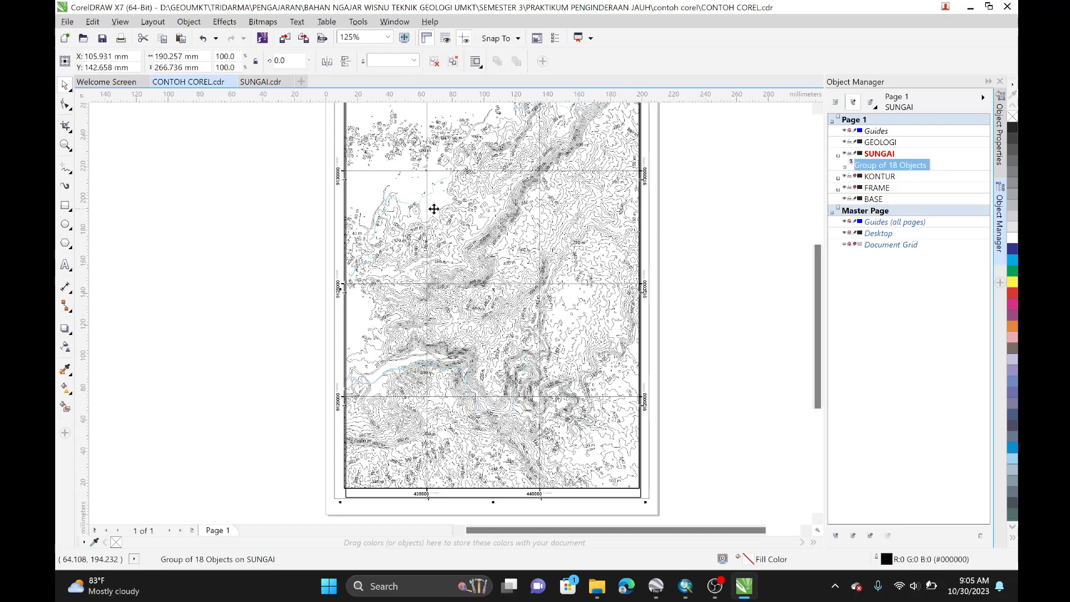
Step: Lock the SUNGAI layer in CONTOH COREL and close the SUNGAI drawing
scroll(501, 279, up, 3)
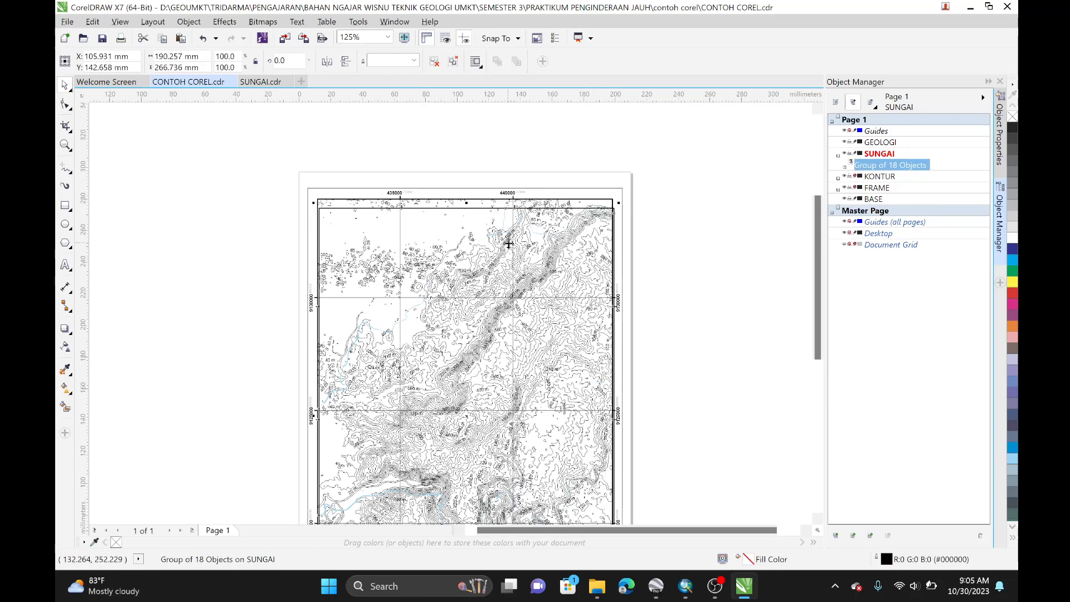
click(673, 210)
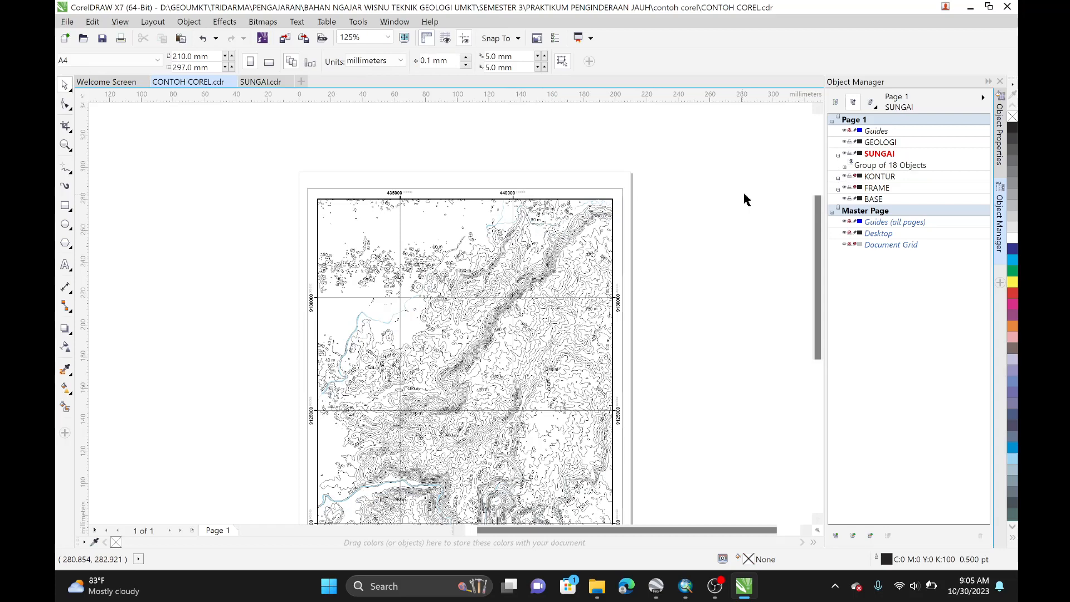
click(854, 155)
click(838, 157)
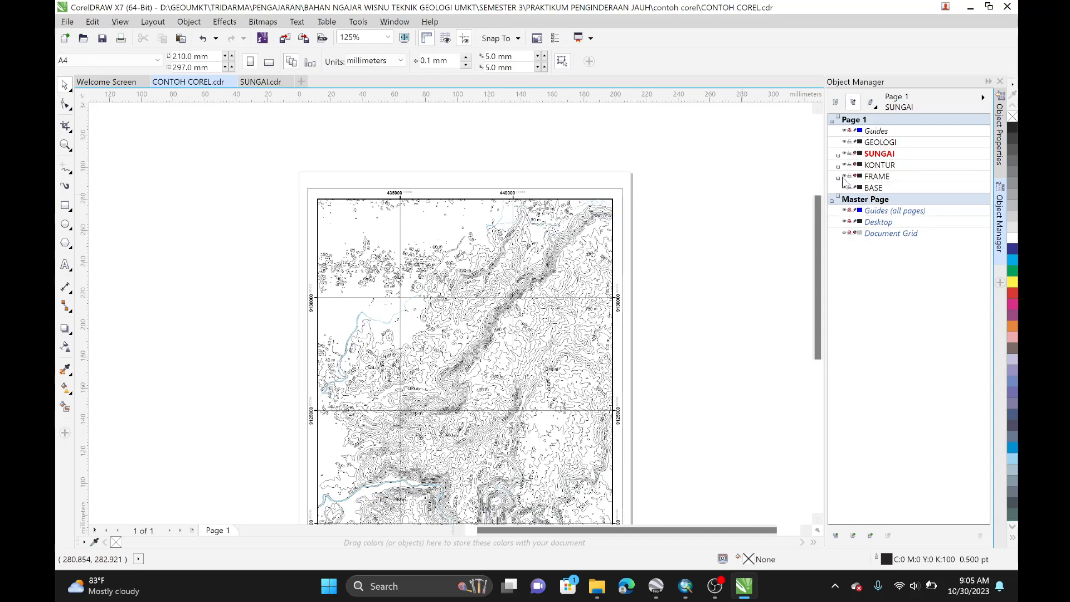
scroll(679, 277, down, 2)
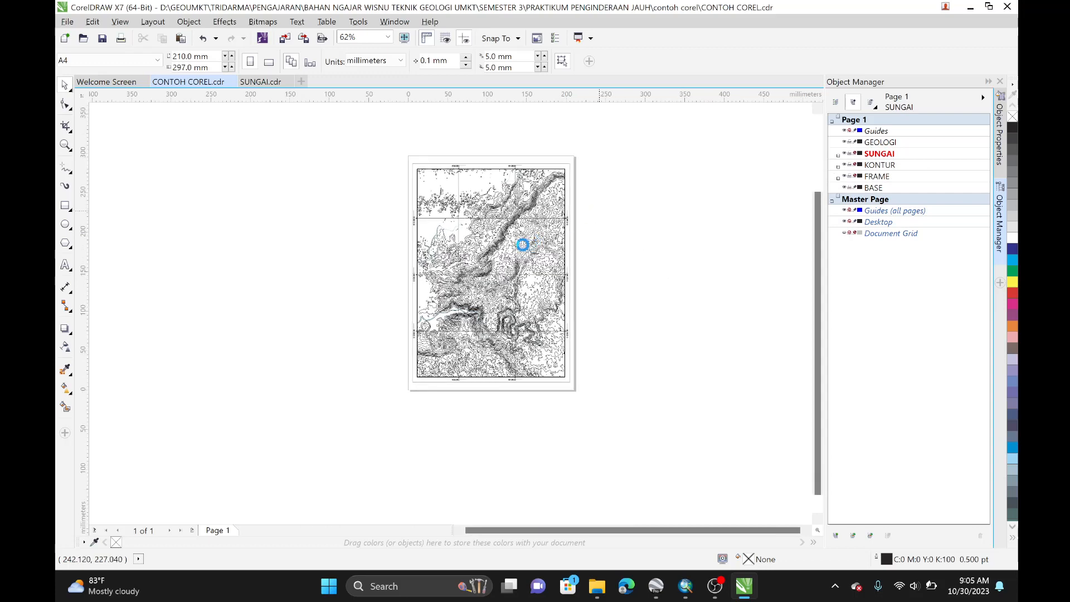
scroll(462, 223, up, 2)
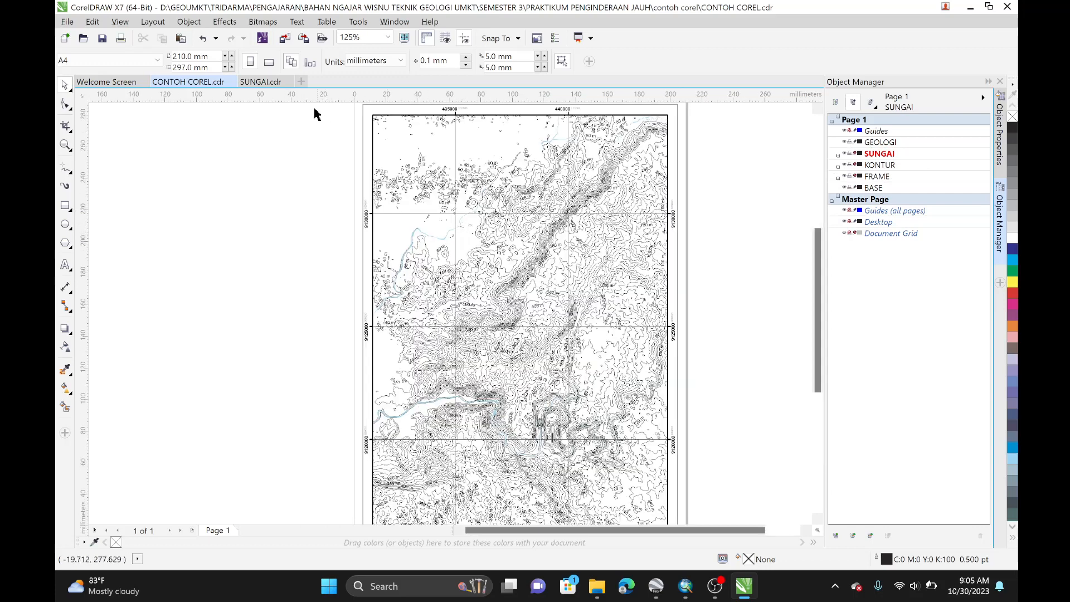
click(291, 82)
click(534, 312)
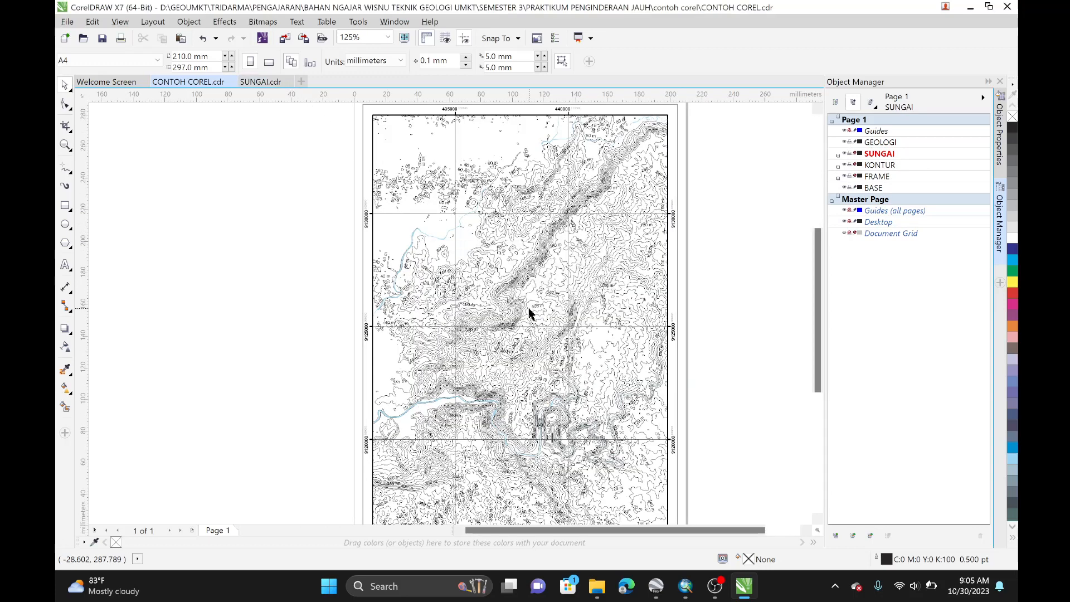
Step: Open the GEOLOGI PDF, importing its text as Text
click(67, 21)
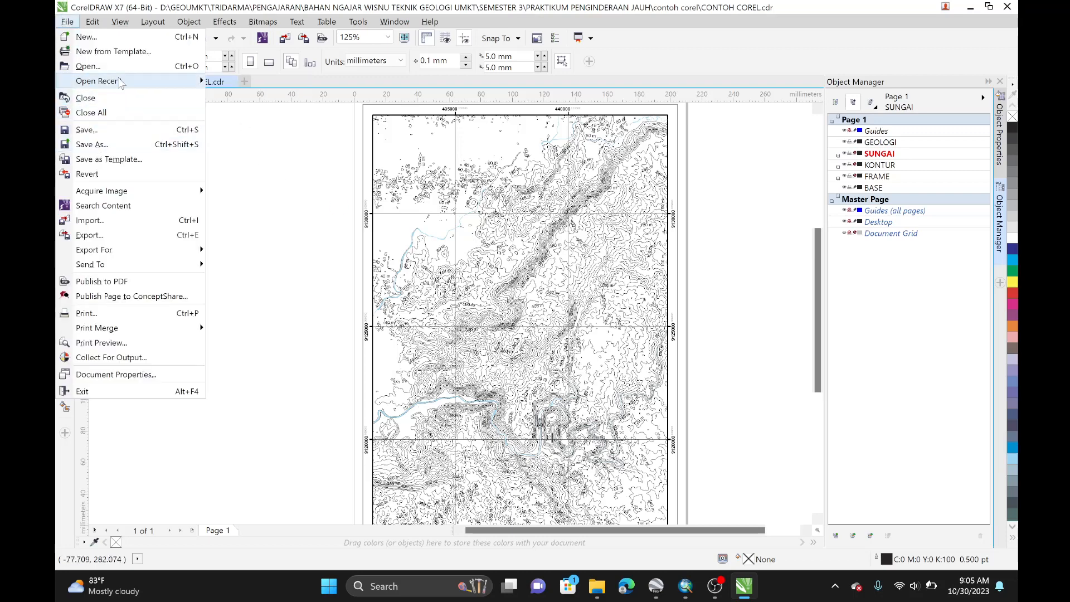
click(88, 65)
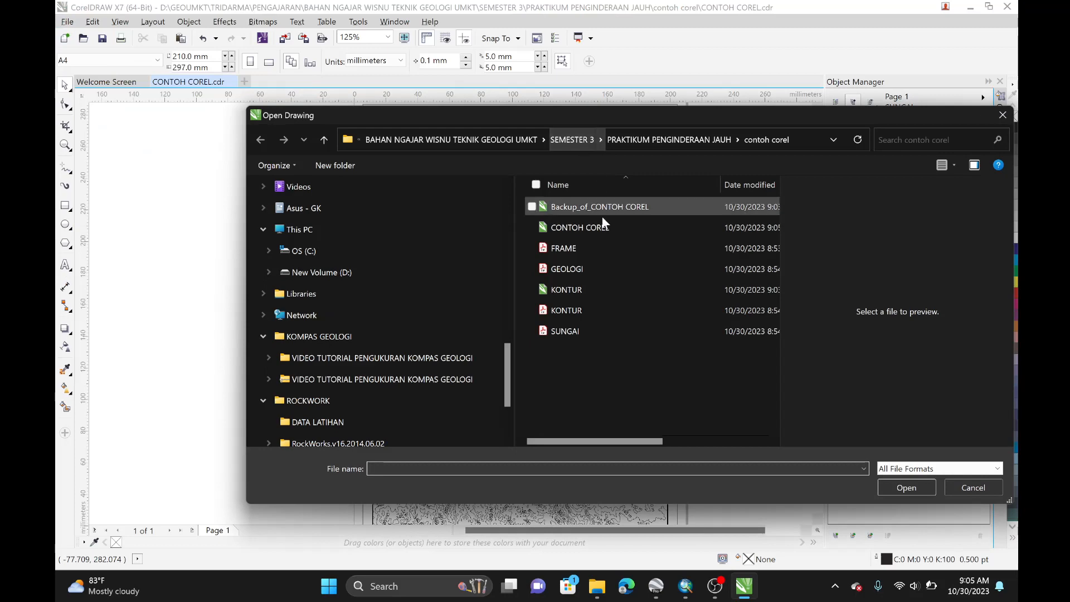
click(605, 268)
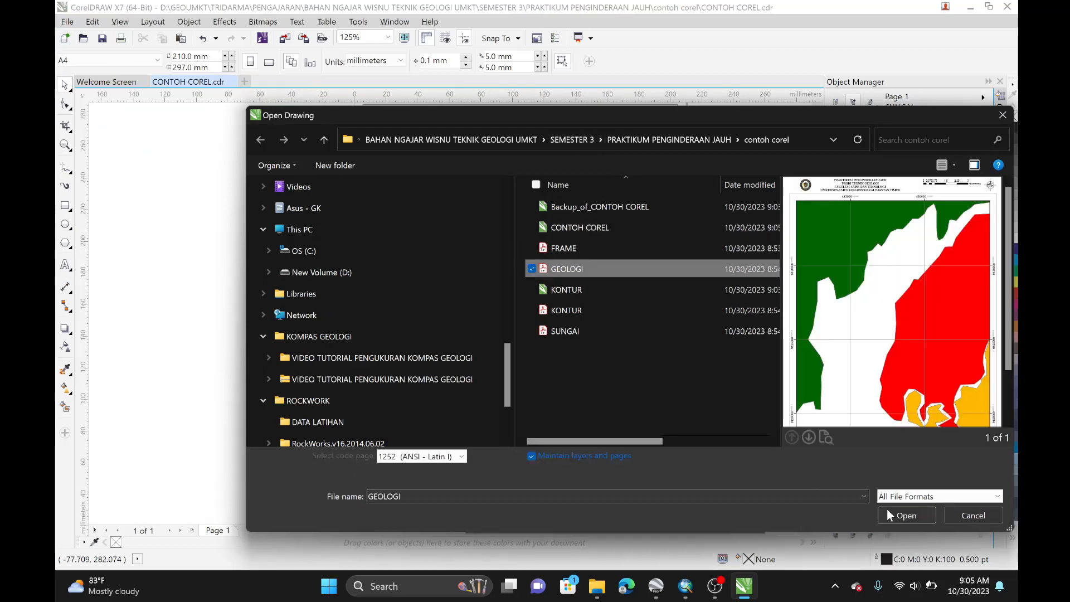
click(889, 511)
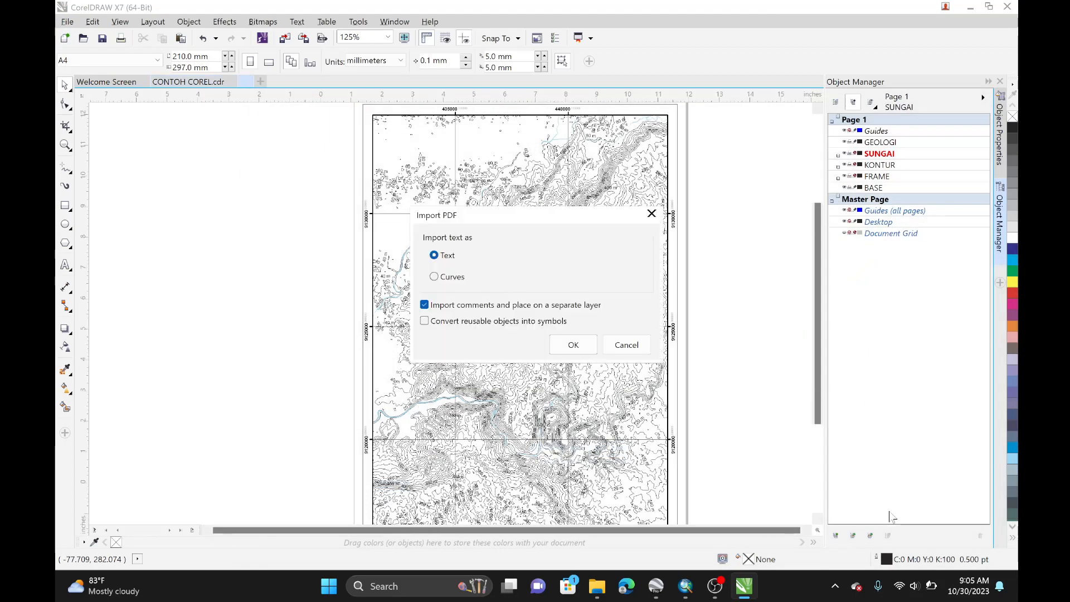
click(574, 345)
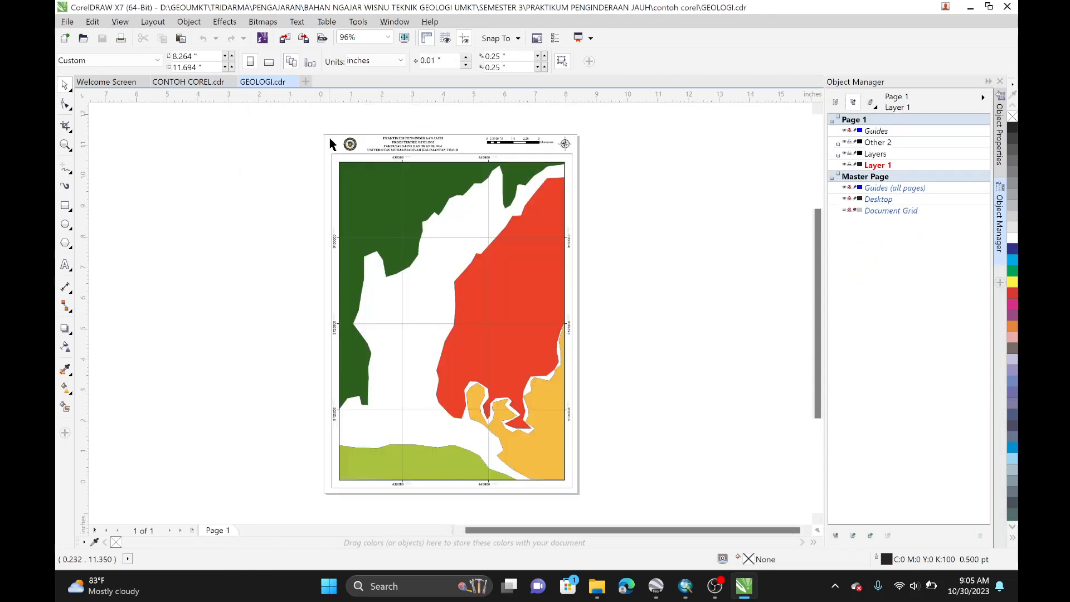
Step: Delete the title header and the outer border line from the GEOLOGI drawing
drag(313, 127, 613, 146)
key(Delete)
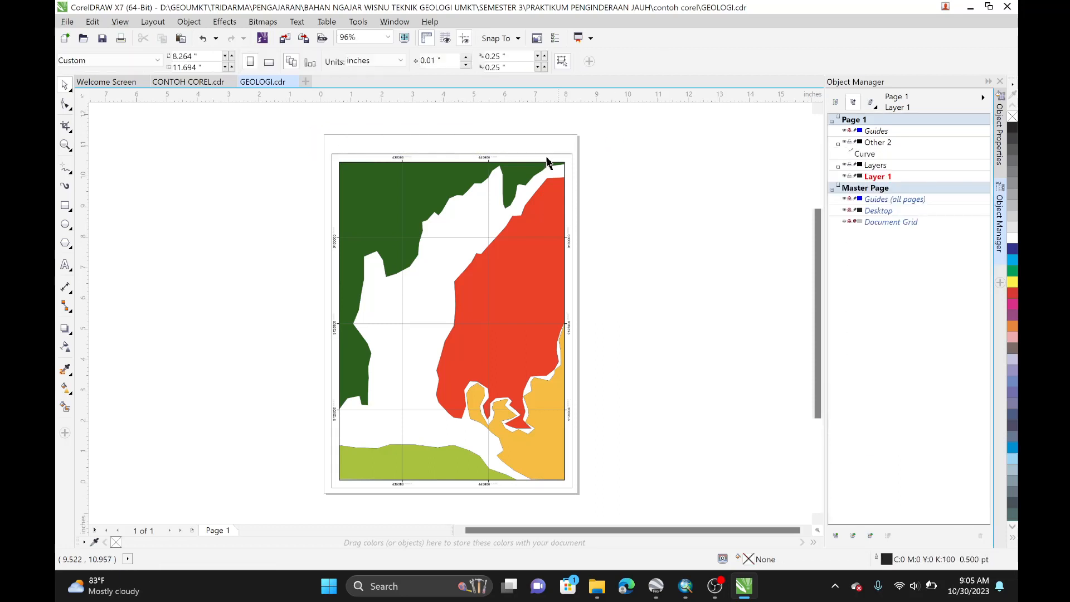
click(358, 162)
key(Delete)
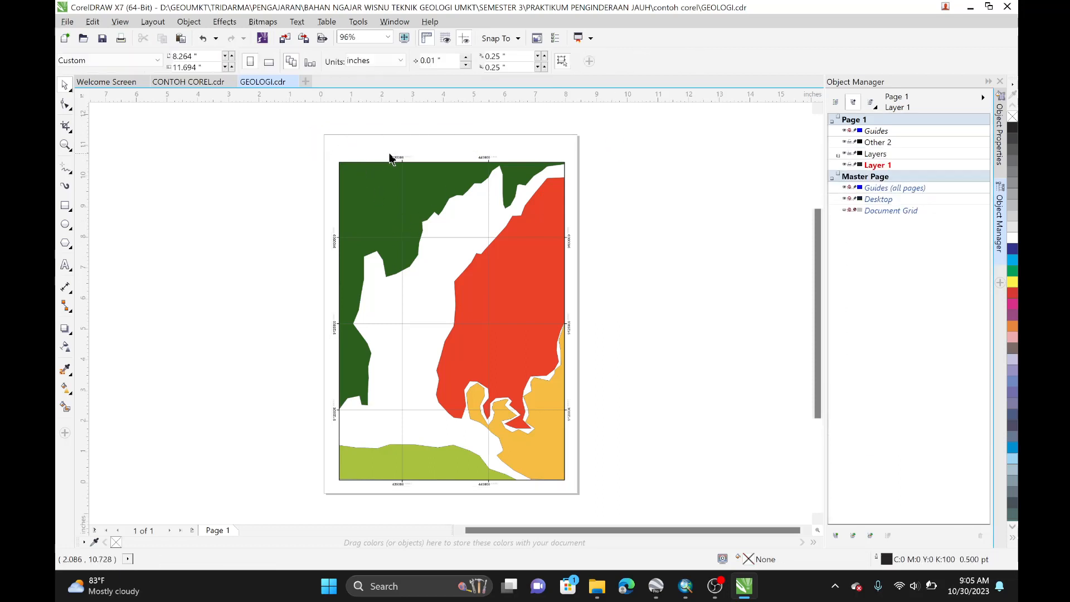
Step: Delete the top, left-side, bottom and right-side coordinate labels of the GEOLOGI map
drag(360, 145, 606, 159)
key(Delete)
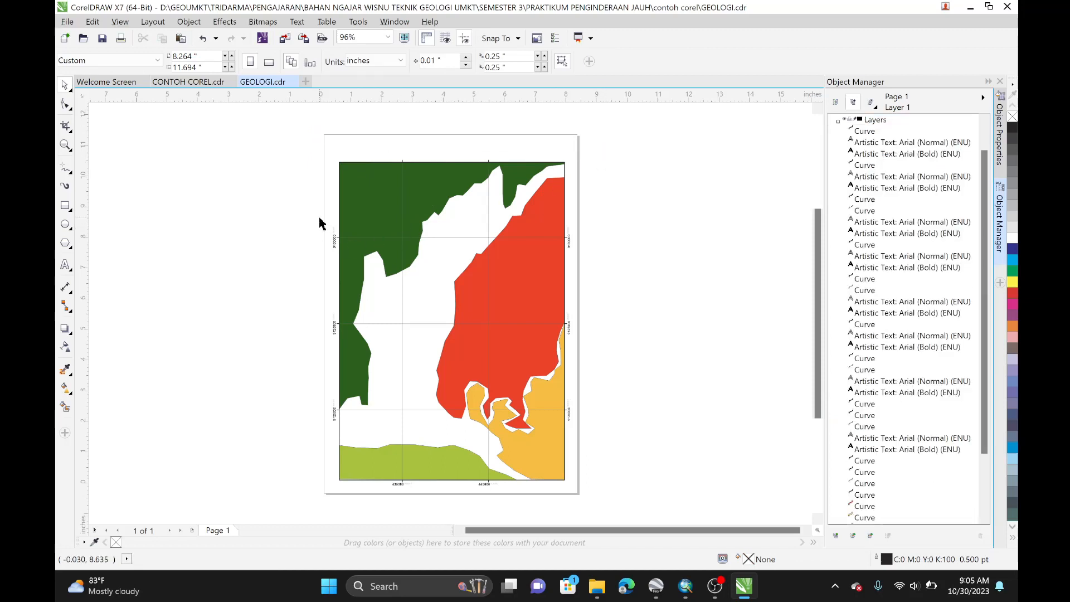
drag(320, 223, 336, 453)
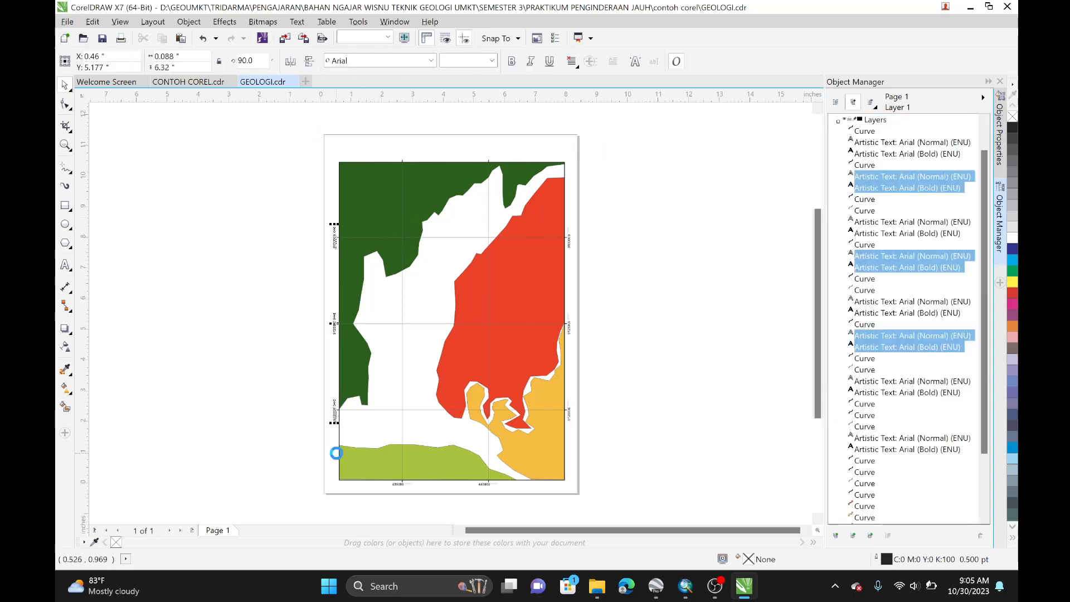
key(Delete)
drag(367, 495, 529, 488)
key(Delete)
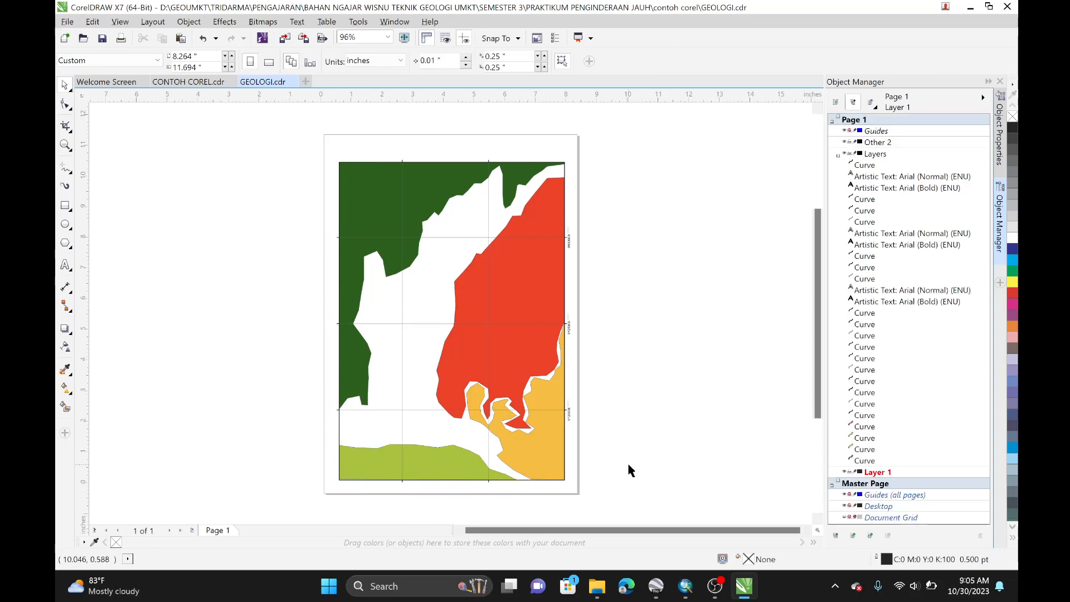
drag(628, 464, 566, 210)
key(Delete)
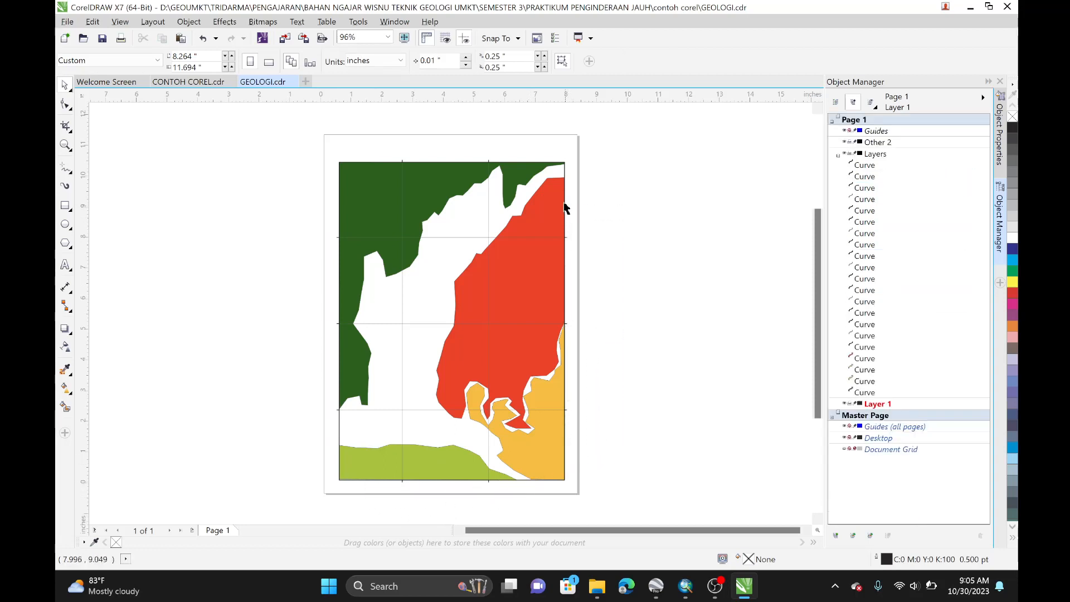
Step: Delete the grid lines crossing the GEOLOGI map one by one
click(490, 220)
key(Delete)
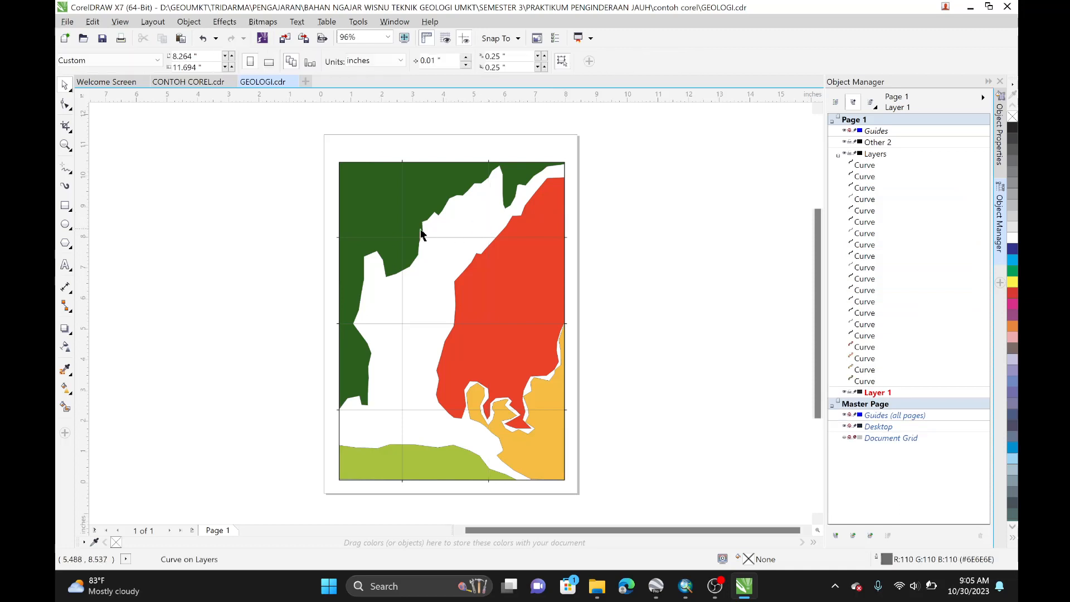
click(403, 233)
key(Delete)
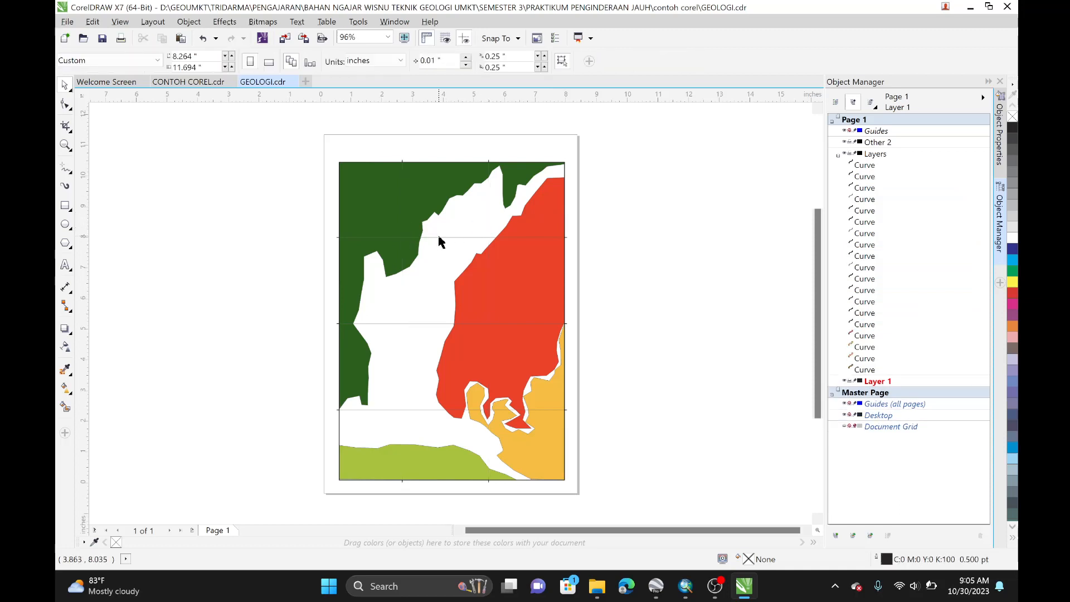
click(440, 241)
key(Delete)
click(447, 323)
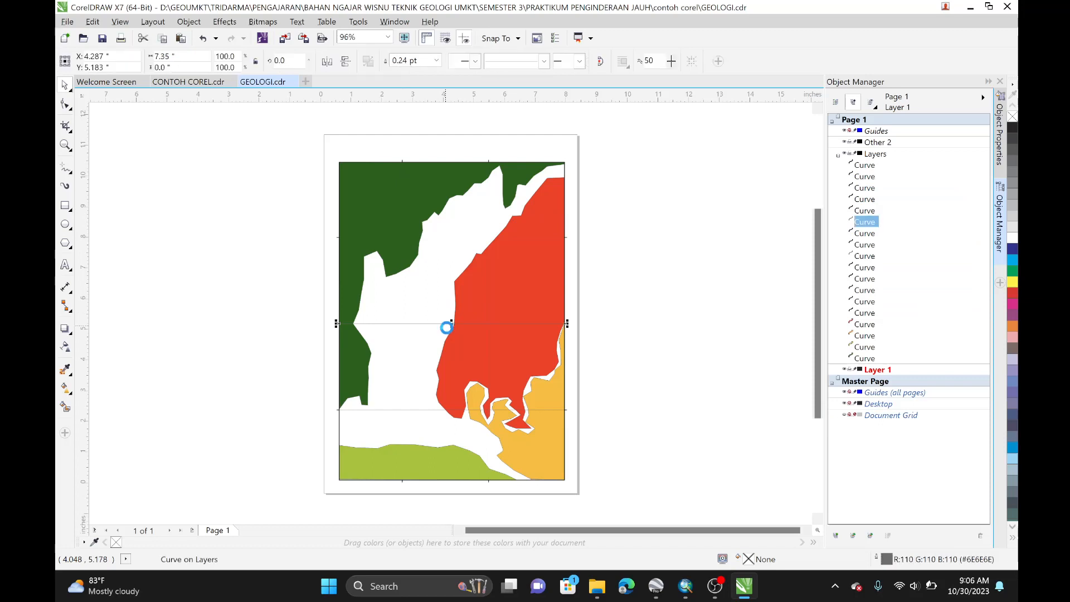
key(Delete)
click(432, 410)
key(Delete)
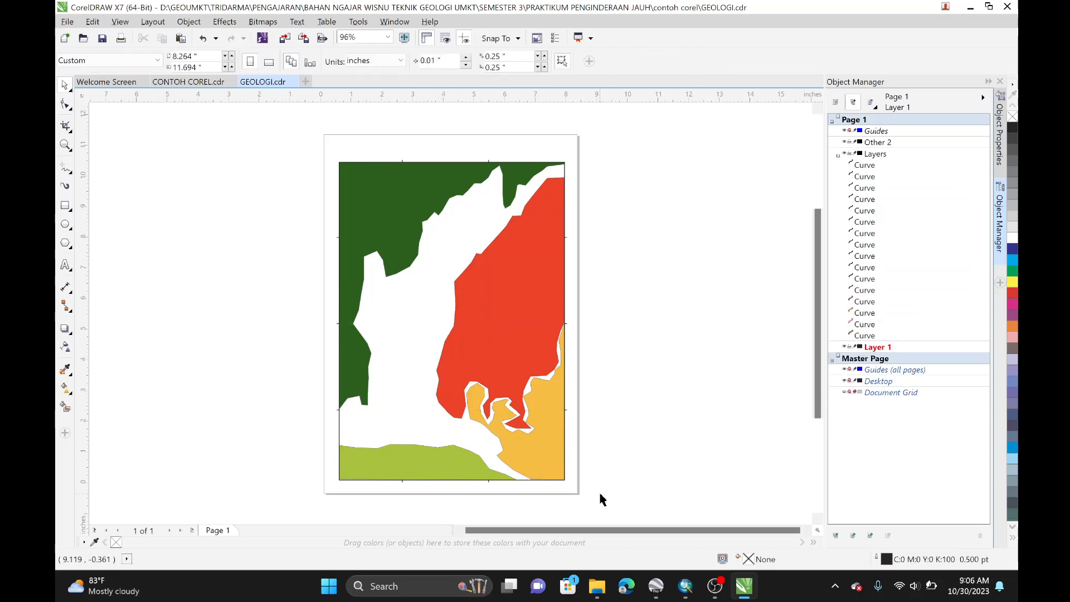
Step: Select all remaining geology shapes and group them
drag(600, 497, 305, 140)
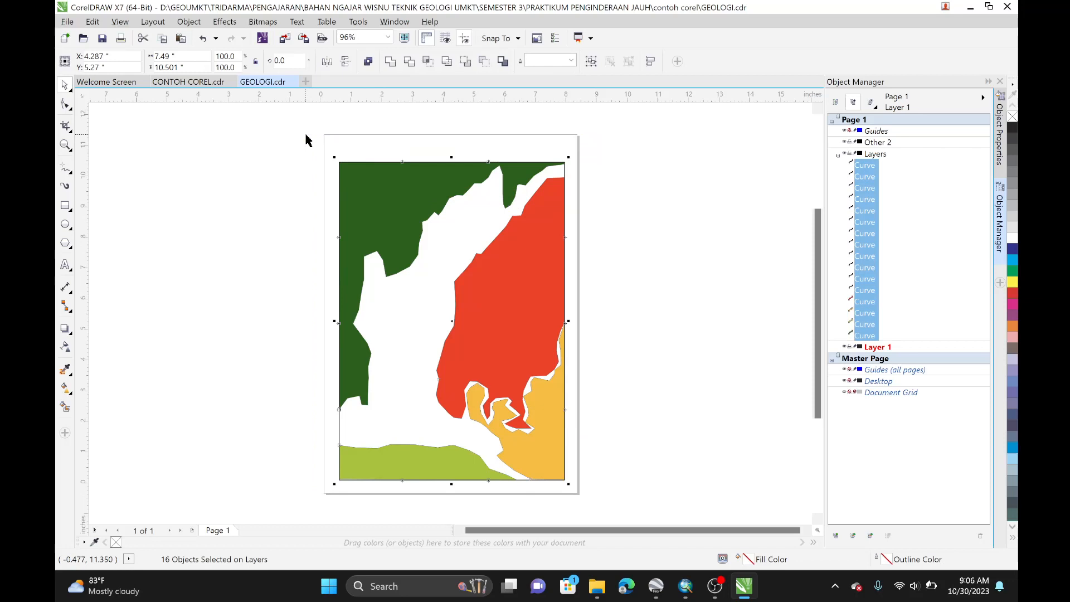
key(ctrl+g)
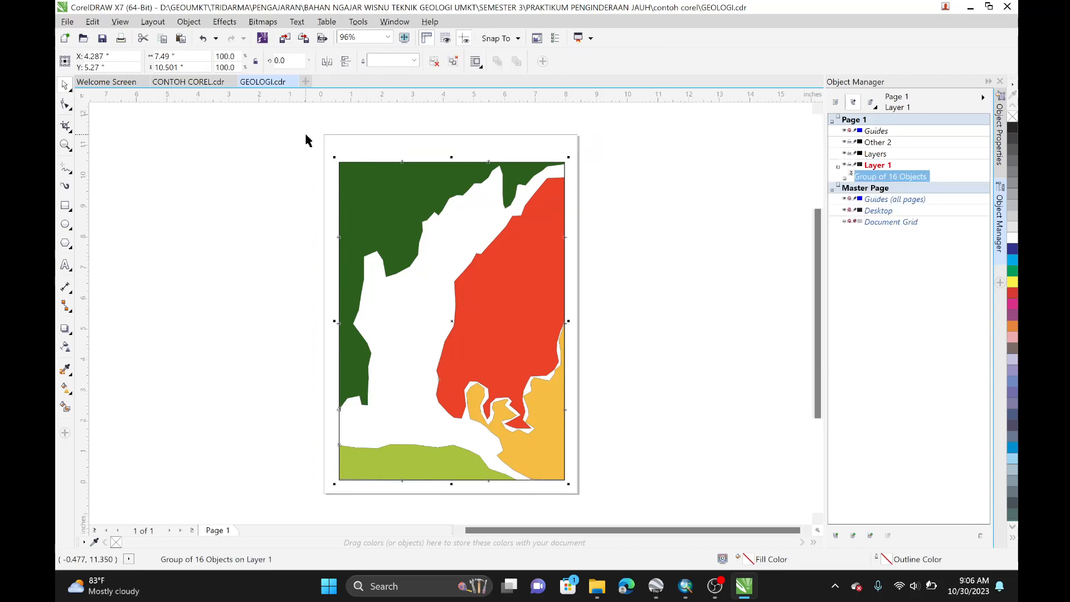
Step: Paste the geology group into the GEOLOGI layer of the CONTOH COREL drawing
click(193, 82)
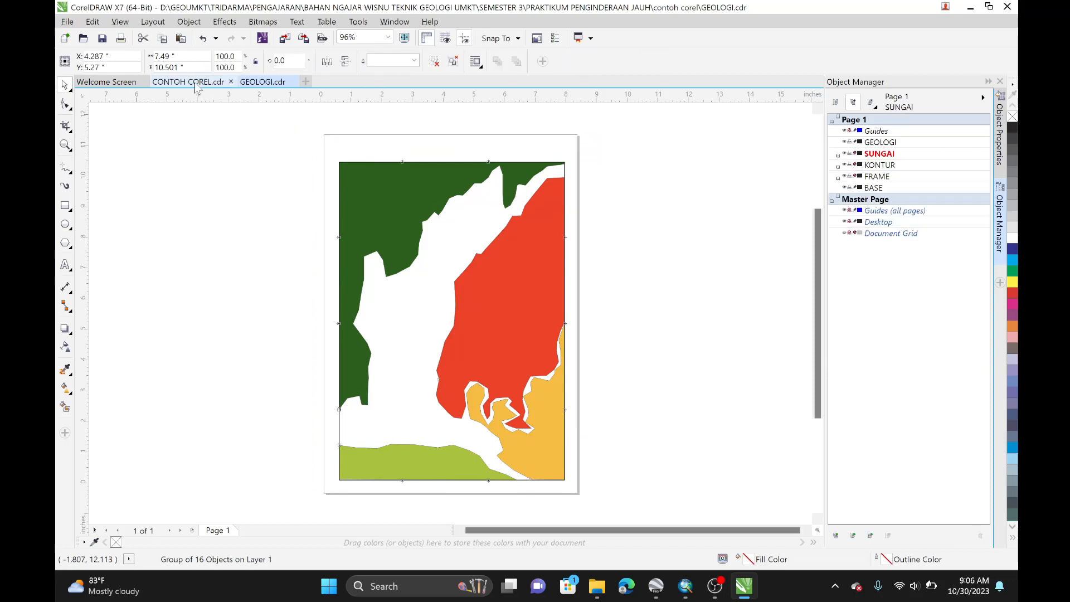
click(886, 146)
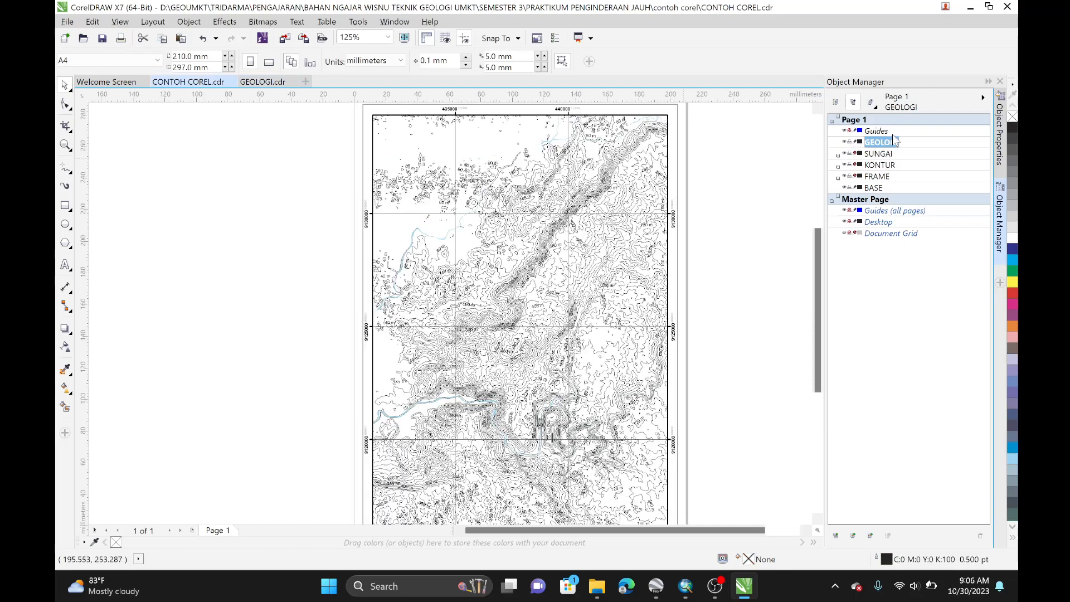
key(ctrl+v)
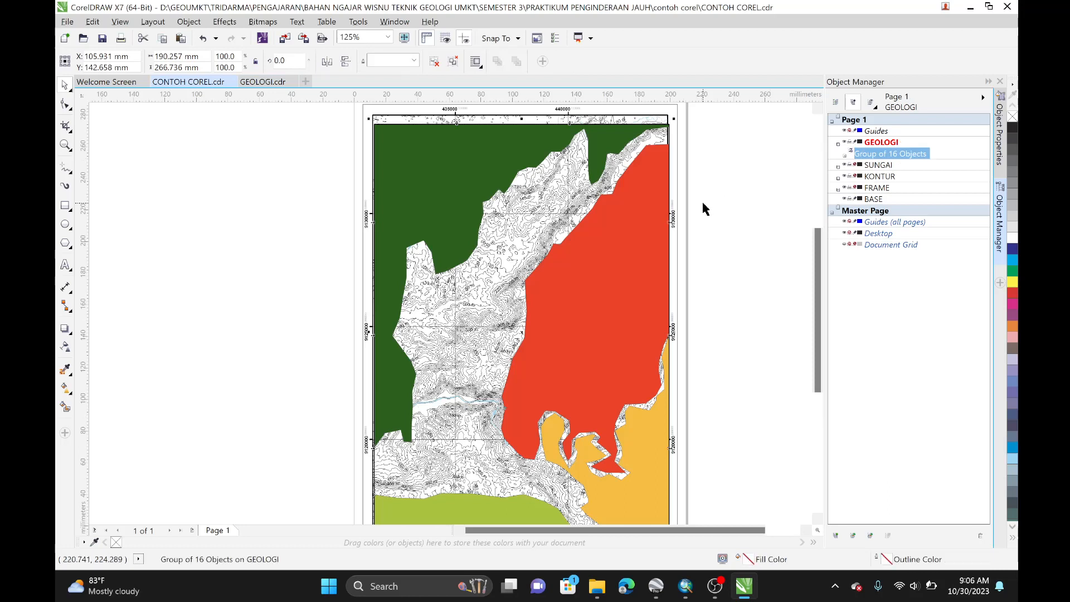
Step: Center the pasted geology group on the page and lock the GEOLOGI layer
key(p)
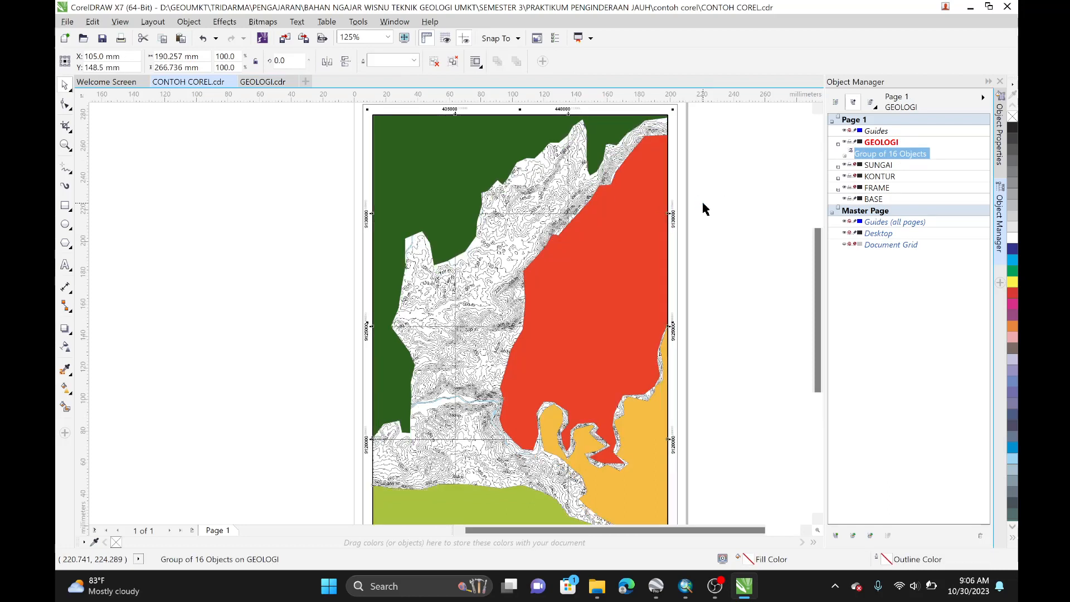
click(839, 145)
click(854, 142)
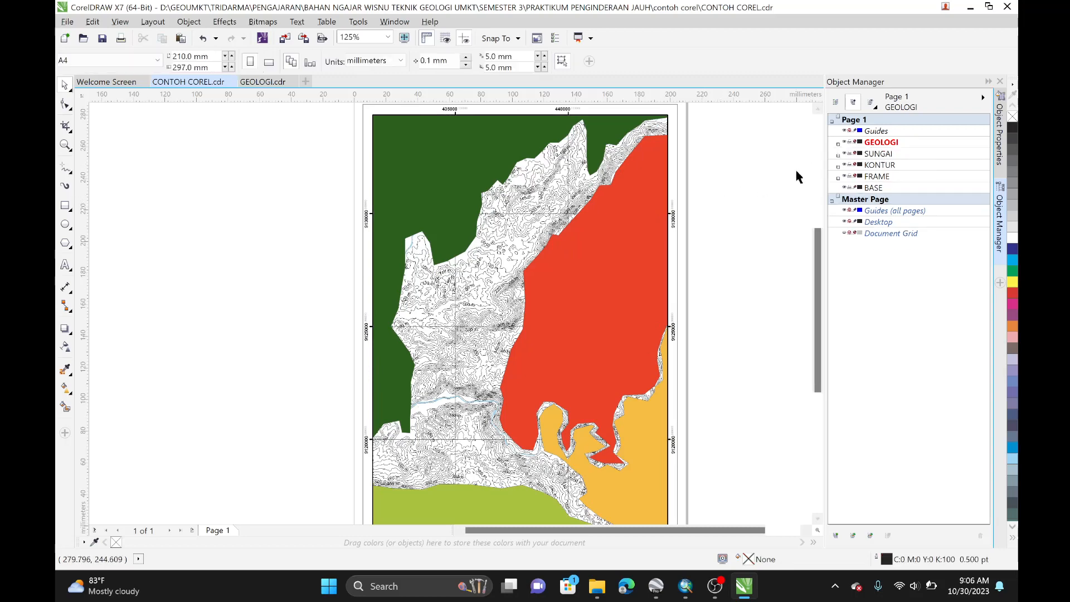
Step: Compare the CorelDRAW map against the ArcMap layout view
scroll(623, 187, down, 1)
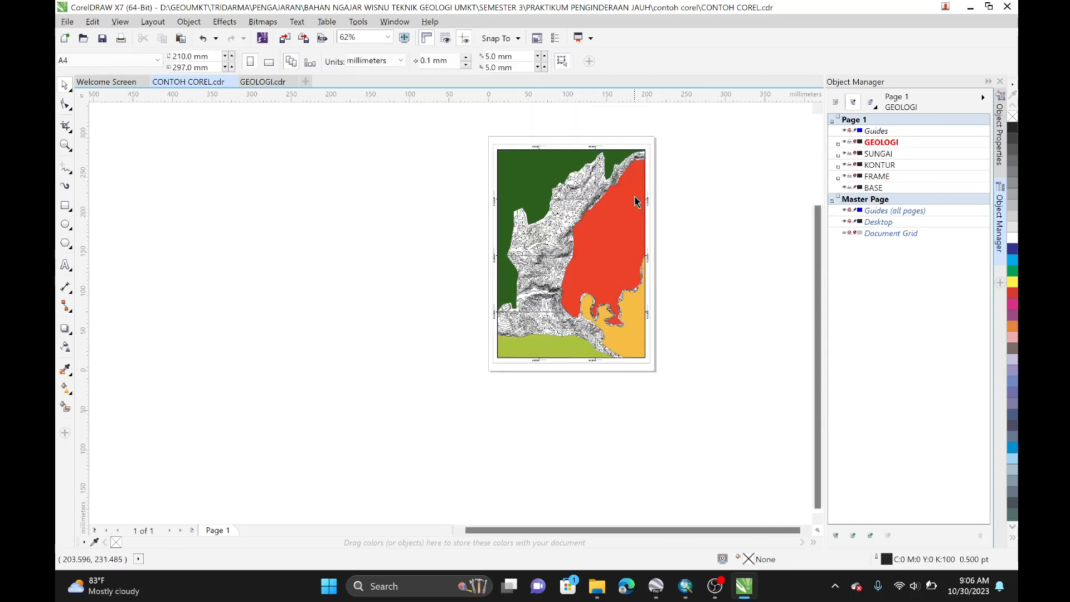
scroll(622, 220, up, 1)
drag(627, 214, 546, 201)
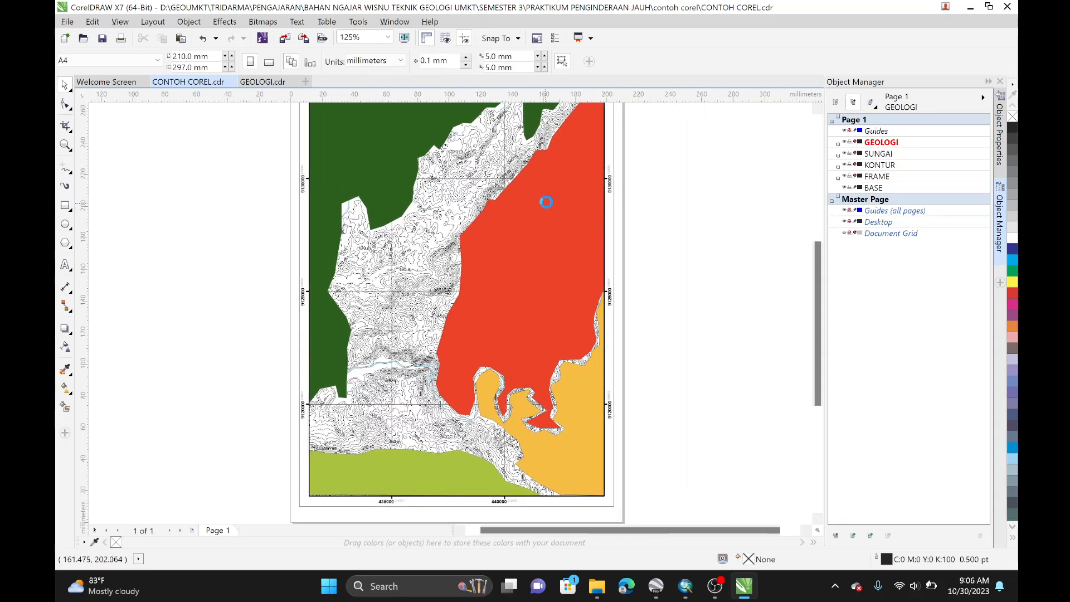
scroll(455, 202, down, 1)
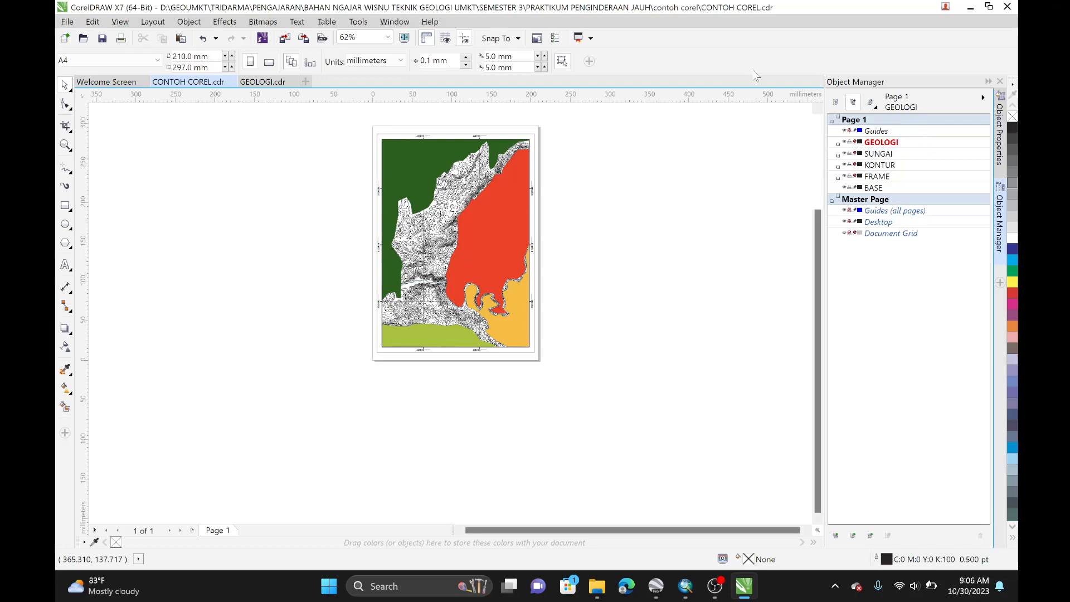
click(681, 594)
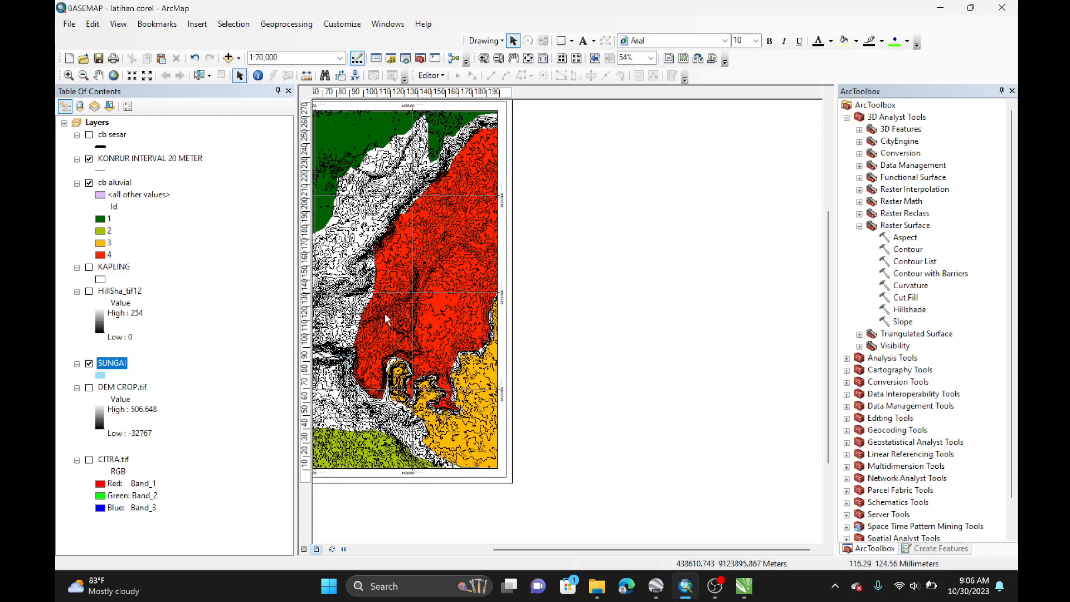
drag(527, 386, 693, 410)
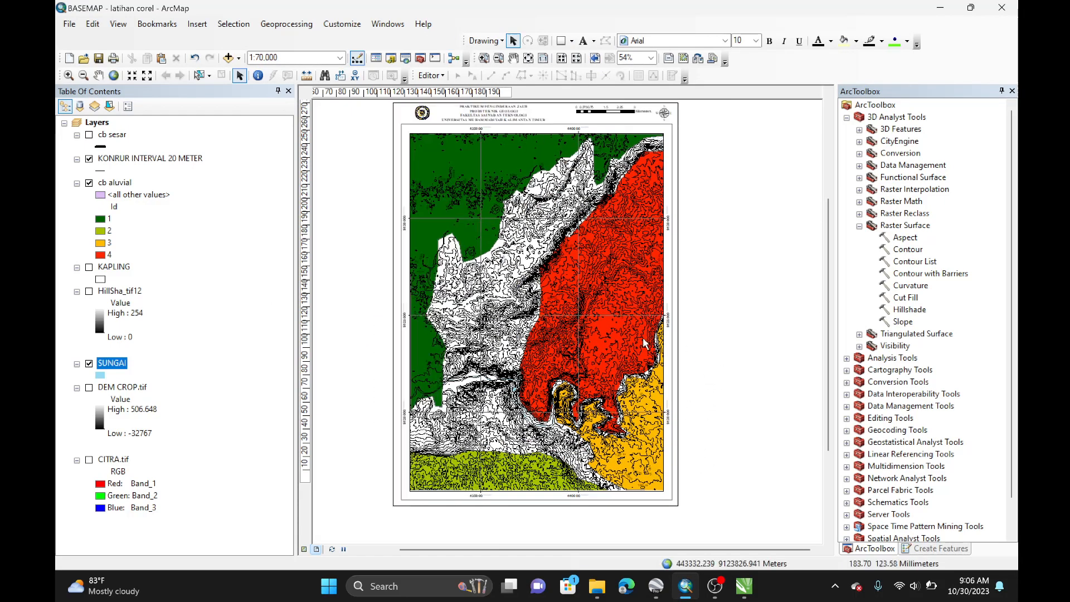
click(743, 587)
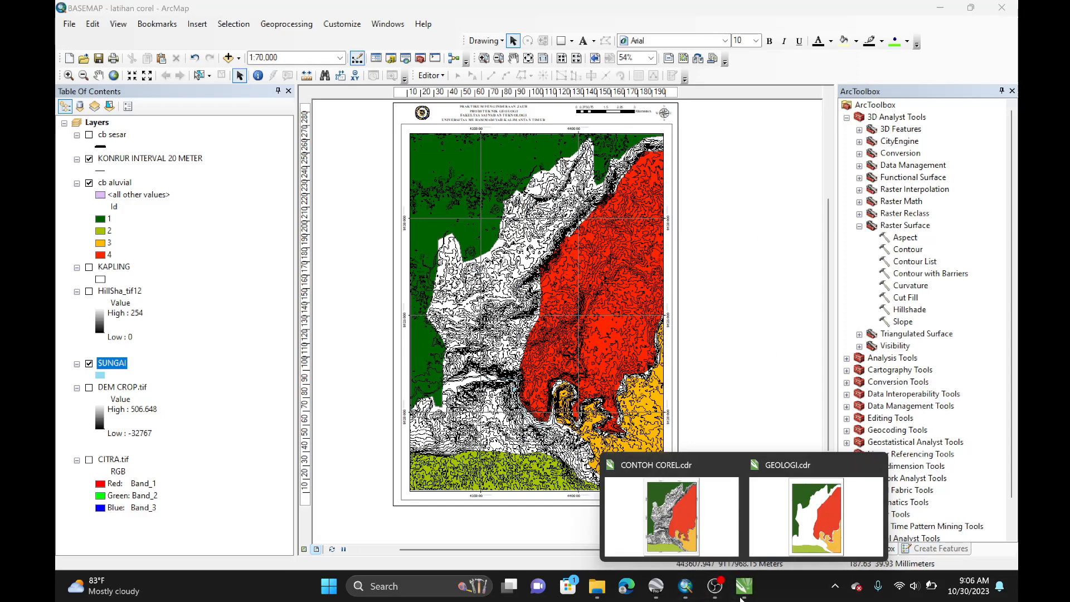
click(710, 533)
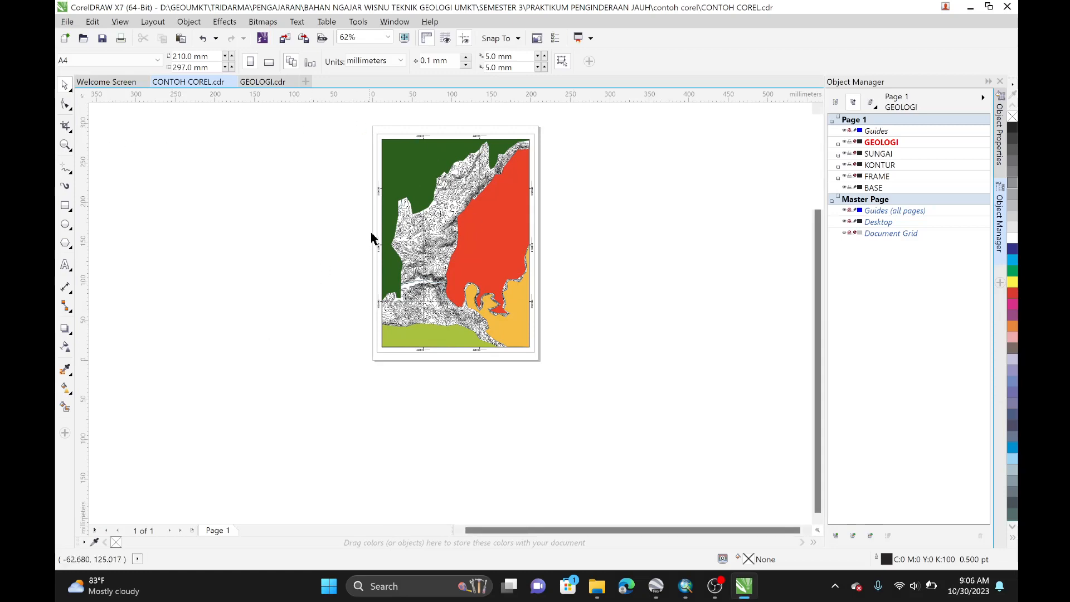
scroll(262, 168, up, 1)
scroll(461, 254, down, 1)
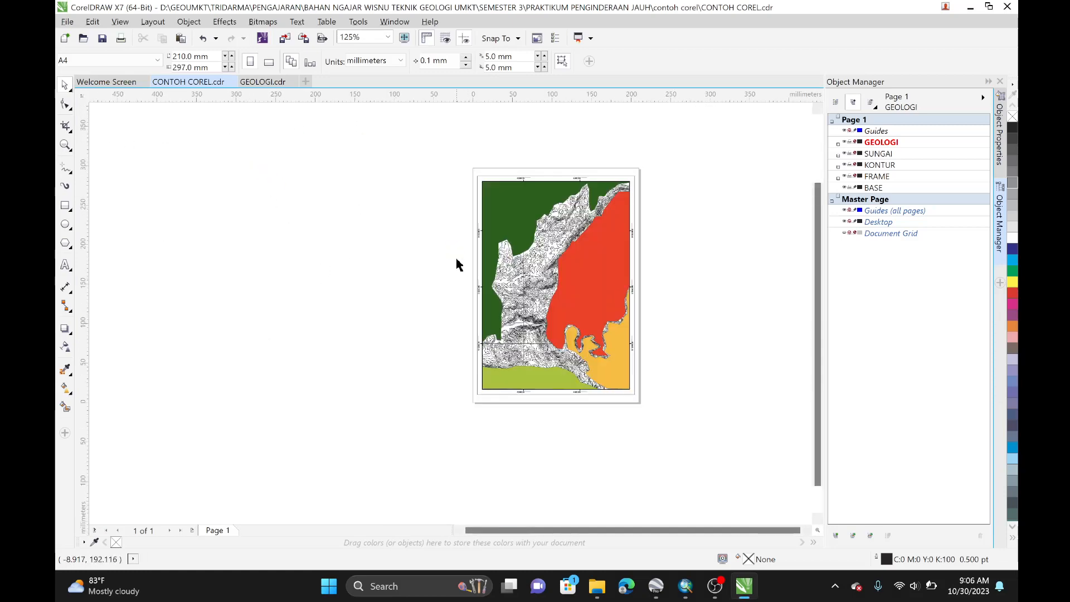
drag(706, 298, 583, 311)
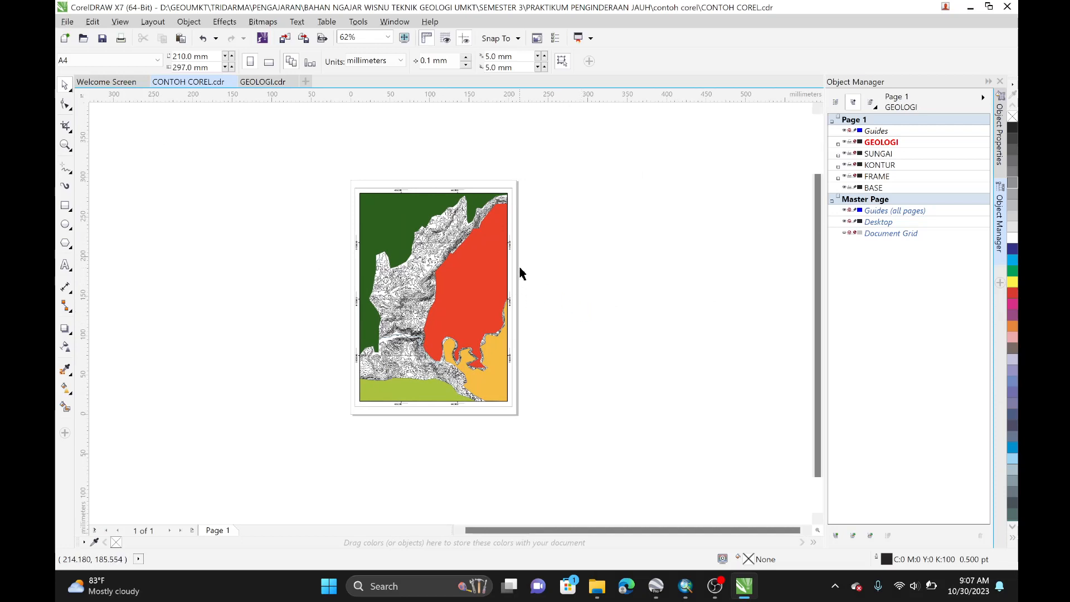
Step: Set the page size to A3 in landscape orientation
click(162, 65)
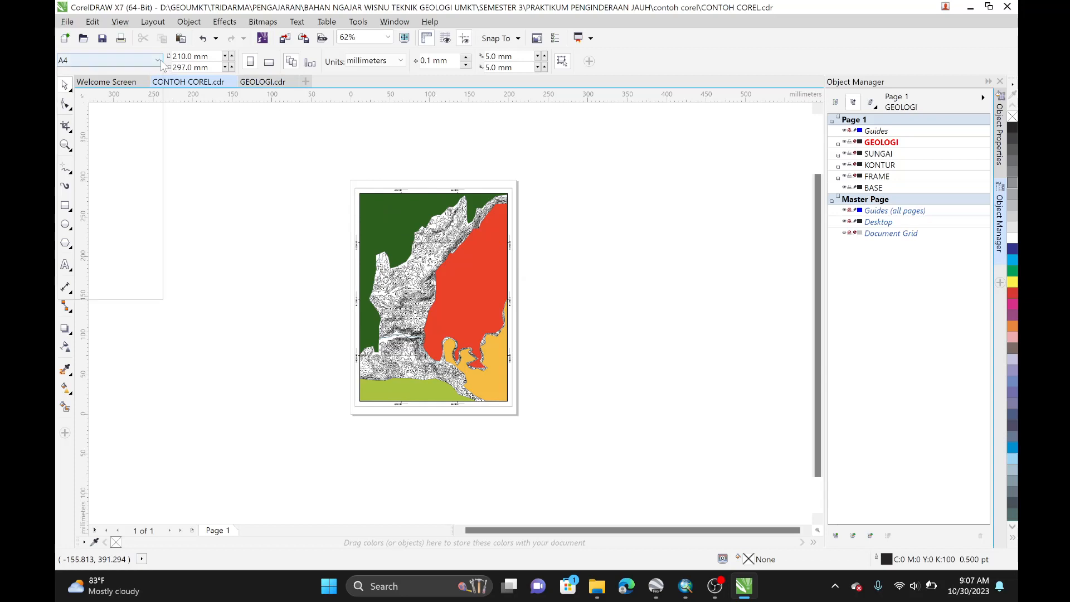
click(139, 115)
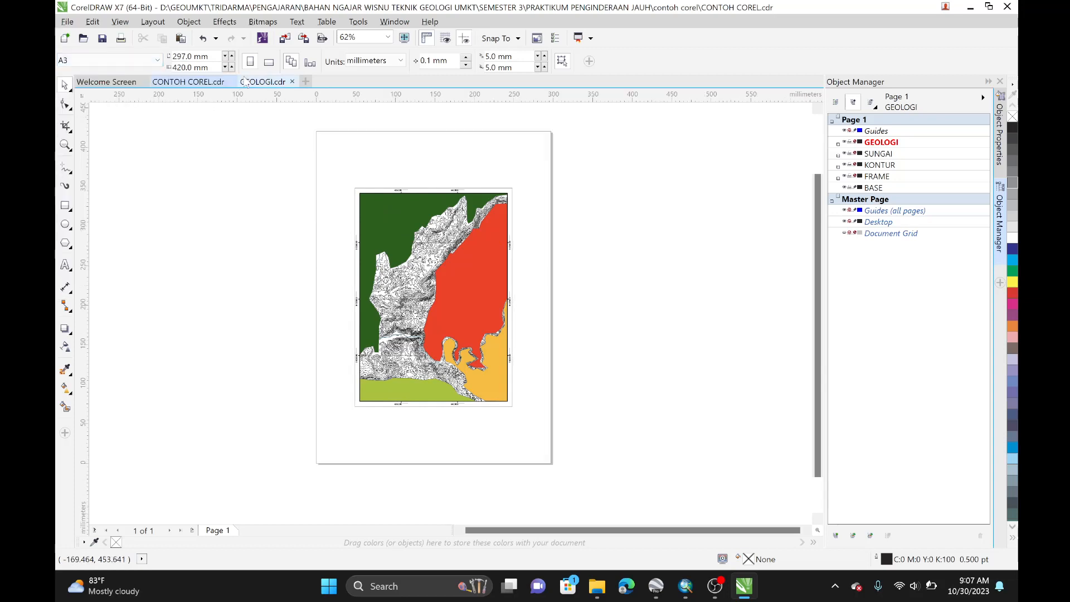
click(268, 61)
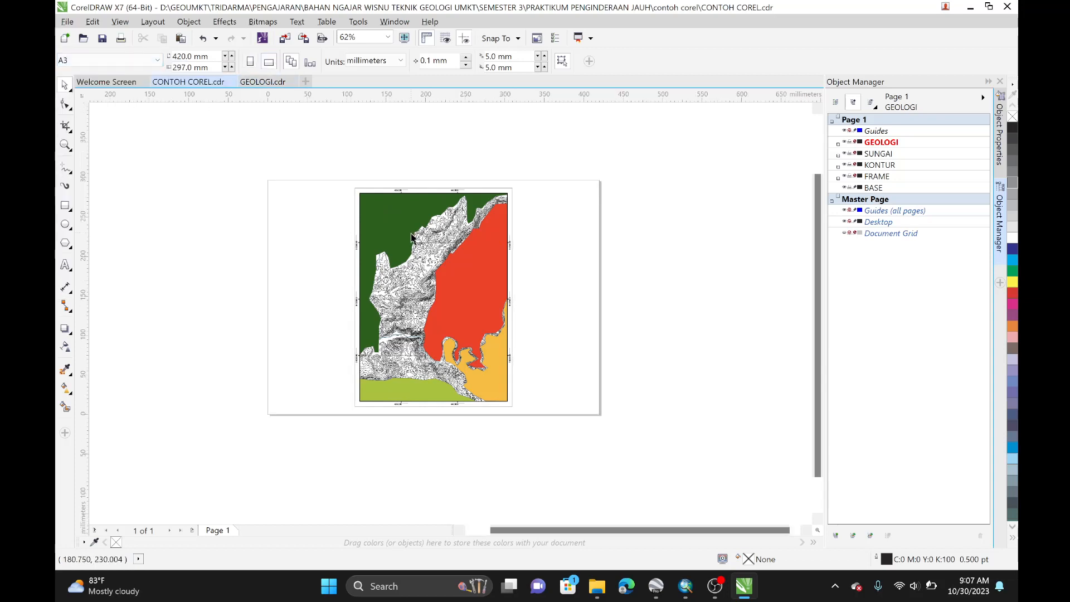
drag(333, 166, 557, 454)
Step: Move the GEOLOGI layer down below FRAME, directly above BASE
drag(884, 146, 888, 185)
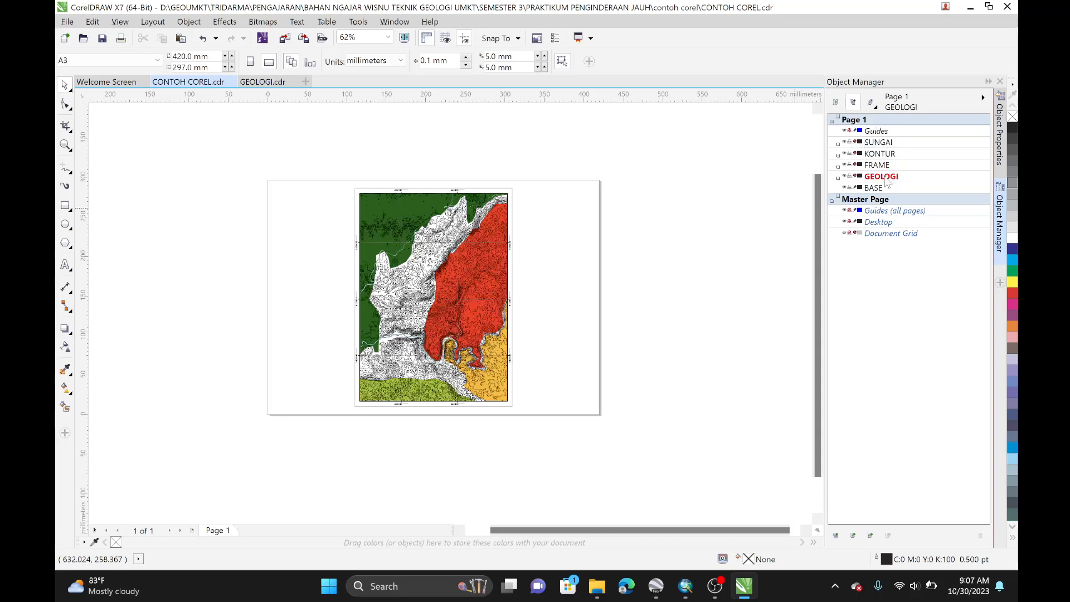
mouse_move(893, 177)
mouse_down()
mouse_move(889, 139)
mouse_move(894, 176)
mouse_up()
click(845, 177)
click(845, 177)
Step: Duplicate Page 1 after itself, copying layers and their contents
right_click(223, 533)
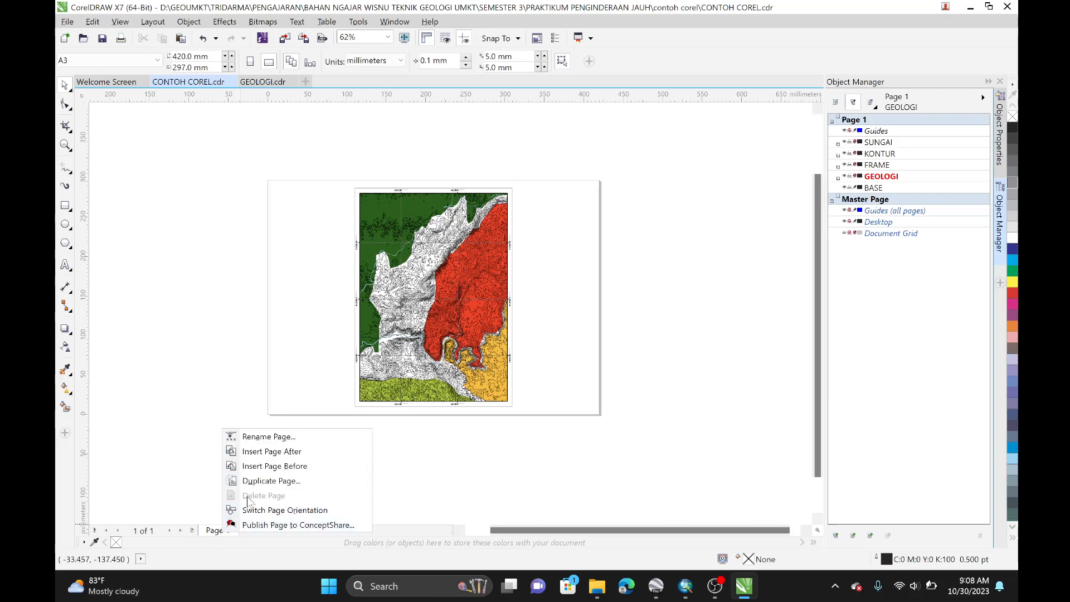
click(260, 482)
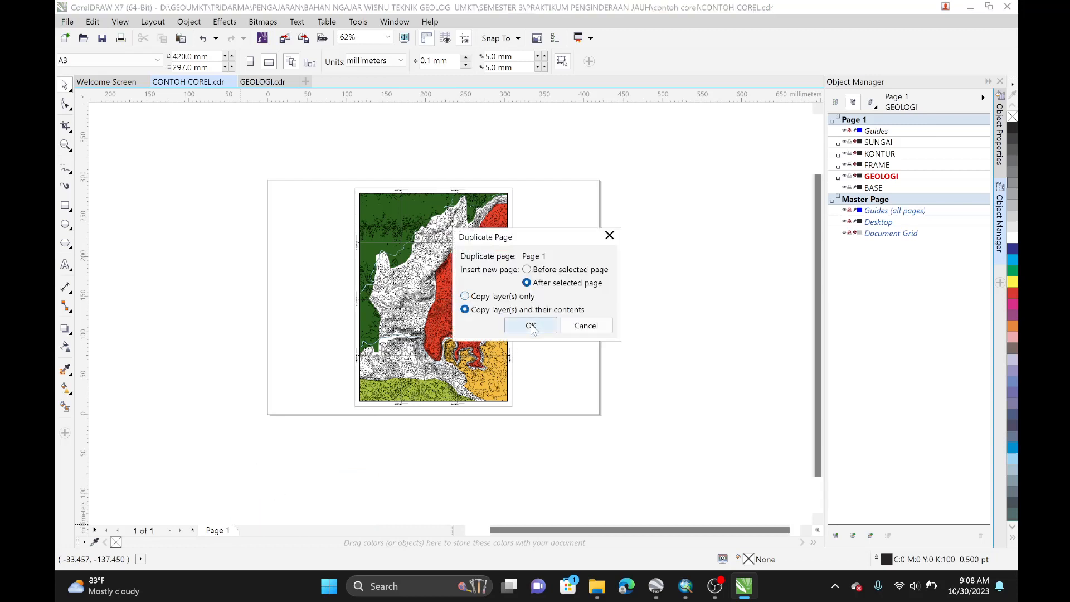
click(532, 327)
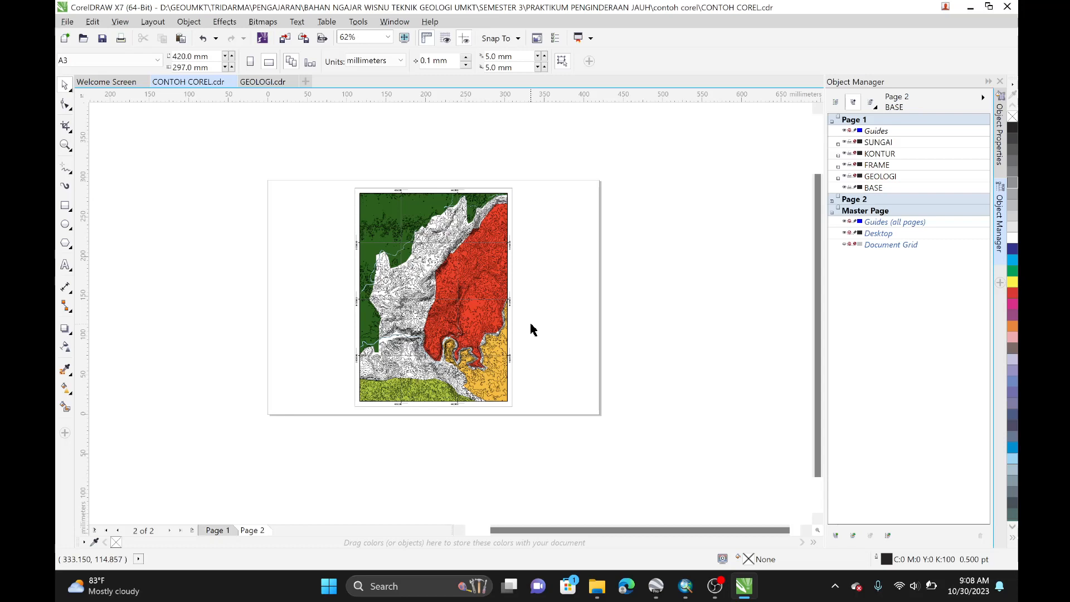
Step: Switch between Page 1 and Page 2 and expand Page 2's layers in the object list
click(217, 530)
click(254, 531)
click(230, 530)
click(254, 530)
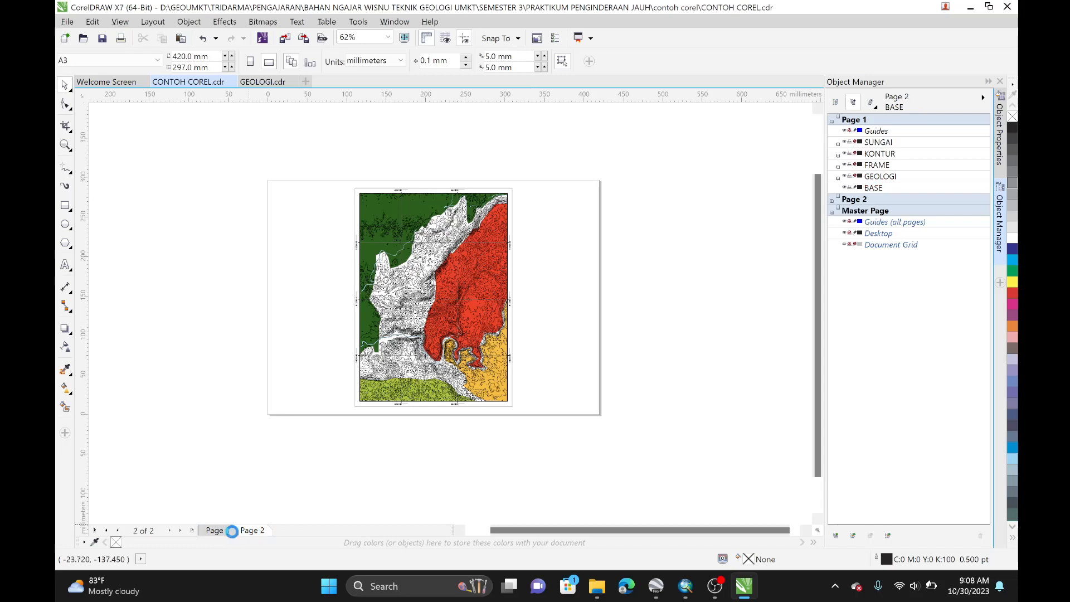
click(229, 530)
click(254, 531)
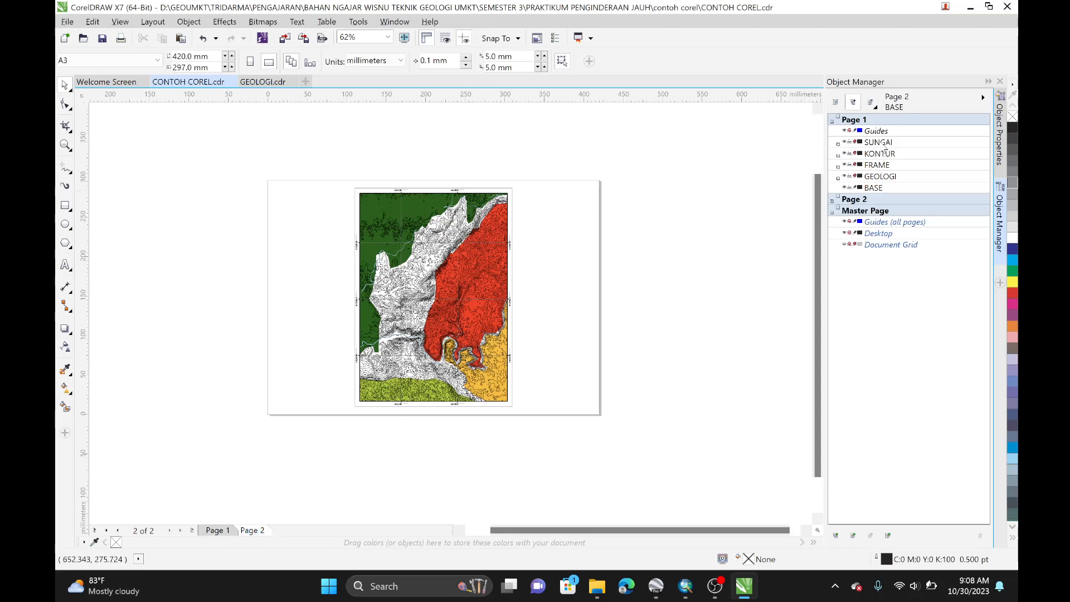
click(874, 120)
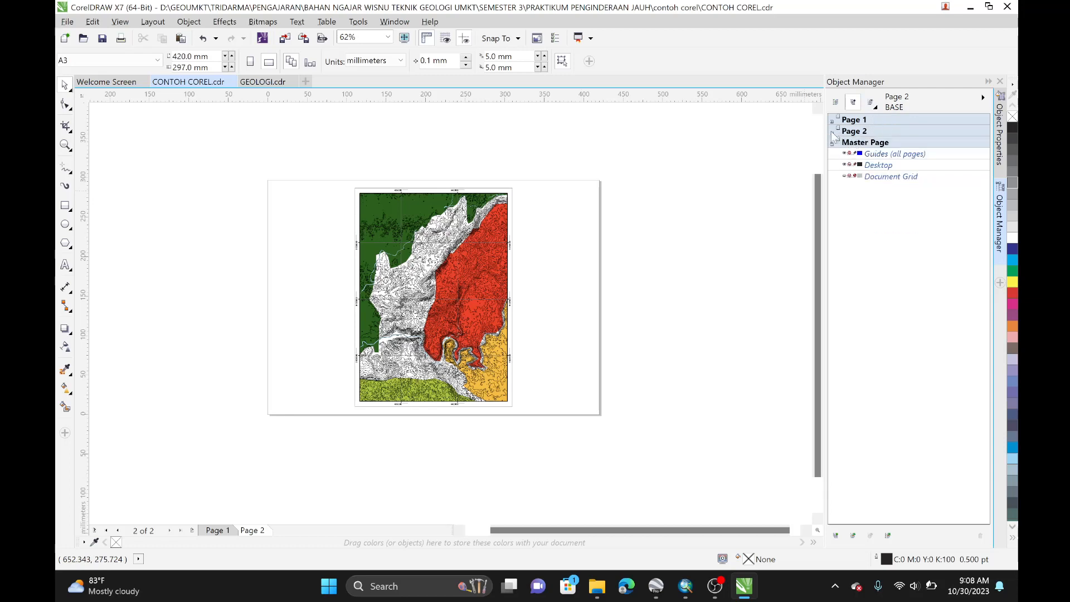
click(832, 134)
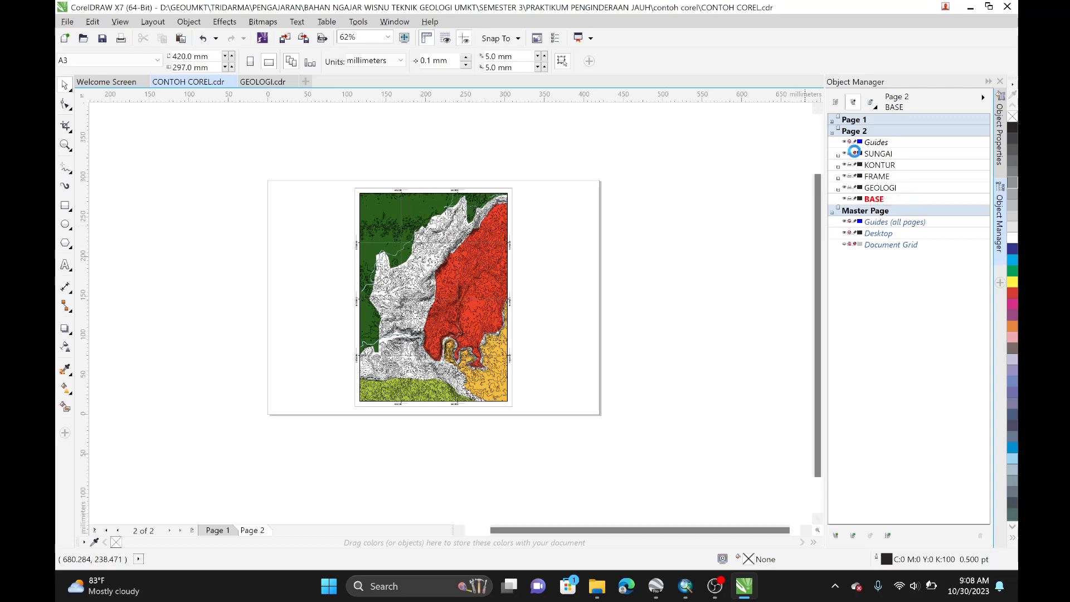
Step: Select all content on Page 2 and move it about 100 mm to the left
drag(334, 168, 593, 475)
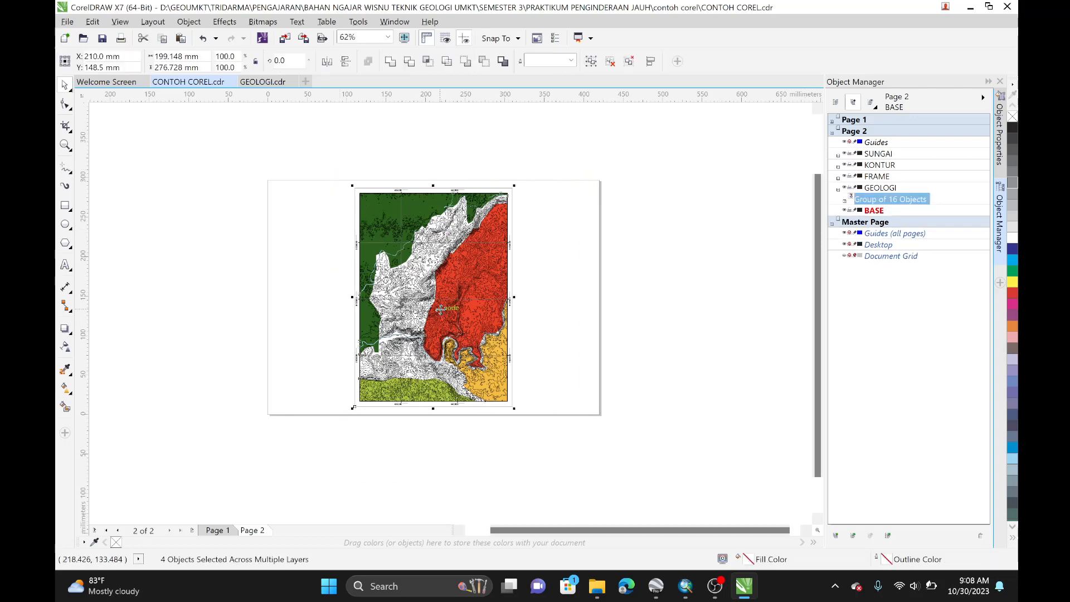
drag(441, 308, 360, 309)
click(508, 317)
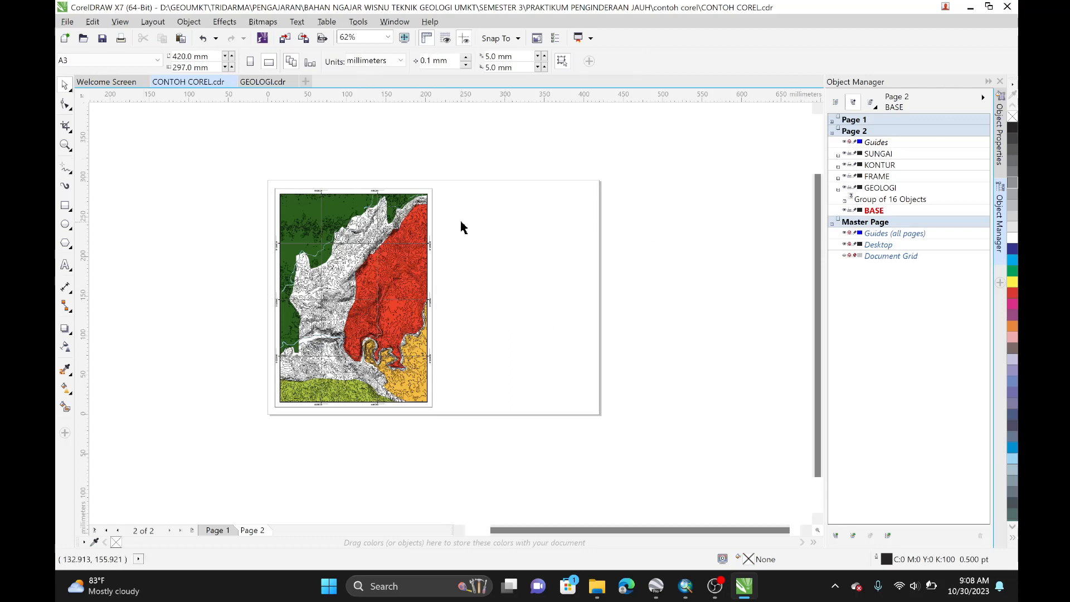
click(66, 206)
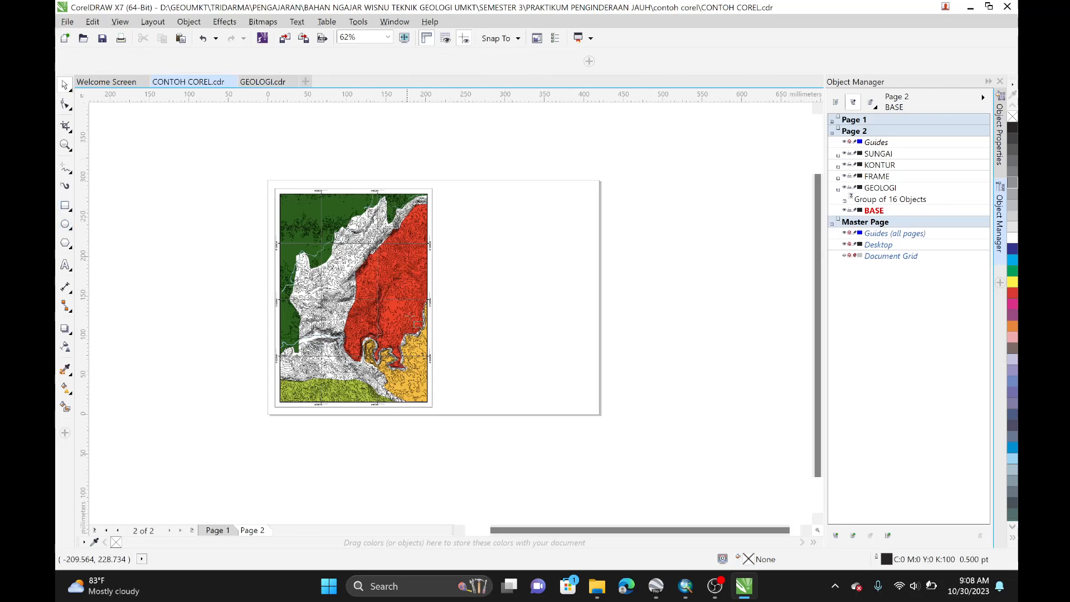
click(65, 85)
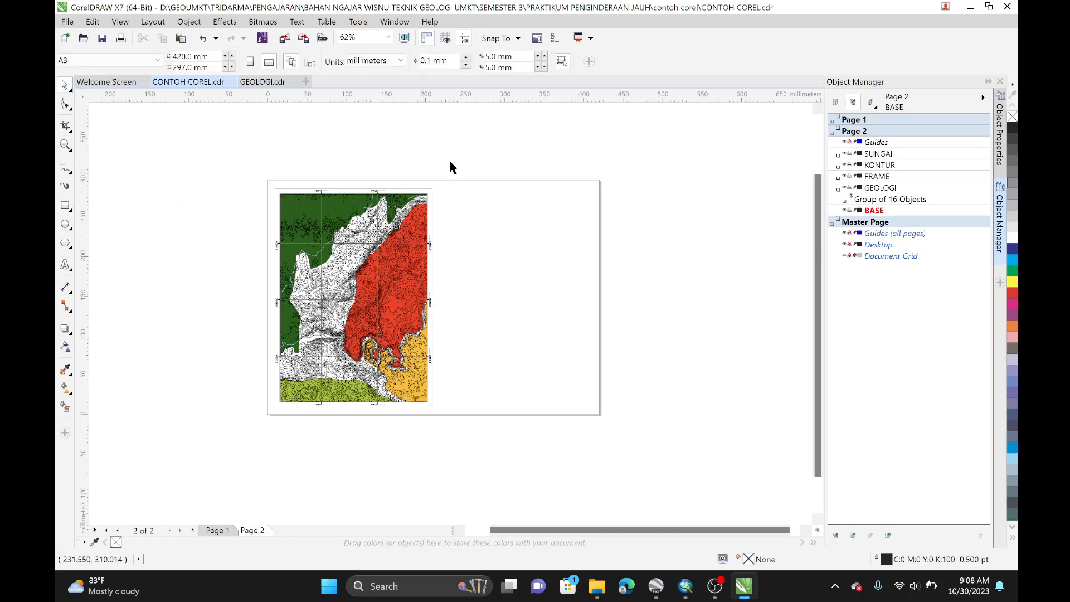
Step: Add a new layer on Page 2 named TABEL PEMERIAN
click(838, 190)
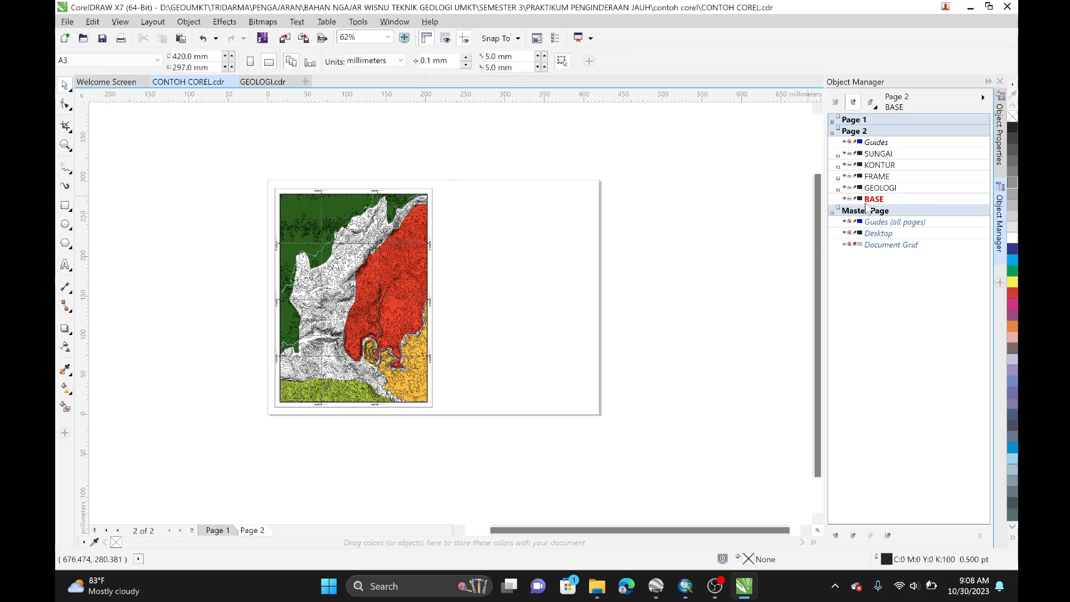
click(836, 536)
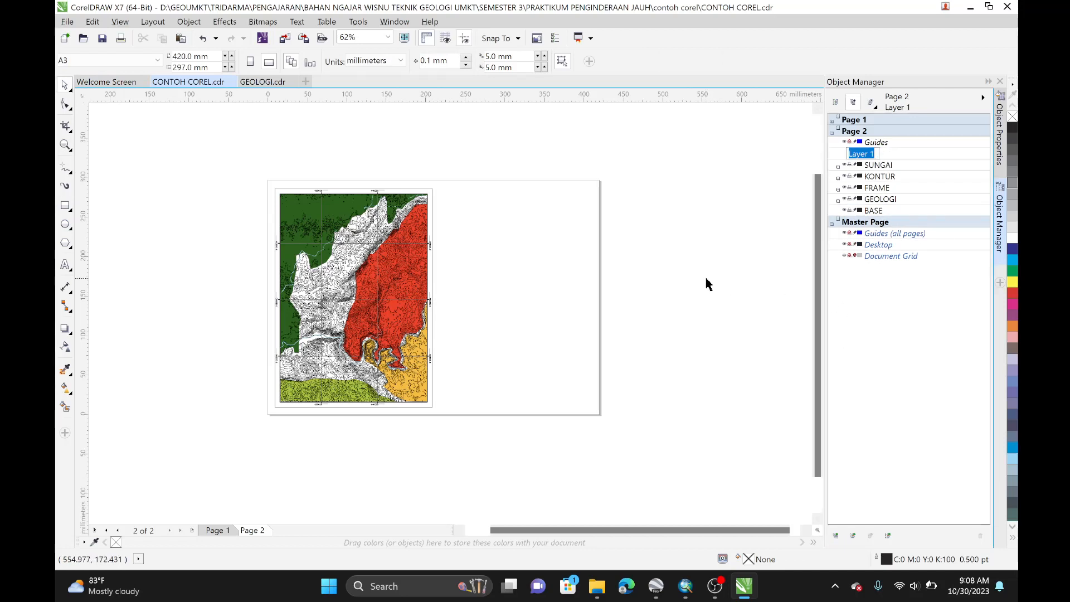
text(TABEL PEMERIAN)
key(Return)
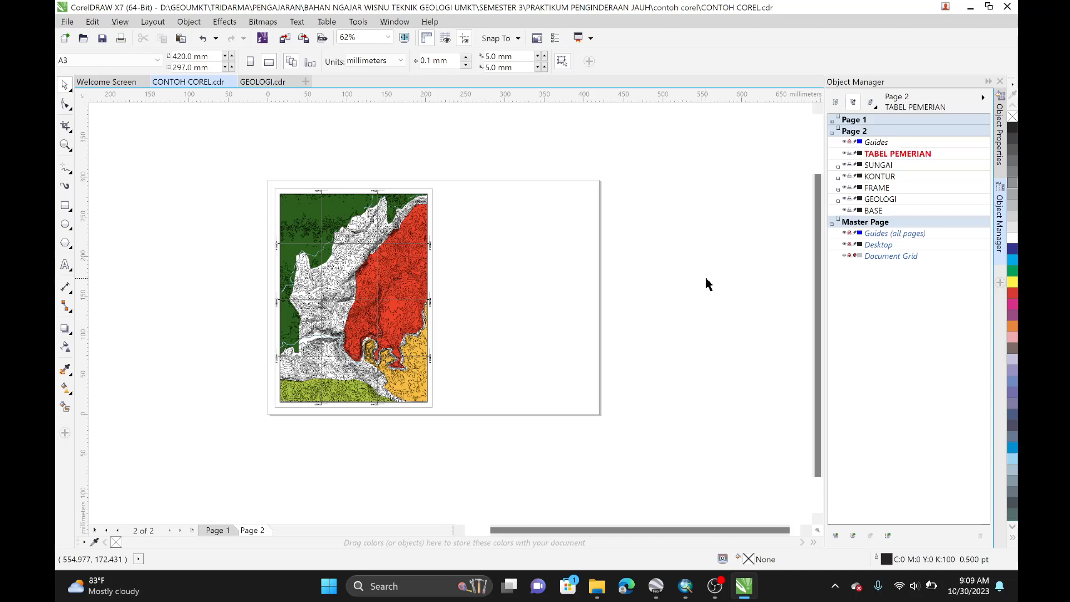
Step: Draw a rectangle about 189 × 127 mm to the right of the map on the TABEL PEMERIAN layer
click(65, 207)
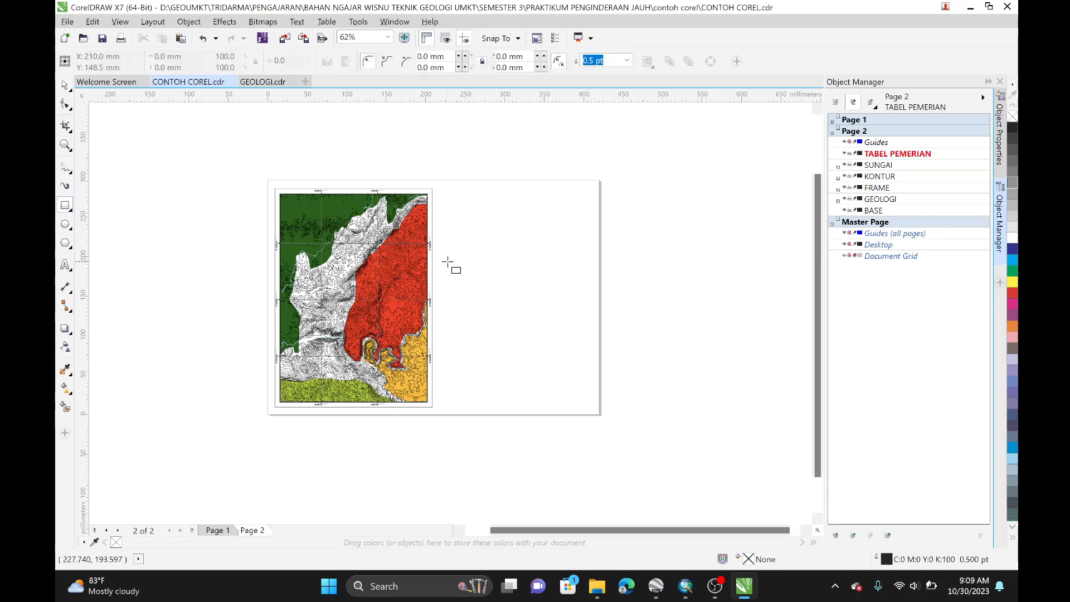
drag(440, 266, 590, 367)
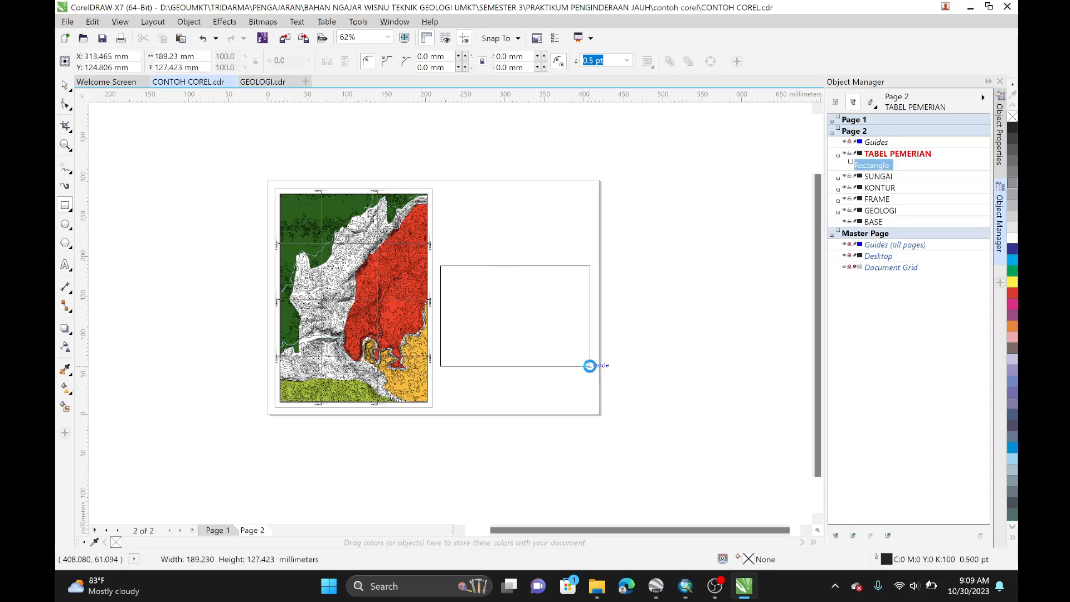
click(65, 85)
click(274, 139)
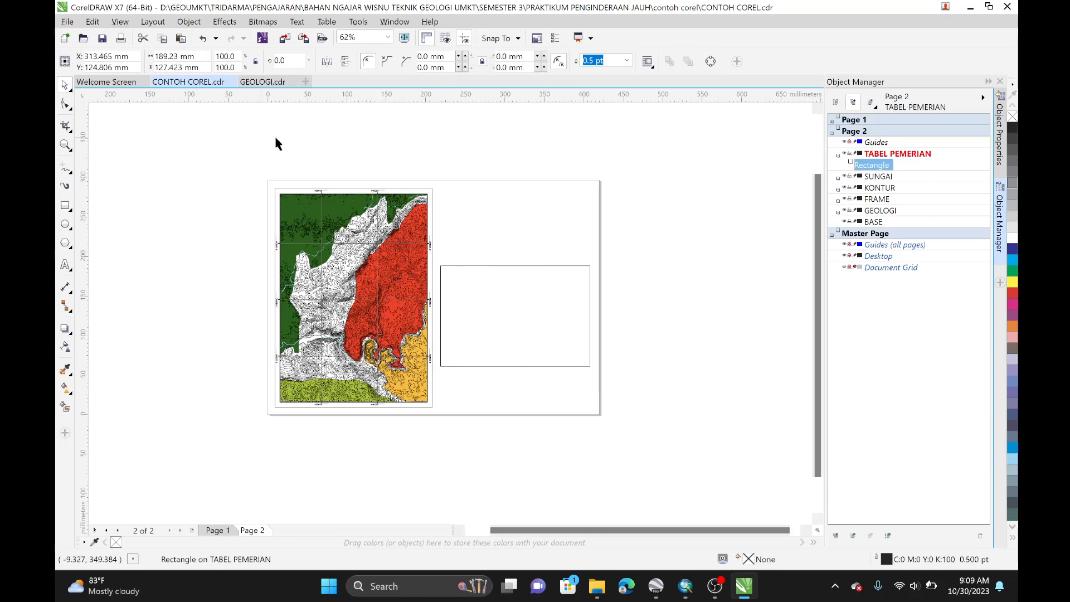
Step: Add another new layer on Page 2 named JUDUL
click(838, 536)
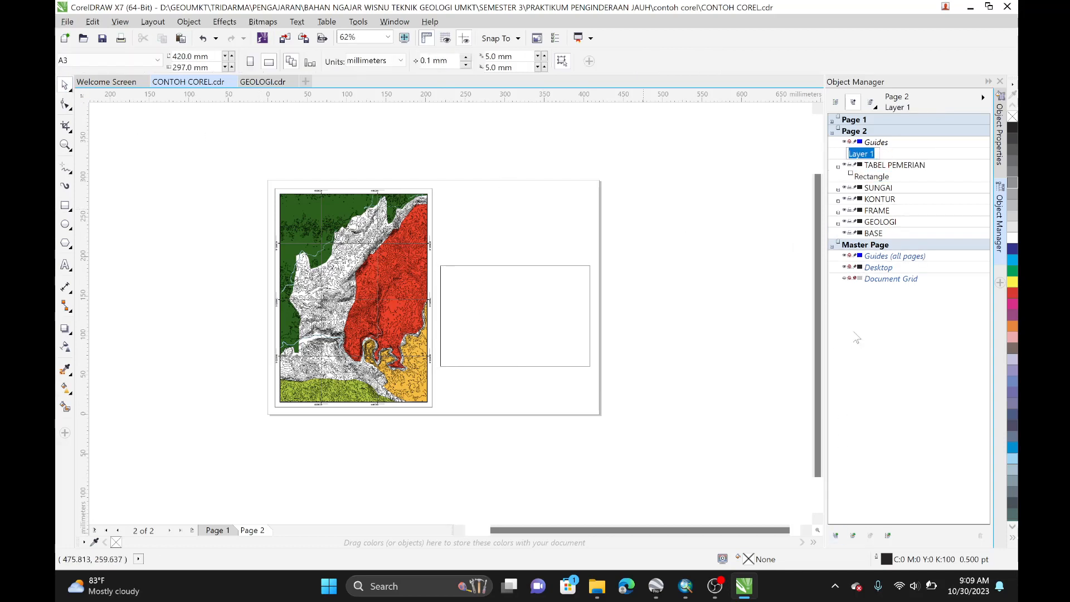
text(JUDUL)
key(Return)
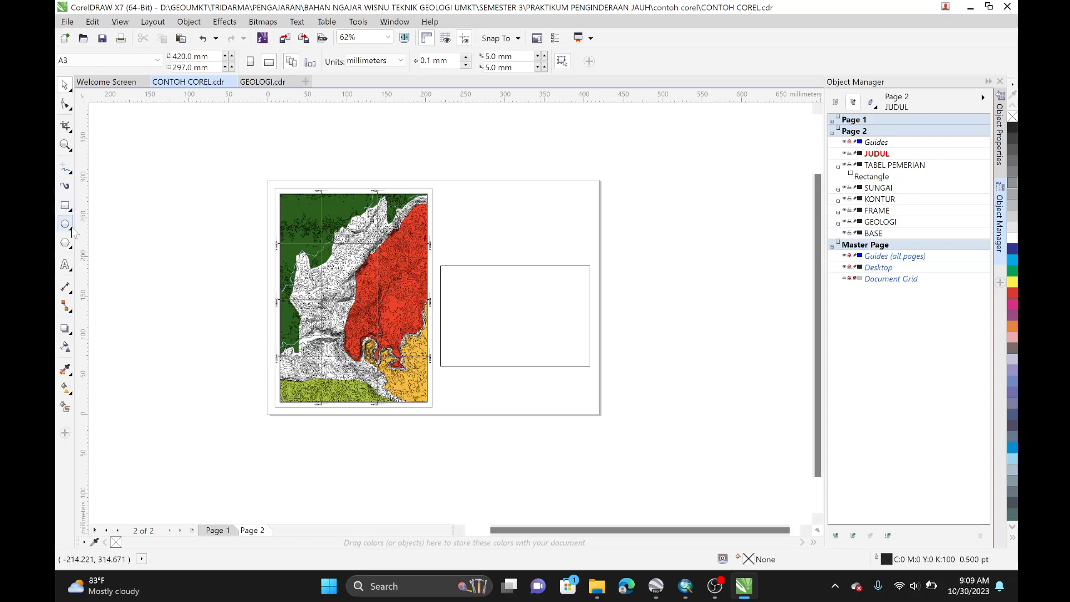
Step: Create the artistic text "PETA GEOLOGI" above the rectangle on the JUDUL layer
click(65, 265)
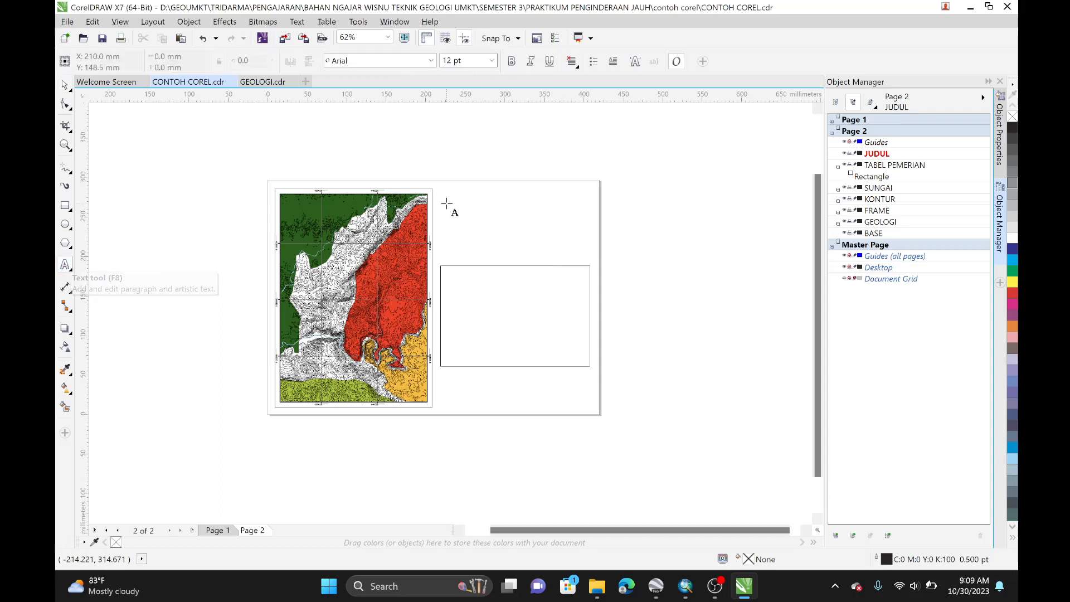
click(454, 202)
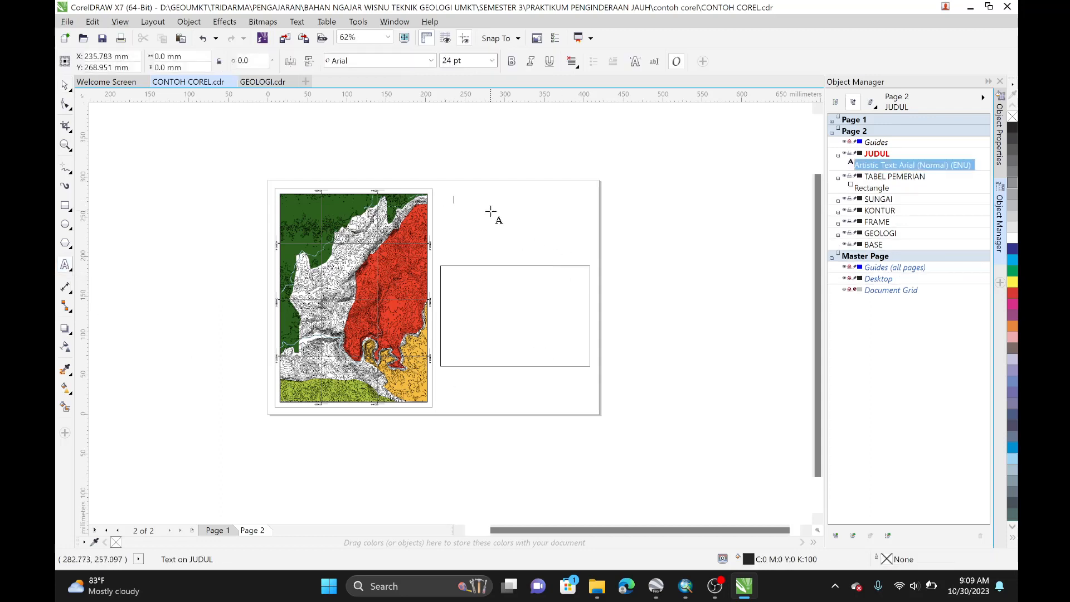
text(PETA GEOLOGI)
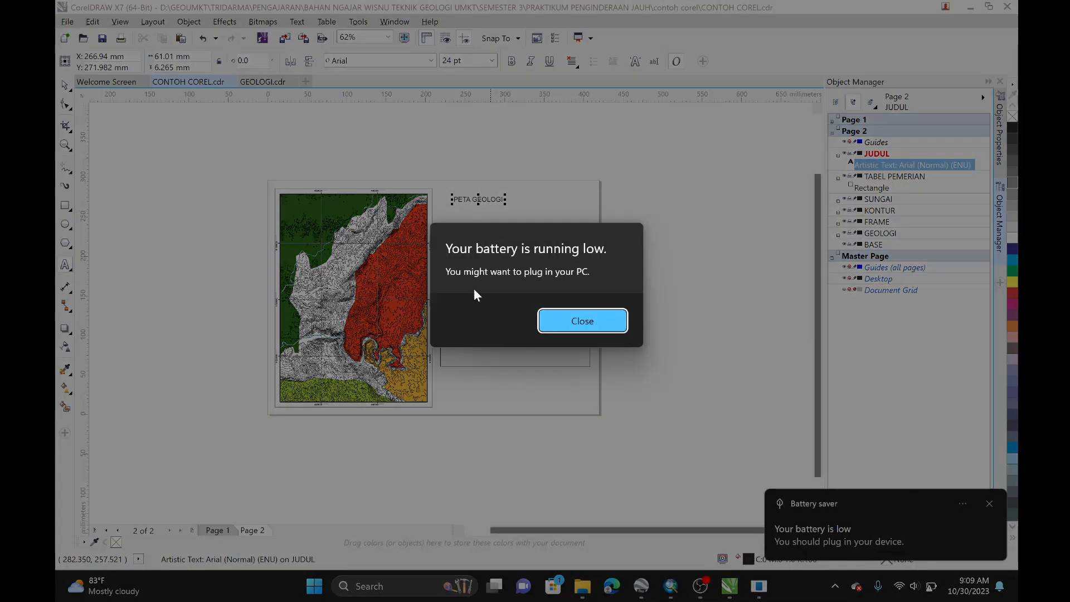
click(562, 328)
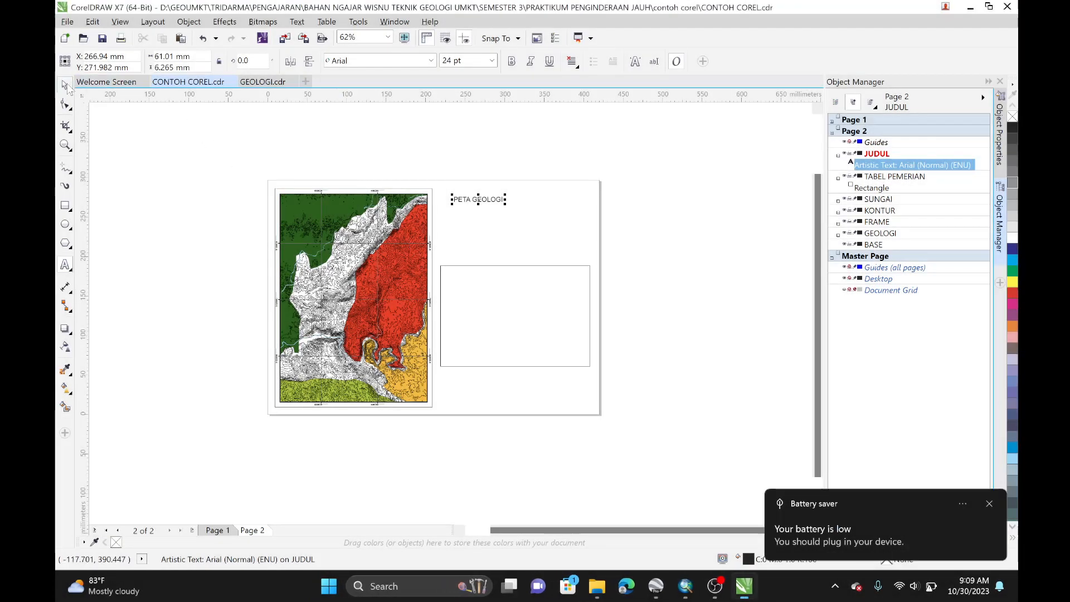
Step: Make the PETA GEOLOGI title bold and move it to sit centred above the rectangle
click(466, 196)
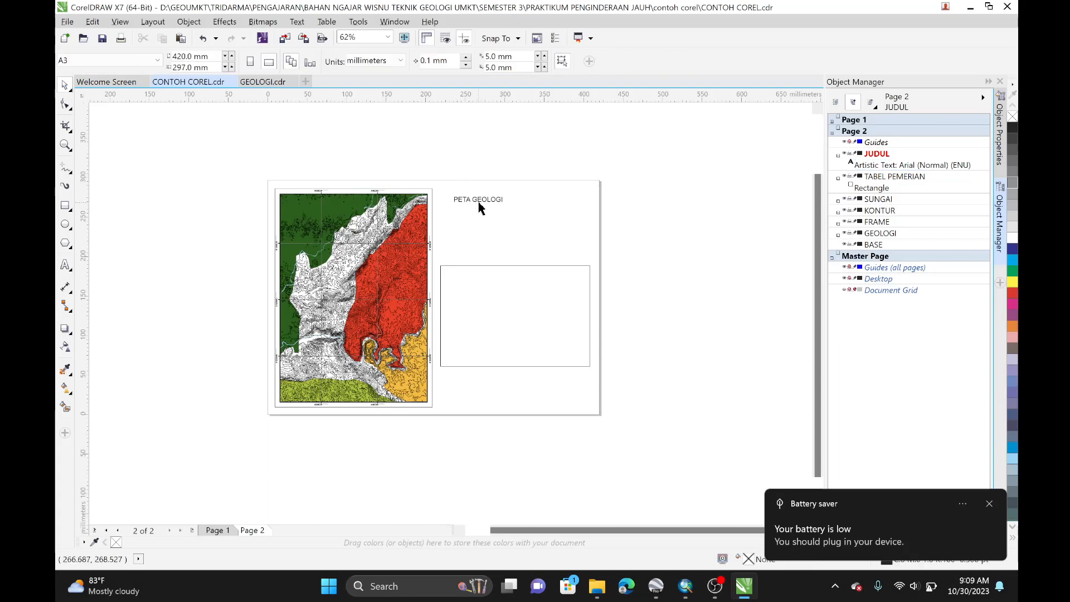
click(477, 202)
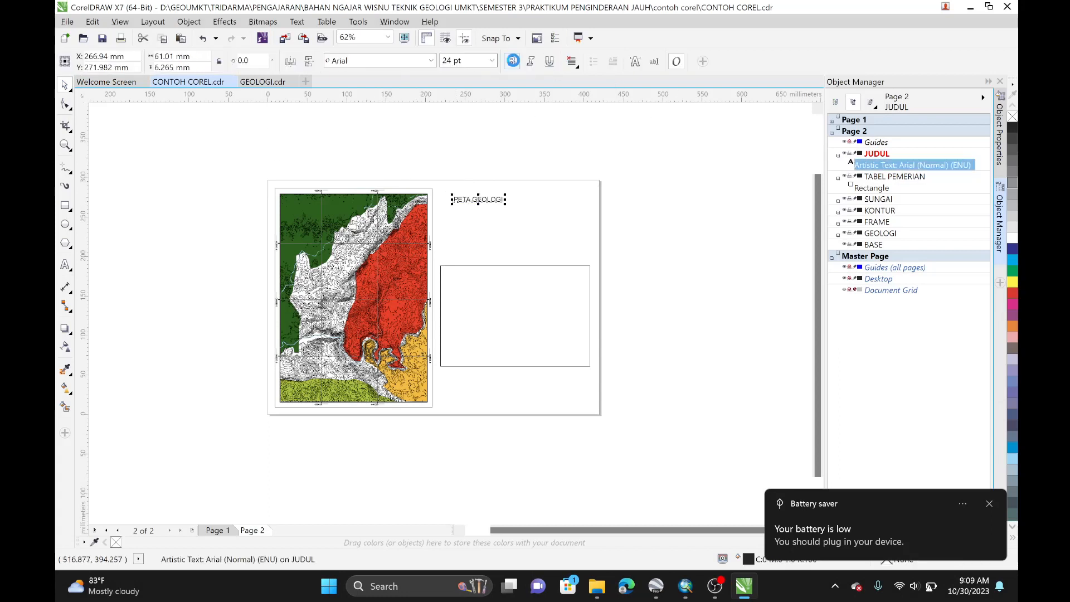
click(512, 62)
drag(486, 200, 522, 194)
click(602, 230)
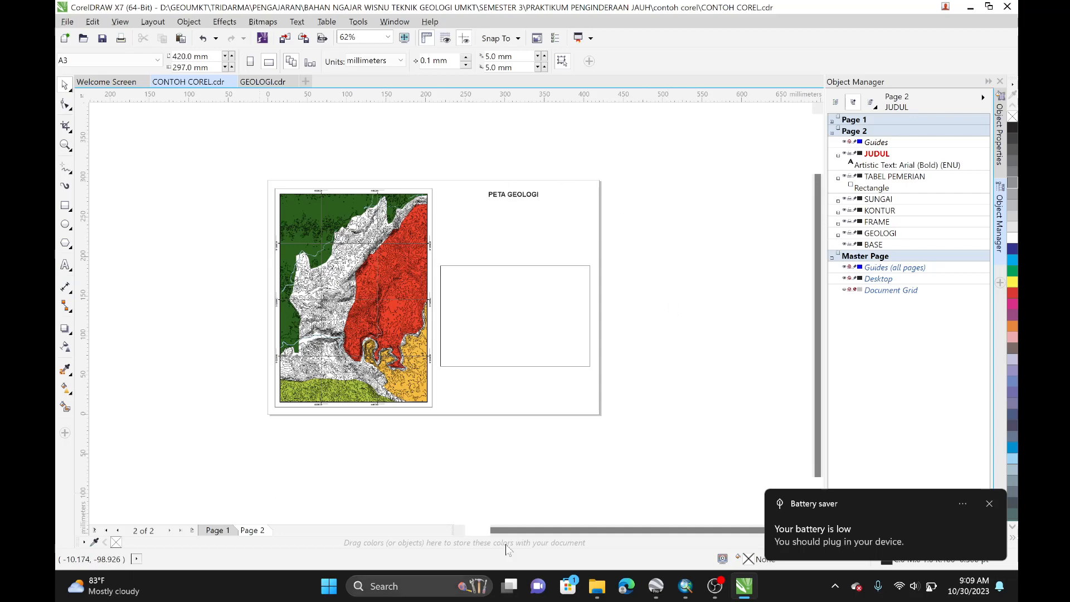
click(990, 504)
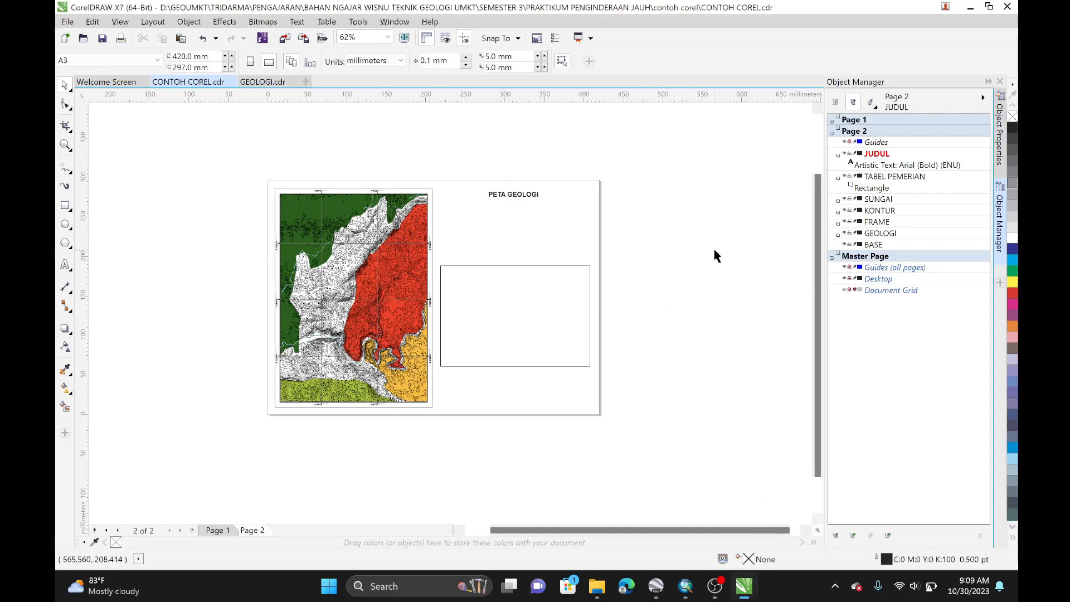
click(715, 586)
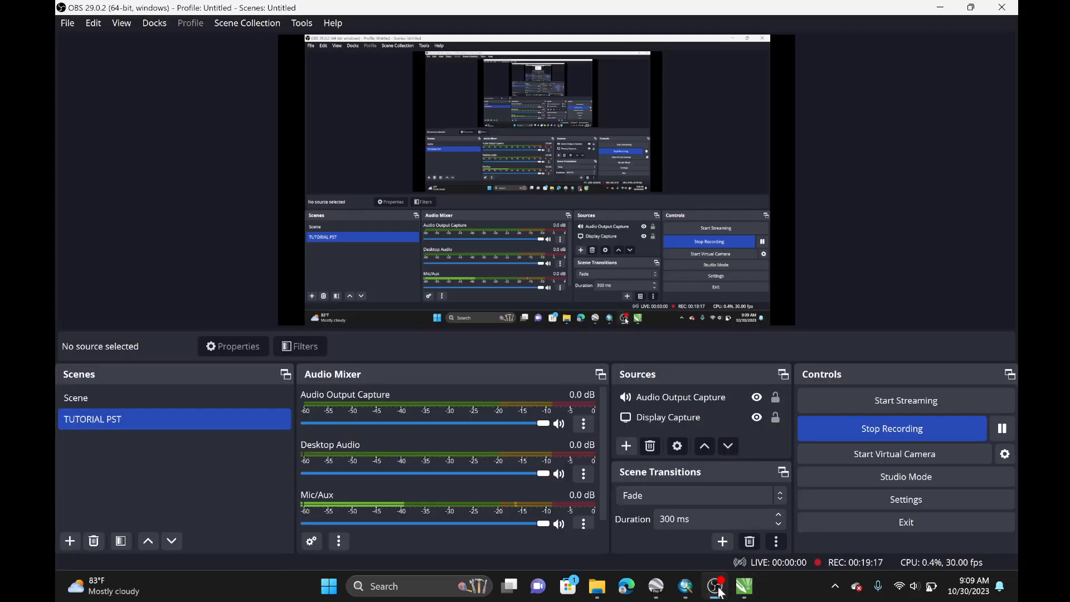